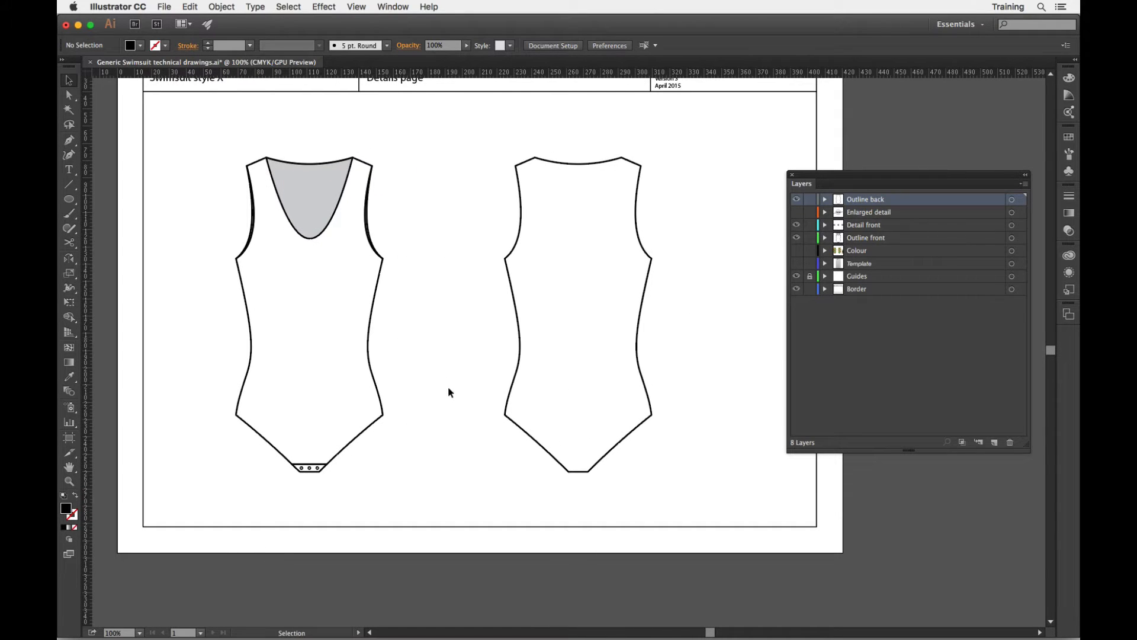
Hide the Outline back layer and briefly show the existing Enlarged detail layer as a reference
drag(448, 360, 470, 380)
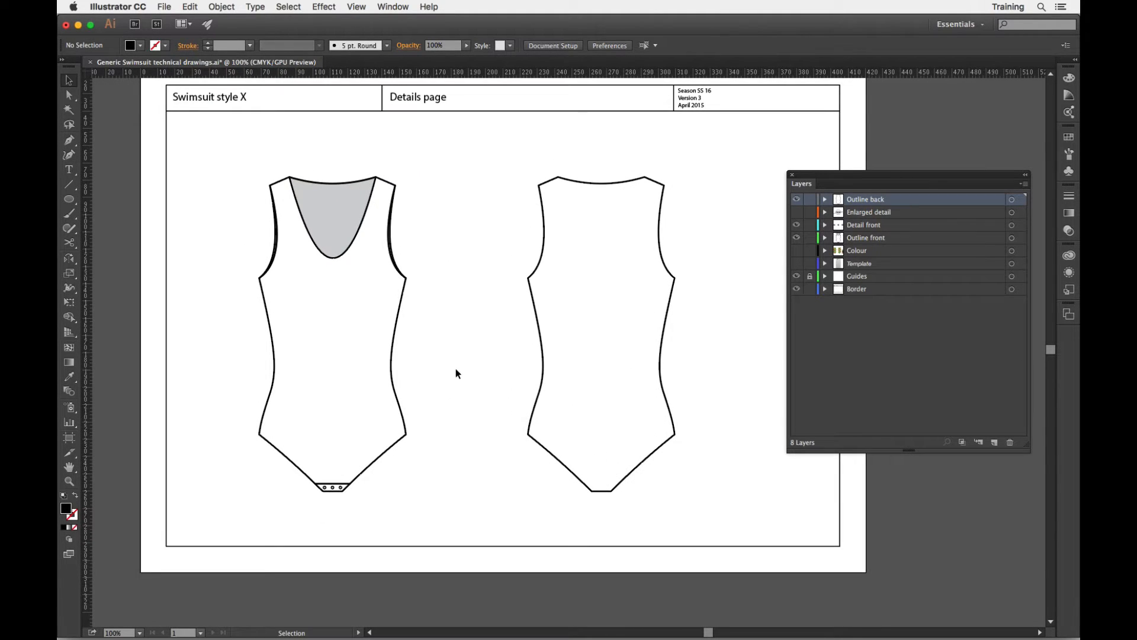
click(796, 199)
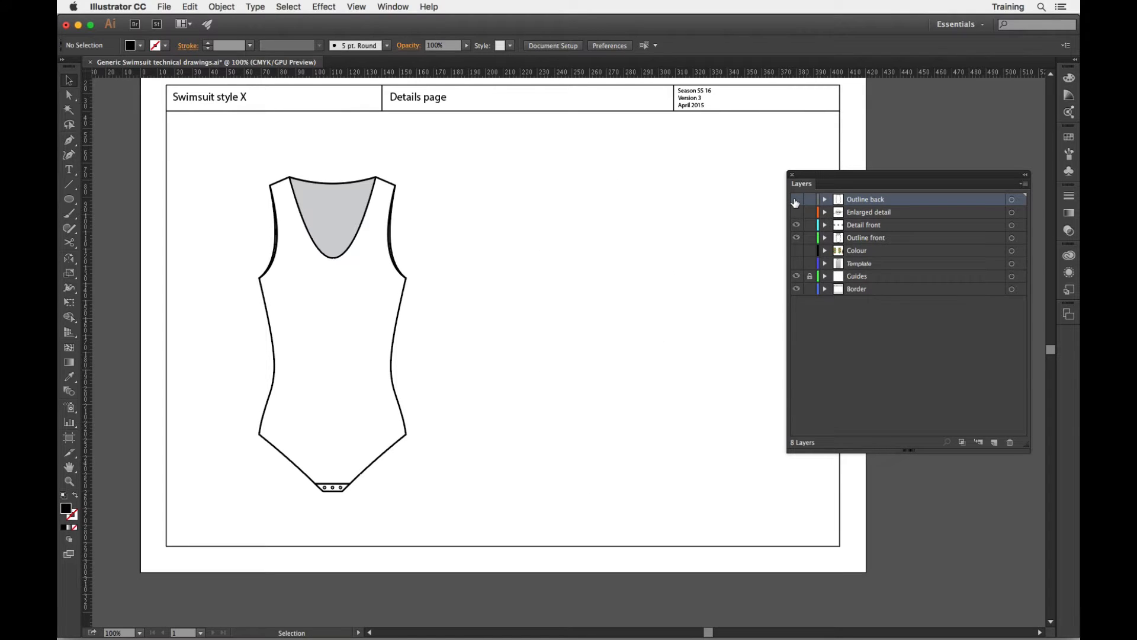
click(796, 212)
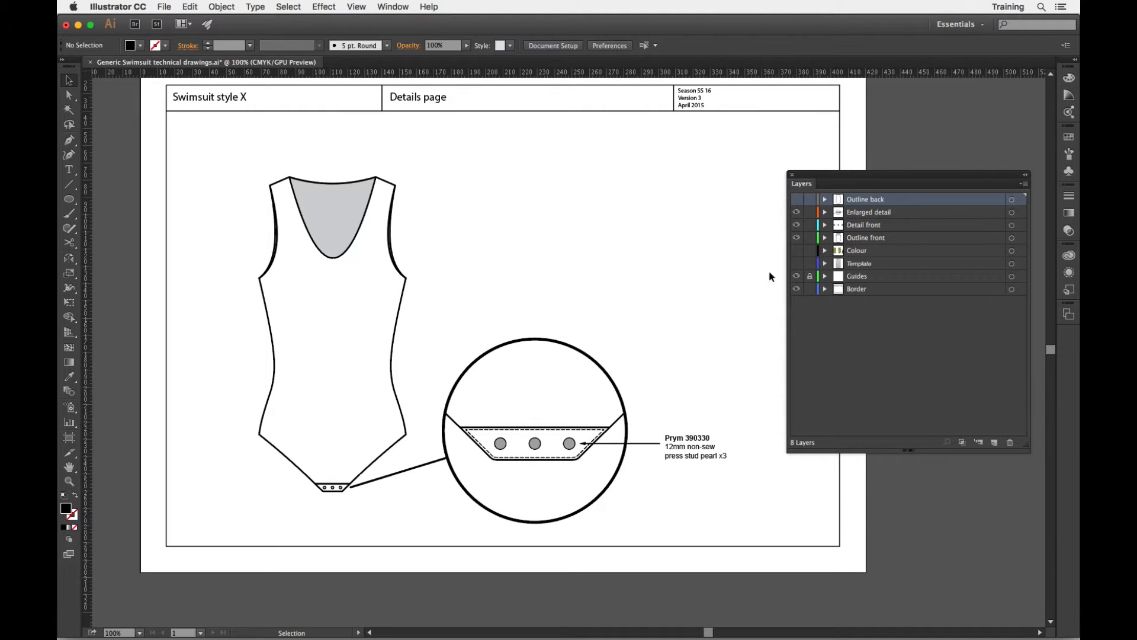
click(797, 213)
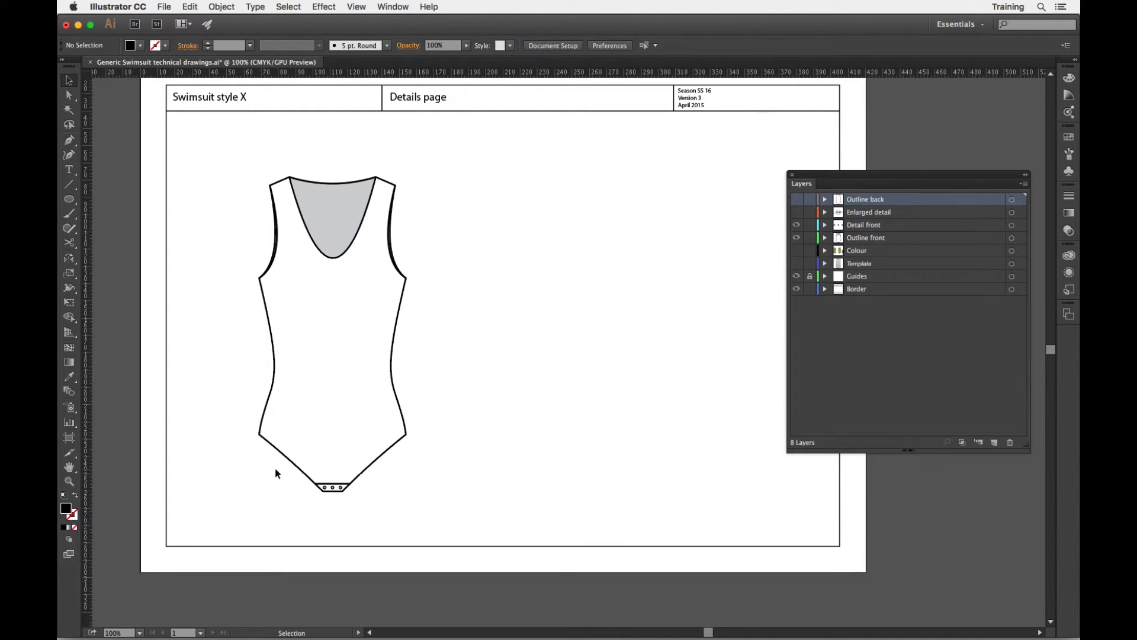
Duplicate the front swimsuit outline with its gusset and three poppers into the blank area beside the original
drag(276, 471, 389, 502)
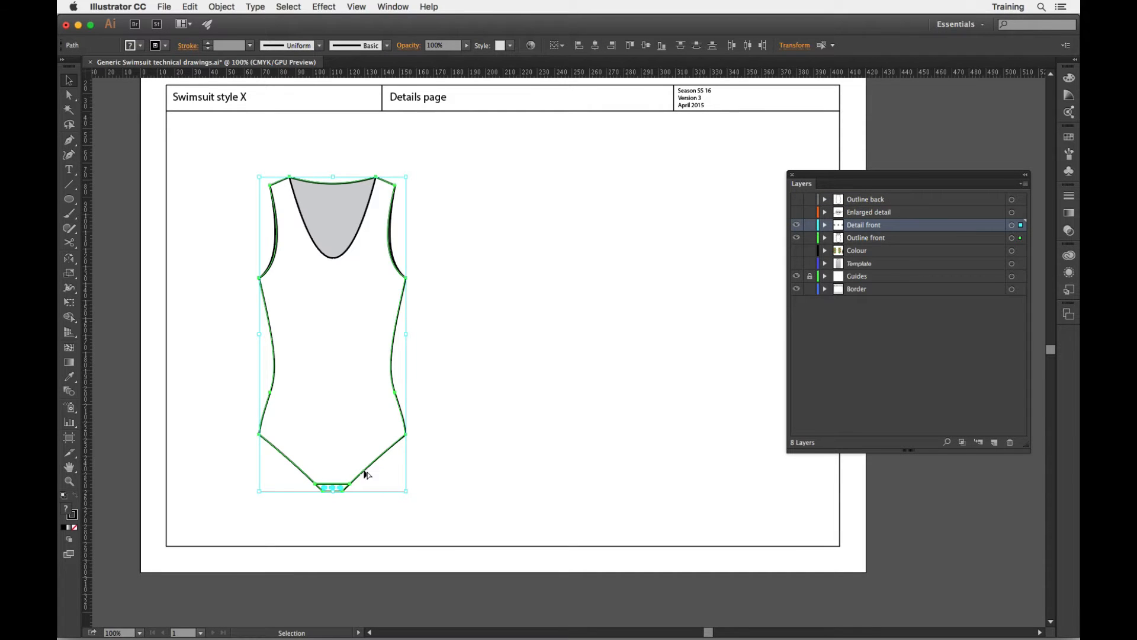
drag(365, 474, 651, 447)
click(664, 510)
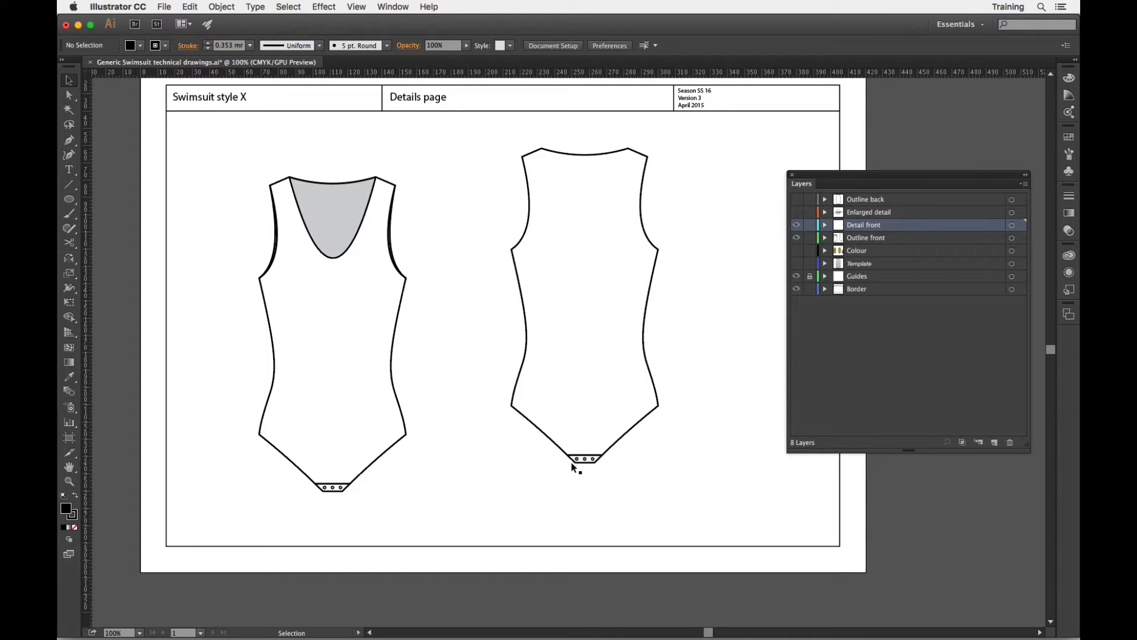
Cut the duplicated outline with Scissors partway along both leg lines and delete the upper body section
click(70, 244)
mouse_move(70, 247)
mouse_down()
mouse_move(127, 247)
mouse_move(118, 272)
mouse_move(126, 243)
mouse_move(71, 247)
mouse_move(132, 261)
mouse_up()
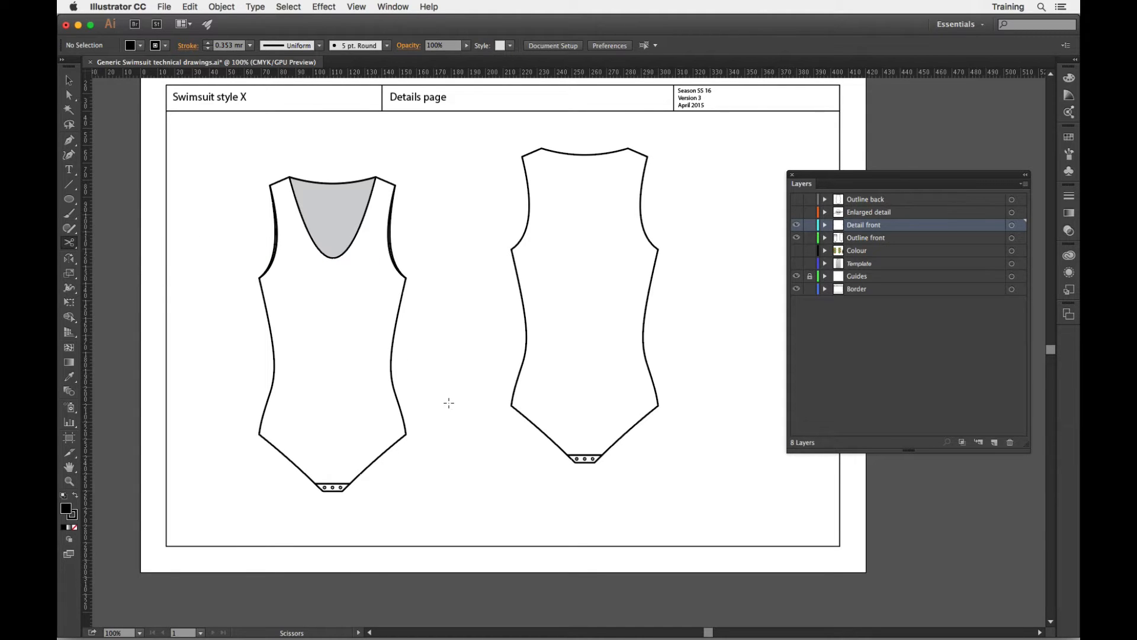
click(535, 425)
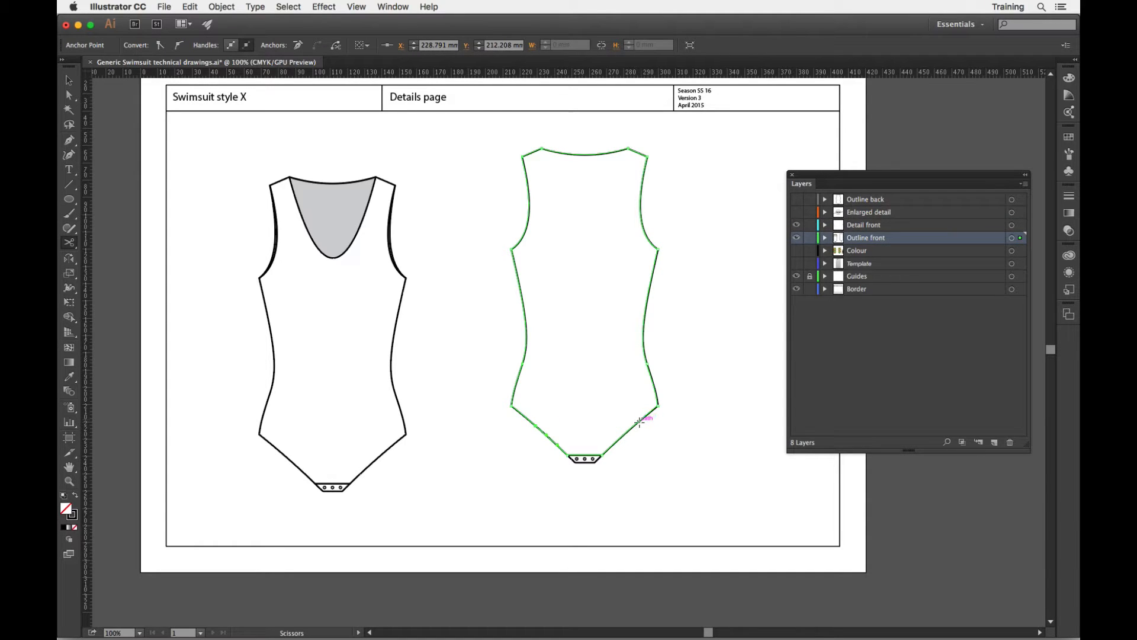
click(638, 423)
key(Delete)
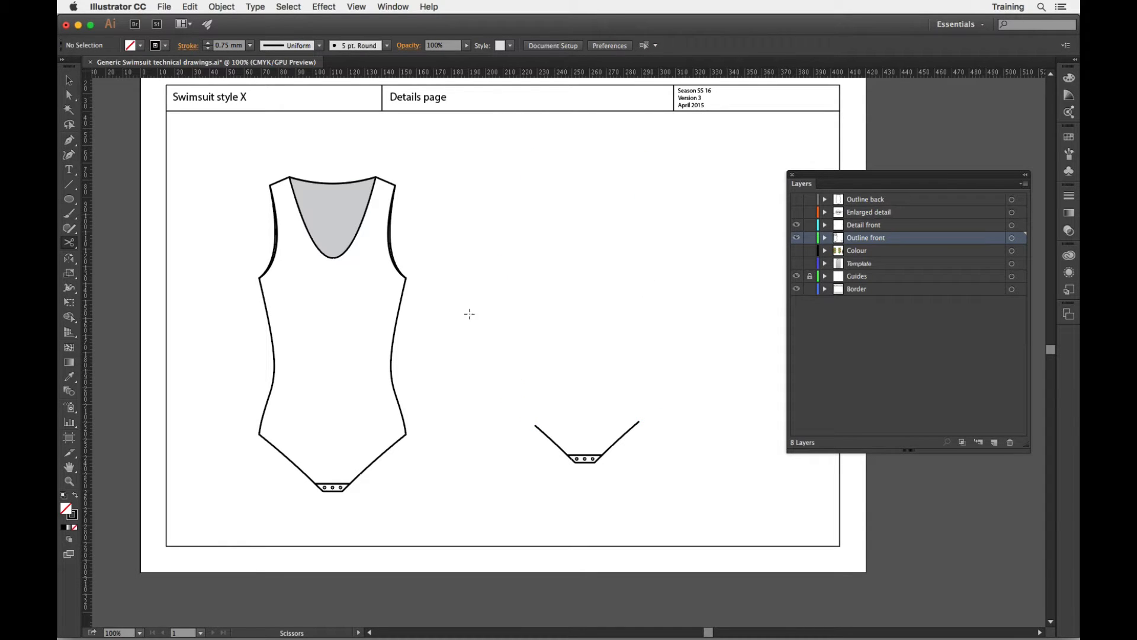
Select the remaining leg lines, gusset and poppers, and add a new layer named Enlarged detail
key(v)
drag(493, 395, 705, 502)
key(super+equal)
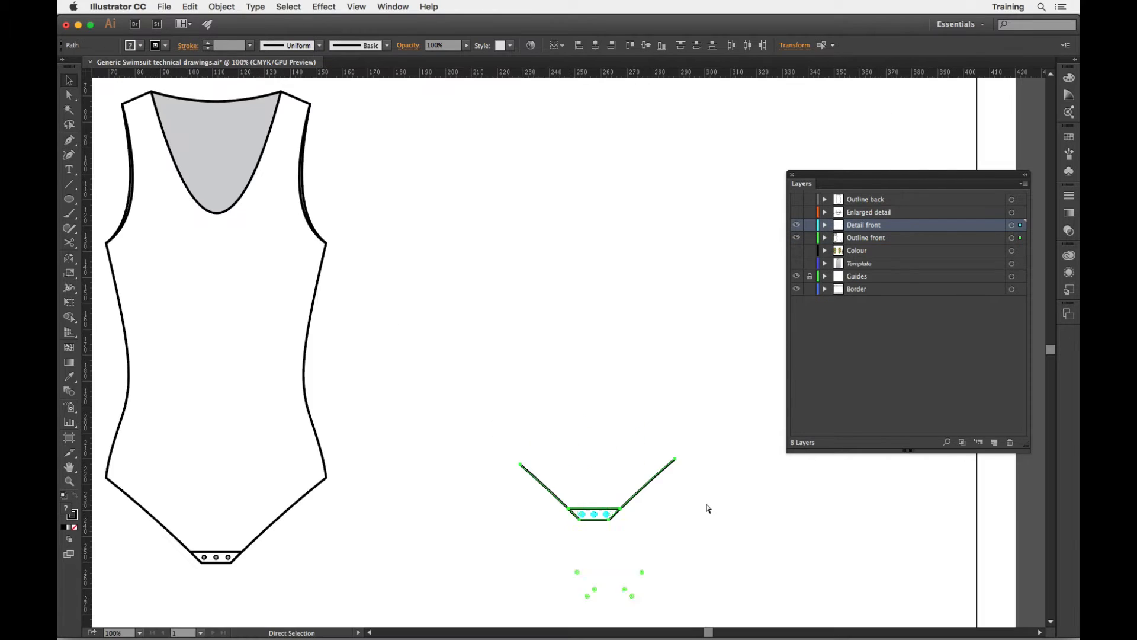
scroll(696, 446, right, 5)
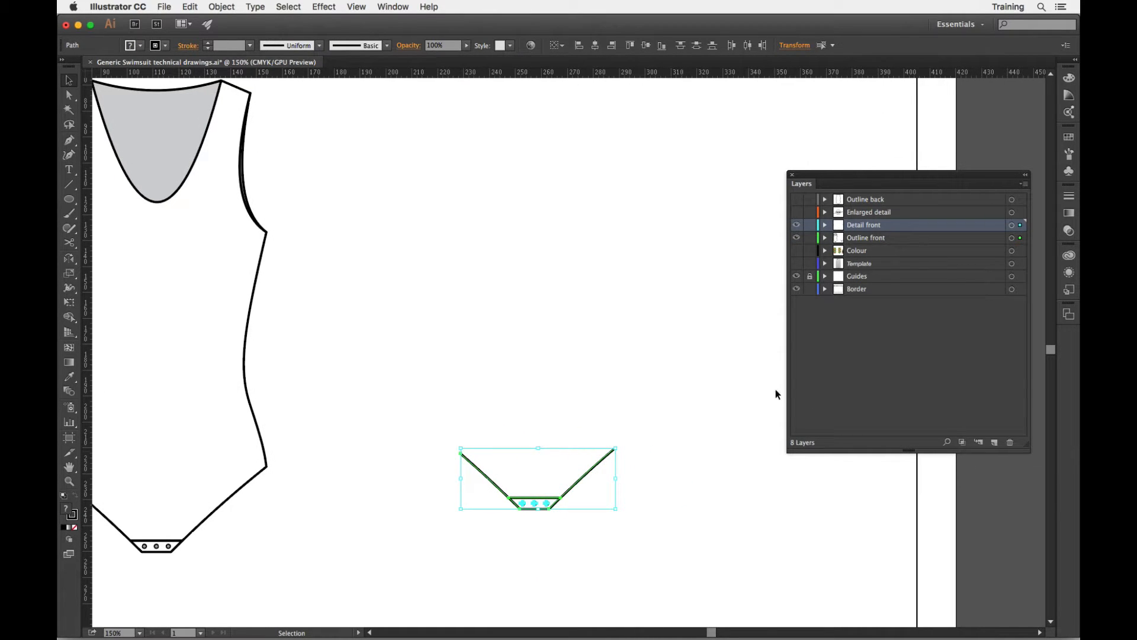
click(997, 444)
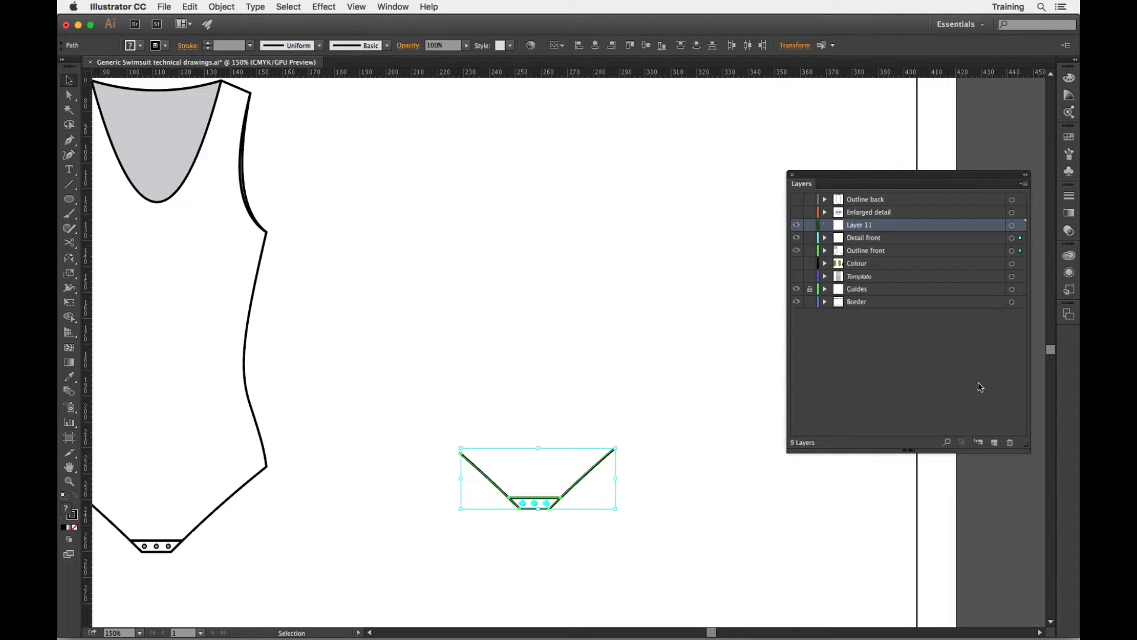
double_click(866, 228)
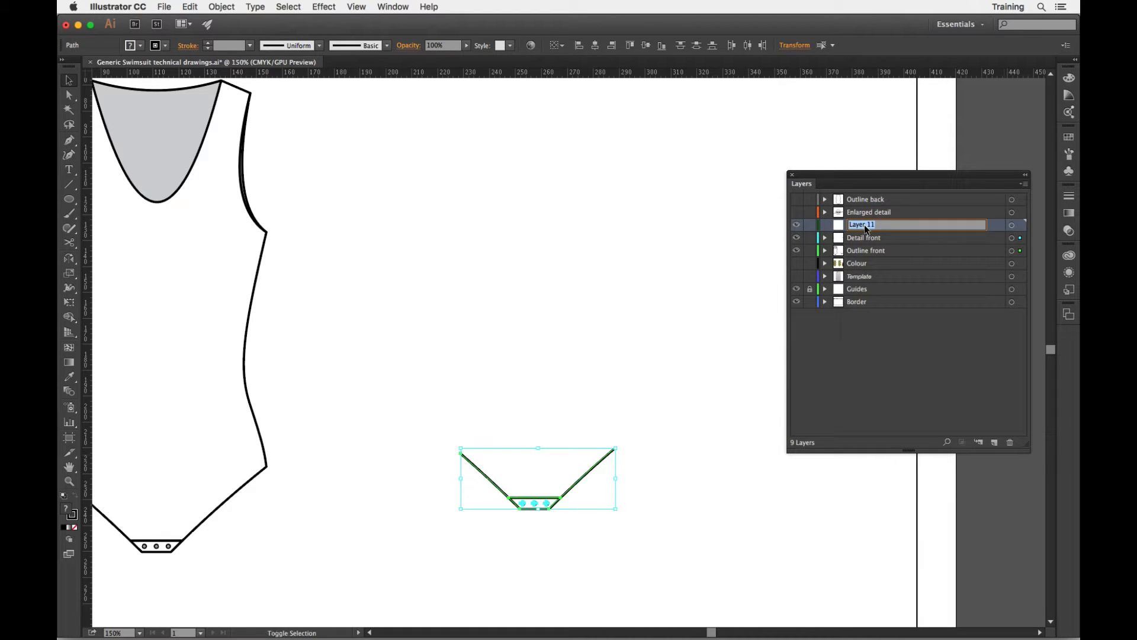
text(Enlarged detail)
key(Return)
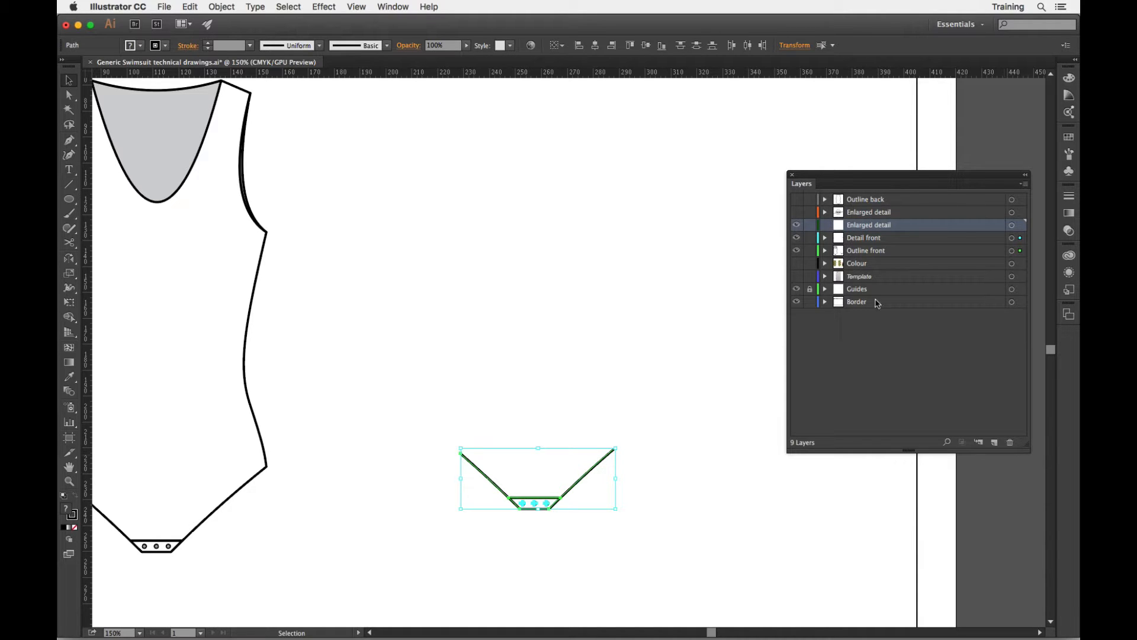
Examine the contents of the Detail front and Outline front layers to see where the duplicated pieces sit
drag(878, 173, 817, 171)
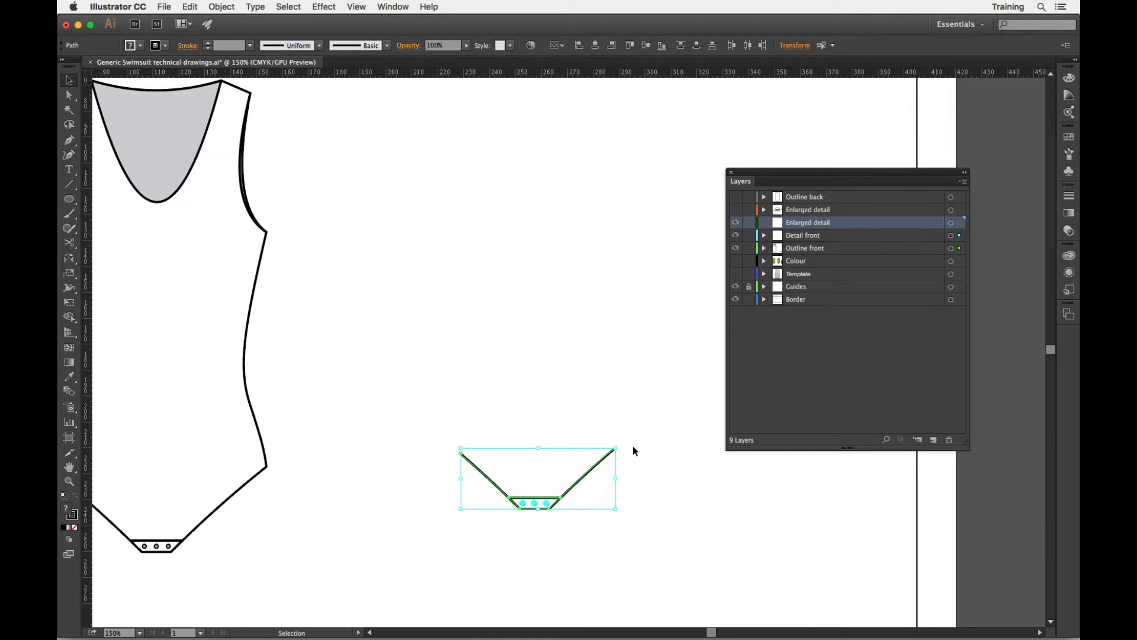
click(765, 237)
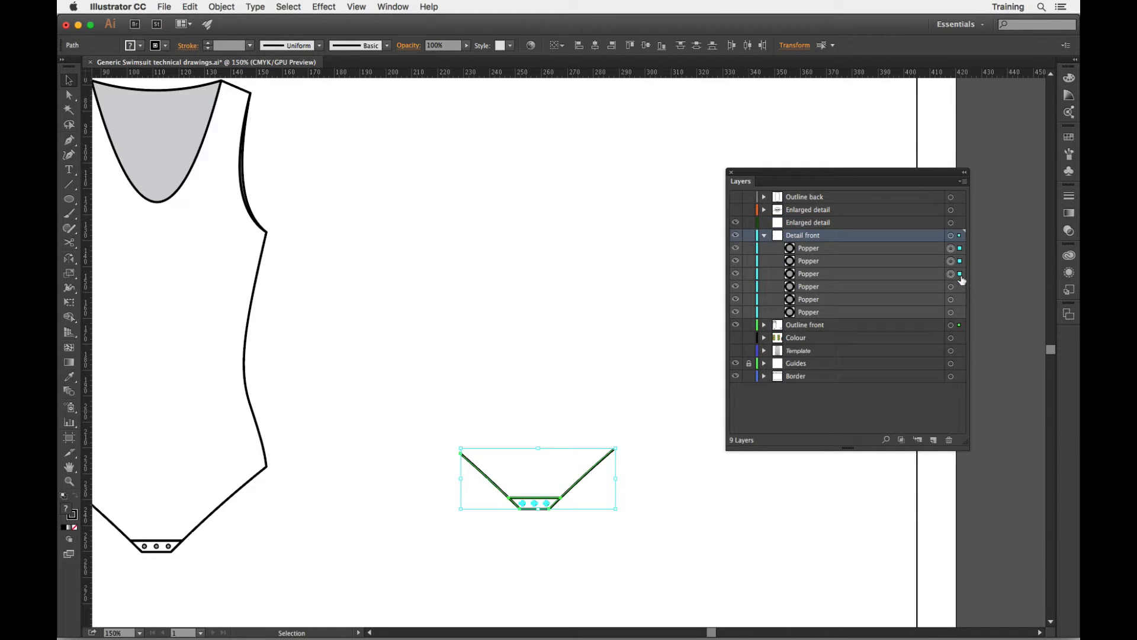
click(765, 237)
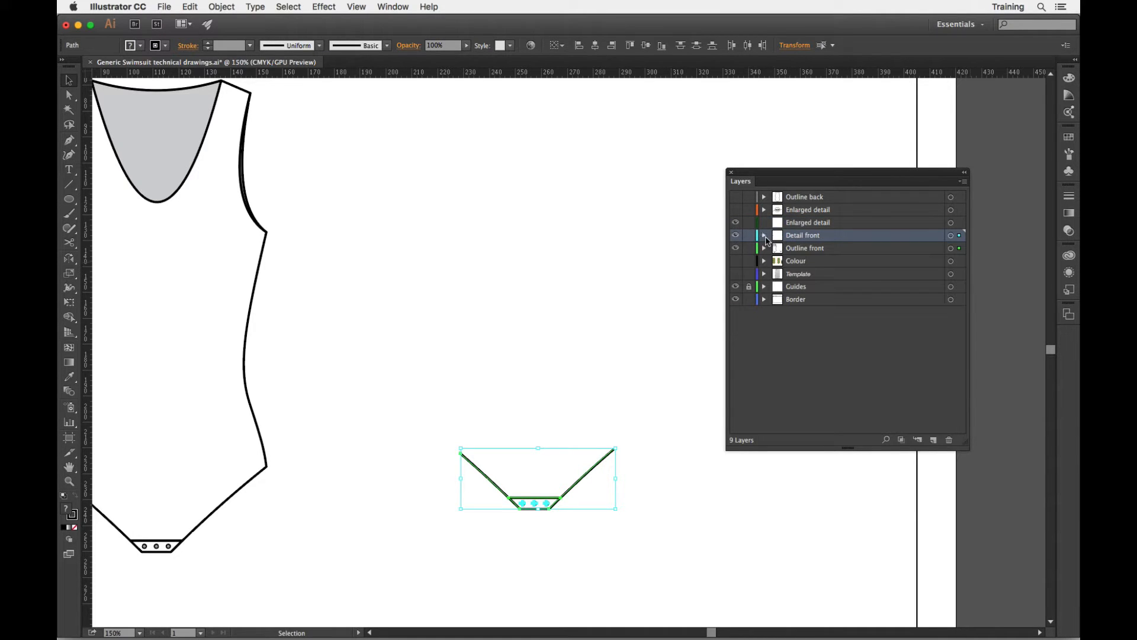
click(634, 441)
click(605, 458)
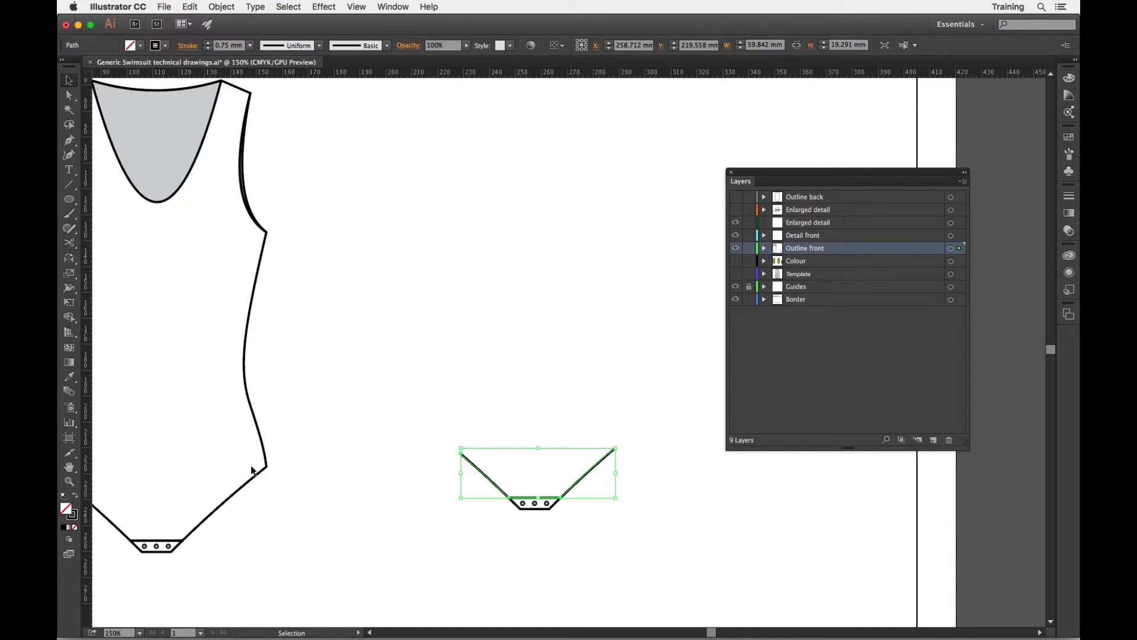
click(764, 249)
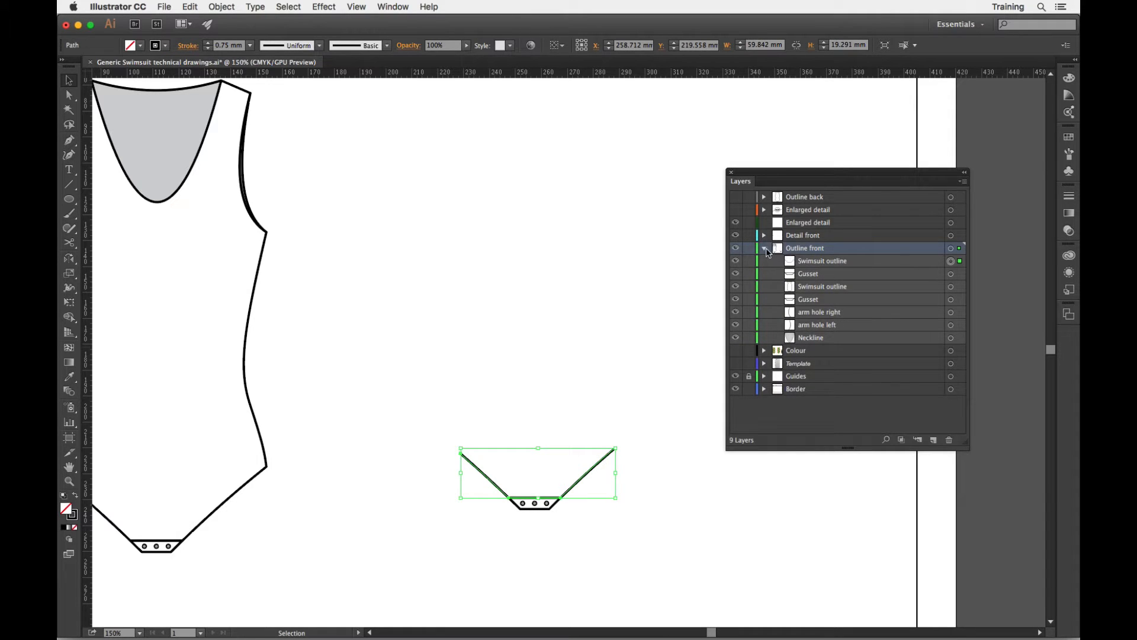
click(764, 249)
Move the duplicated leg lines, gusset and poppers onto the new Enlarged detail layer and check by toggling its visibility
drag(404, 407, 657, 557)
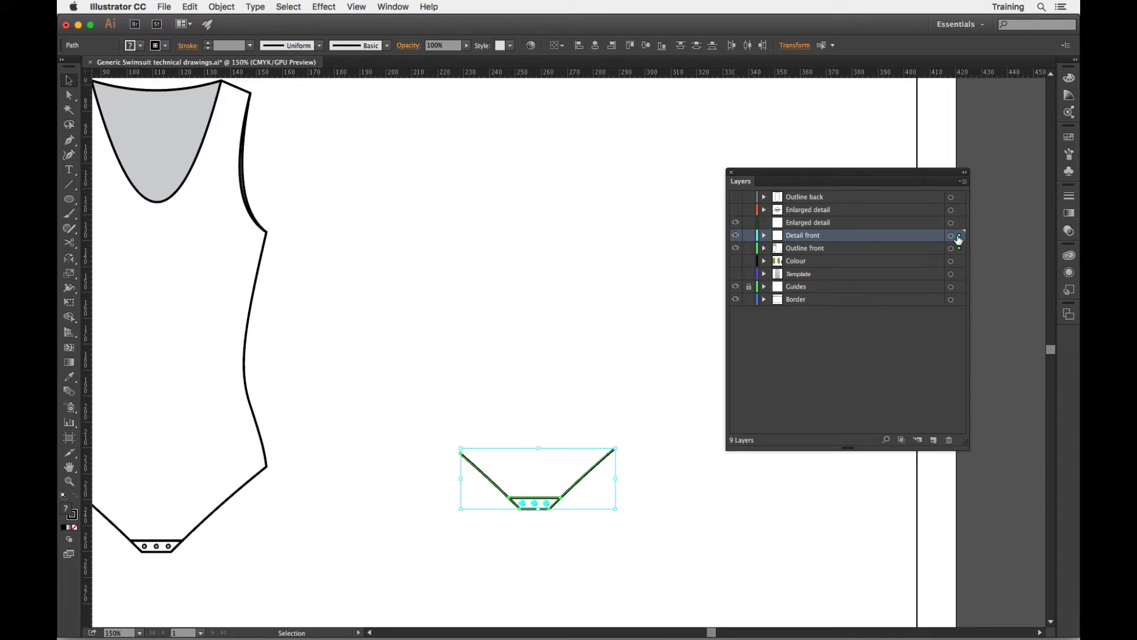
mouse_move(959, 239)
mouse_down()
mouse_move(960, 204)
mouse_move(960, 223)
mouse_up()
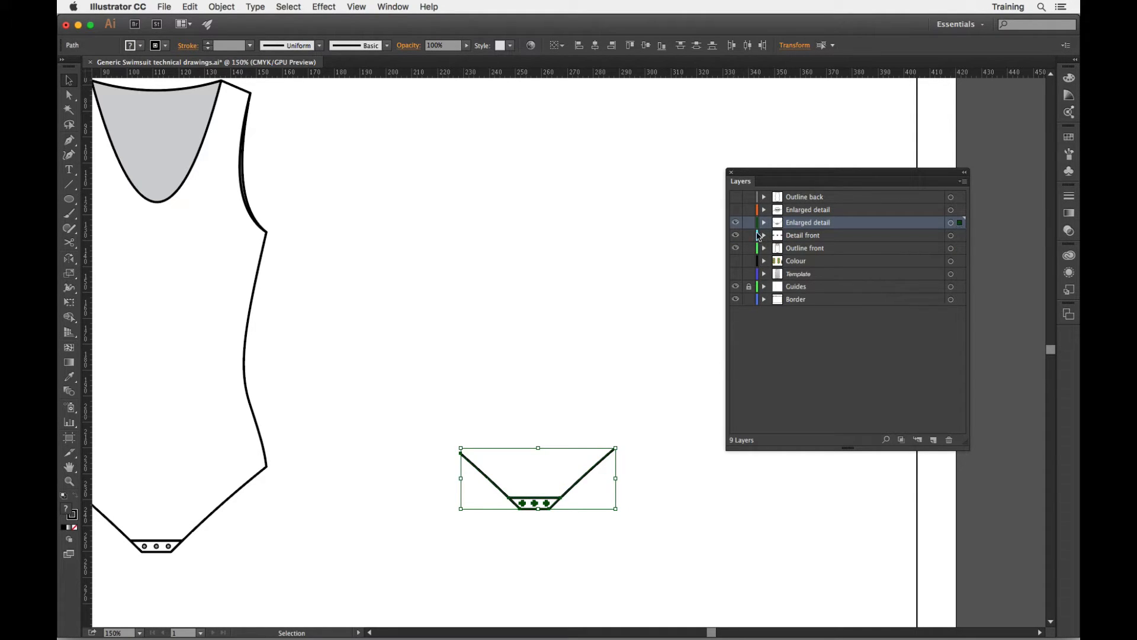
click(737, 224)
click(738, 224)
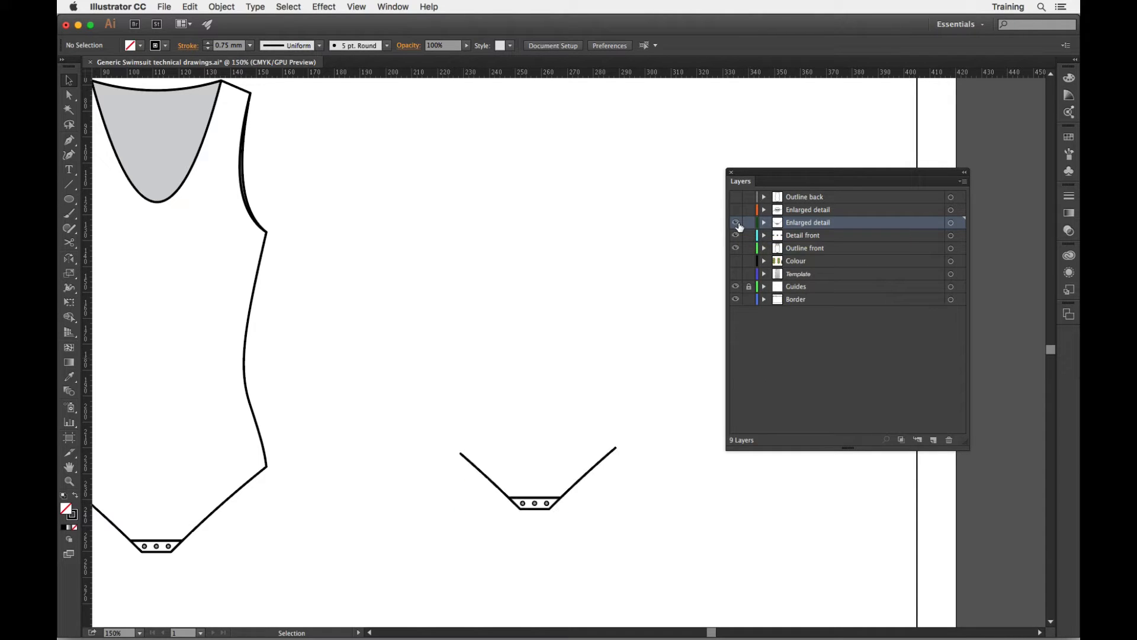
Scale up the duplicated gusset detail proportionally to more than twice its size
scroll(566, 493, down, 3)
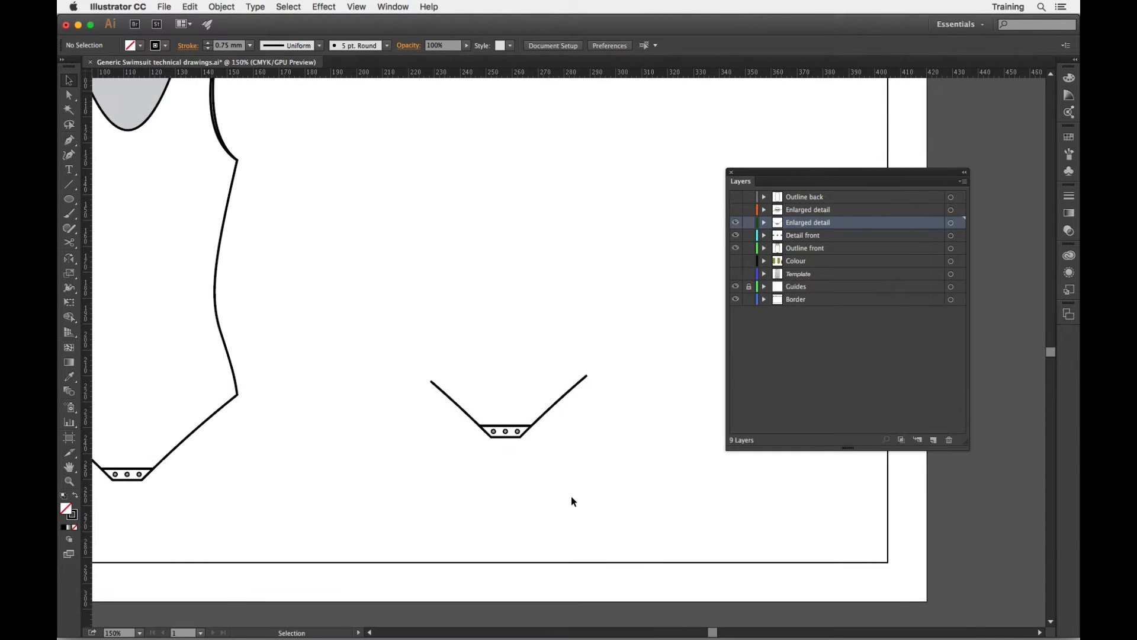
drag(431, 381, 656, 472)
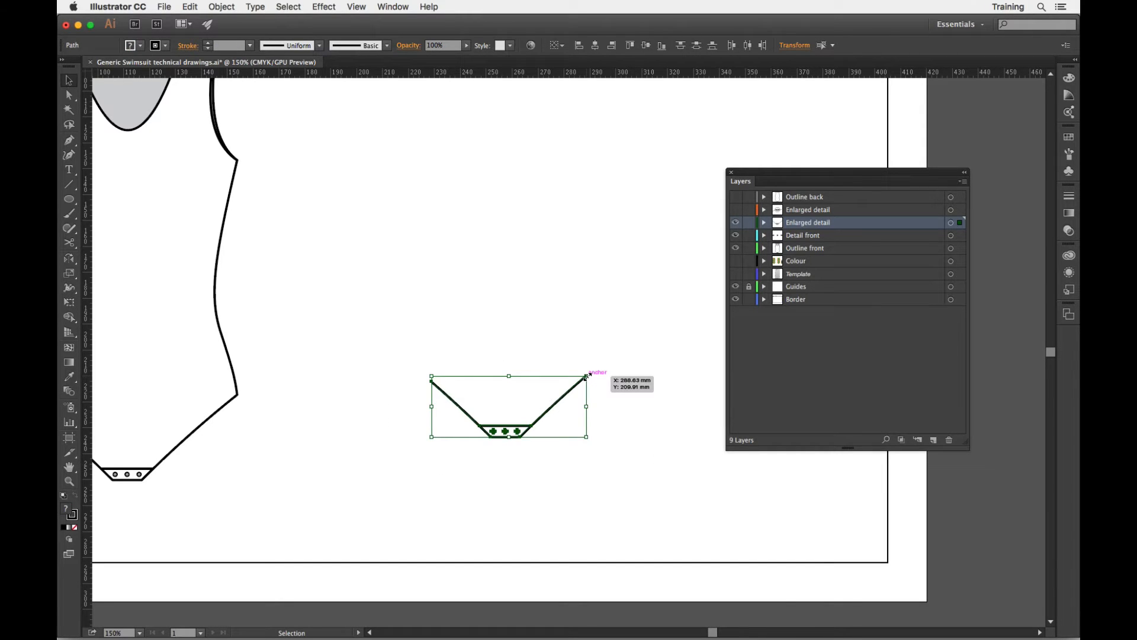
drag(587, 376, 699, 241)
drag(431, 330, 292, 298)
click(561, 537)
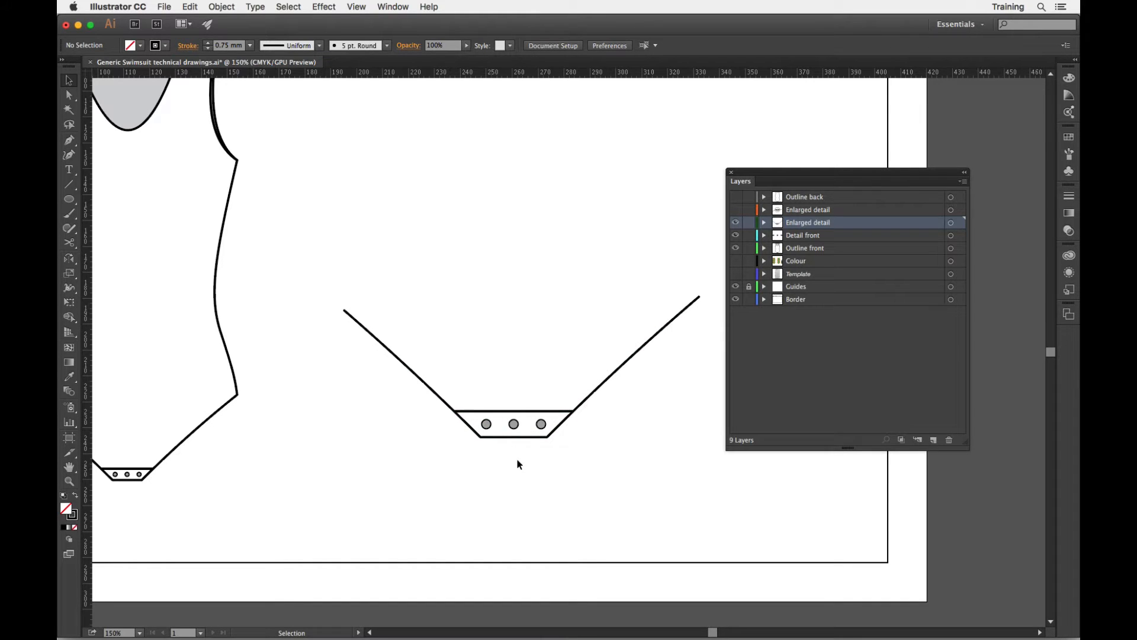
Draw a circle about 73 mm in diameter around the enlarged gusset, crossing both leg lines
scroll(517, 464, down, 1)
scroll(517, 464, right, 1)
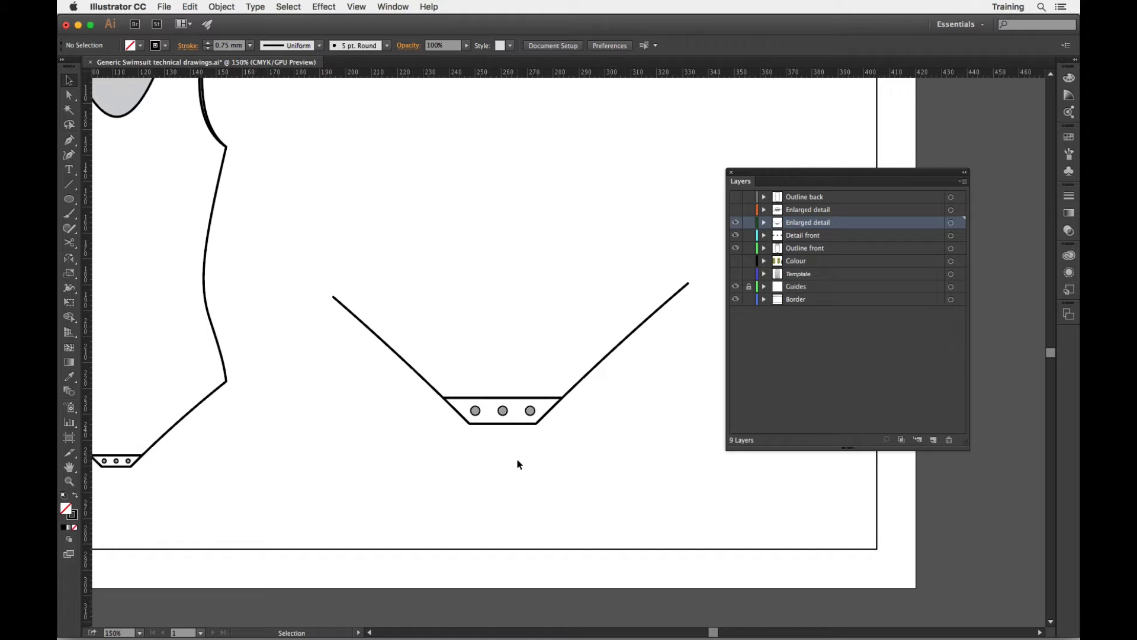
key(super+minus)
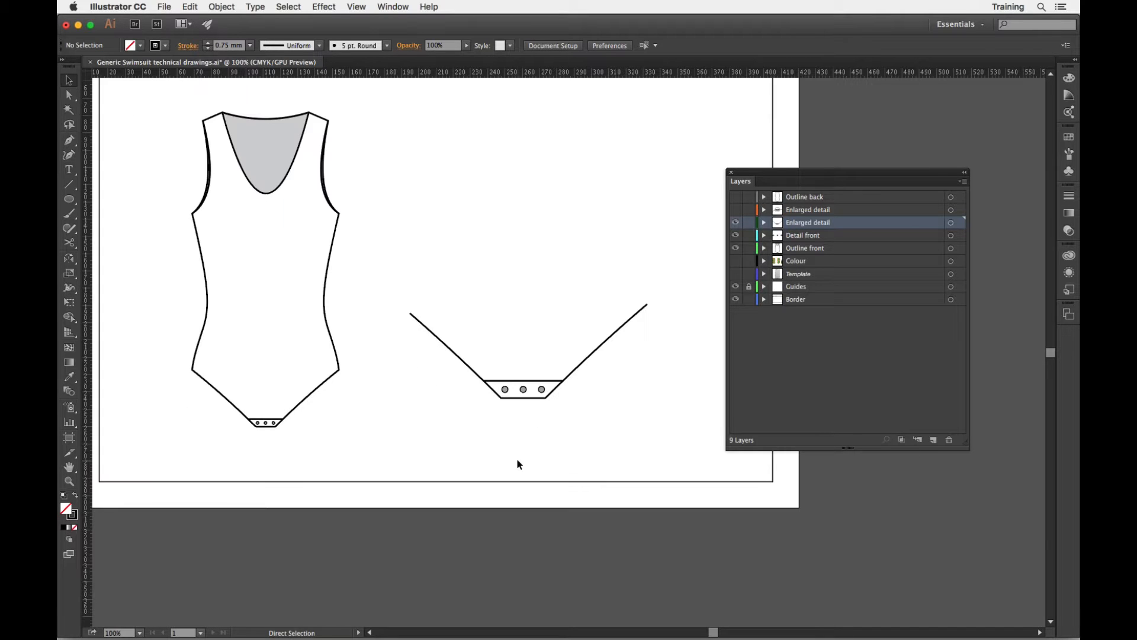
key(space)
drag(533, 440, 490, 442)
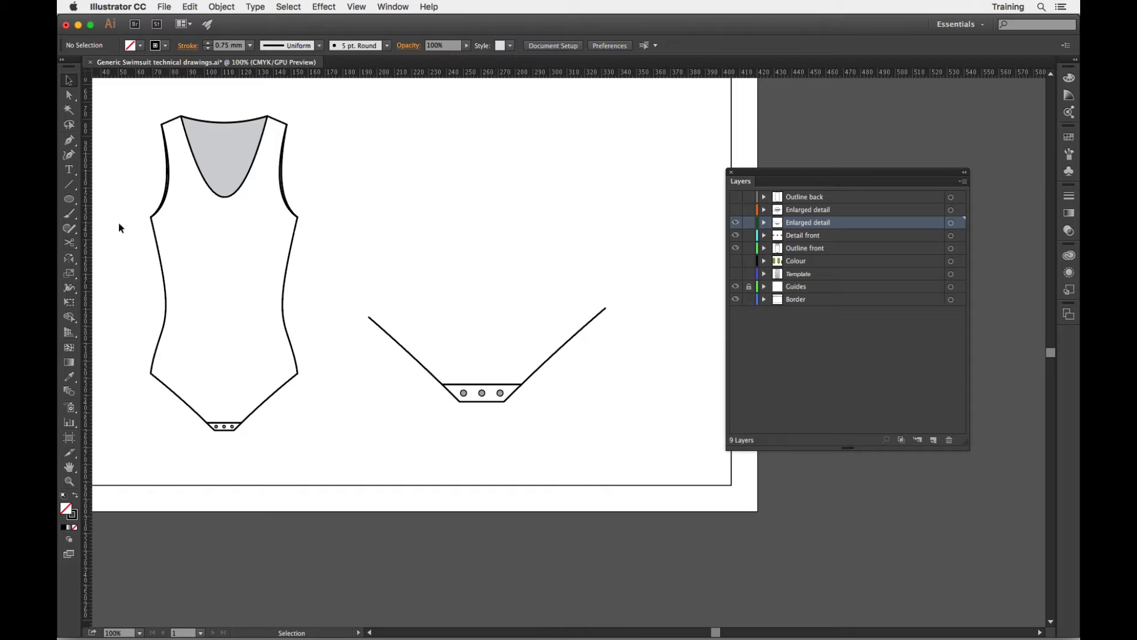
click(69, 201)
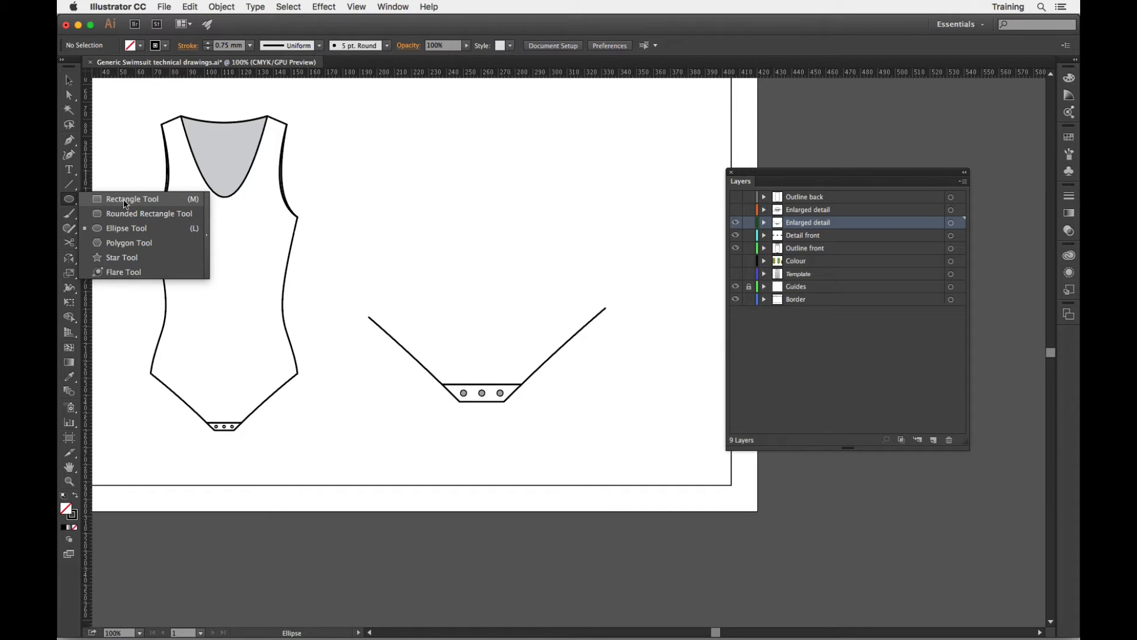
click(129, 228)
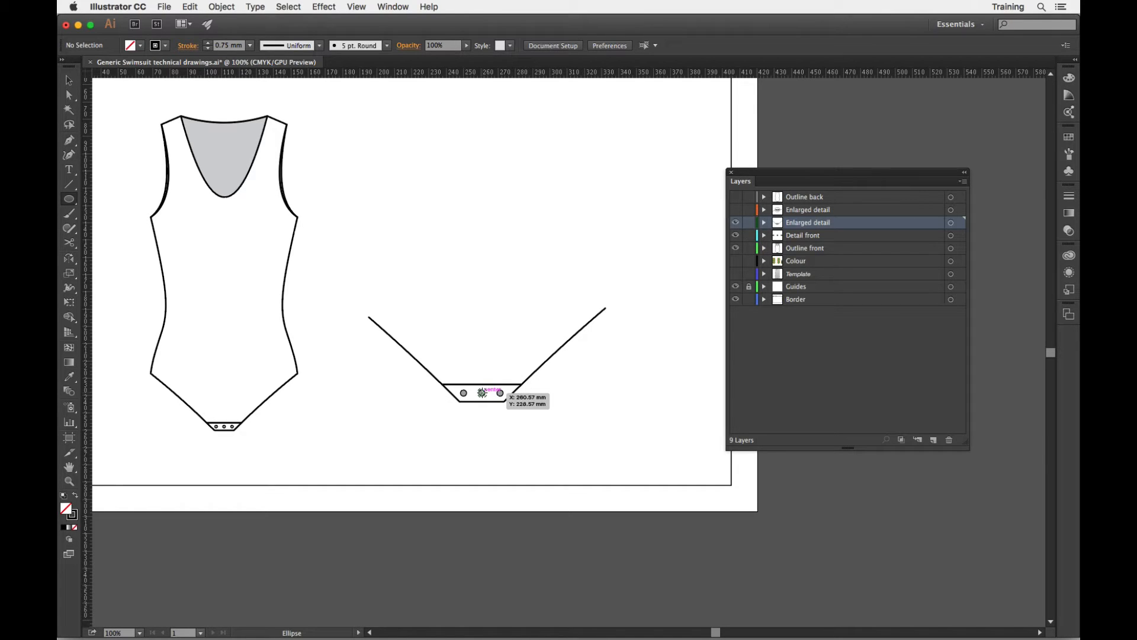
drag(482, 392, 422, 357)
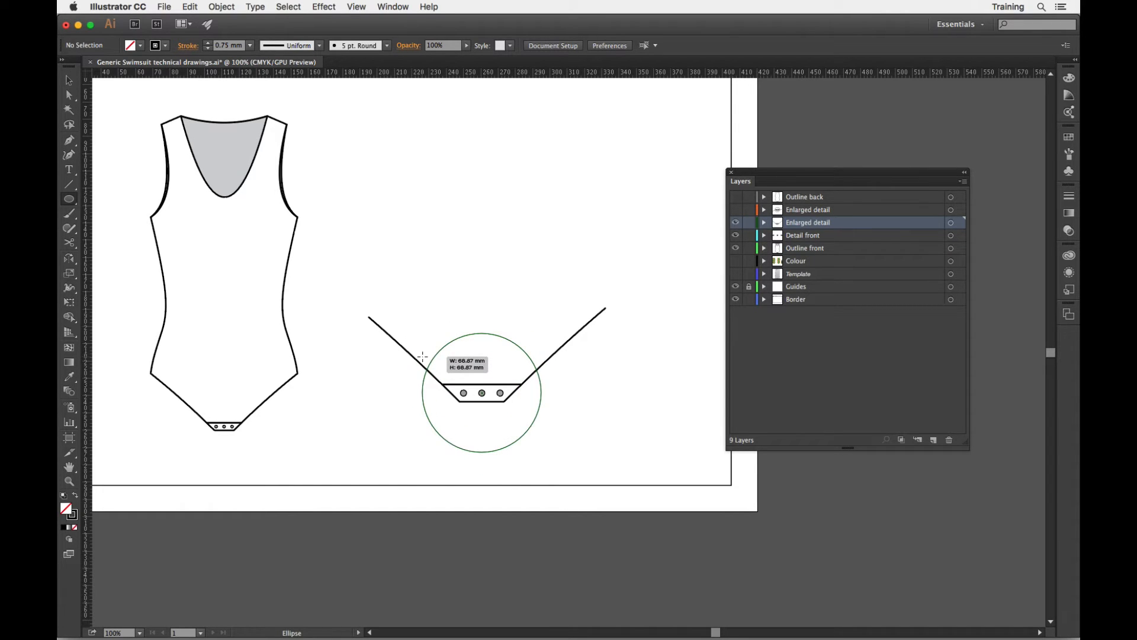
drag(422, 356, 417, 367)
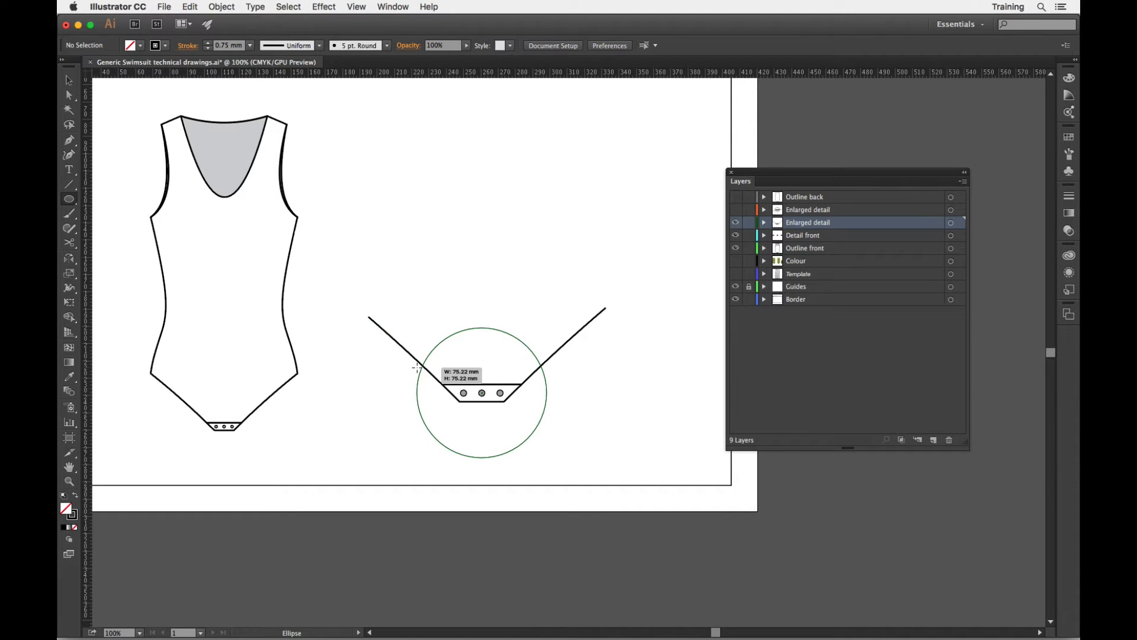
mouse_move(418, 367)
mouse_down()
mouse_move(441, 353)
mouse_move(442, 331)
mouse_move(402, 332)
mouse_move(389, 348)
mouse_move(421, 369)
mouse_up()
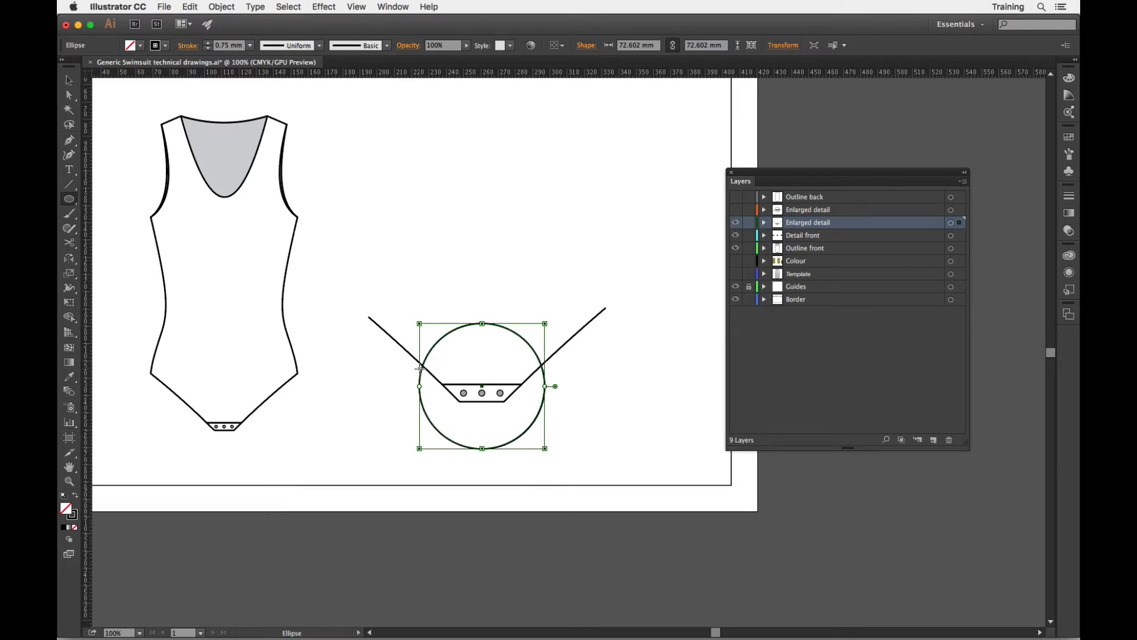
key(v)
click(475, 234)
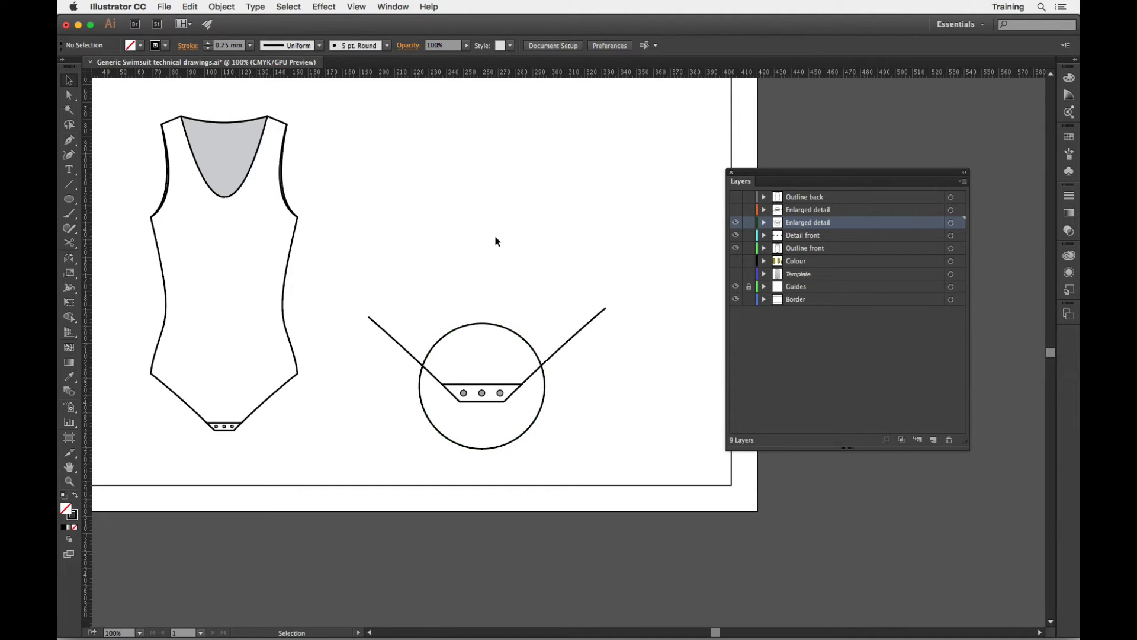
scroll(463, 291, right, 3)
scroll(464, 291, down, 2)
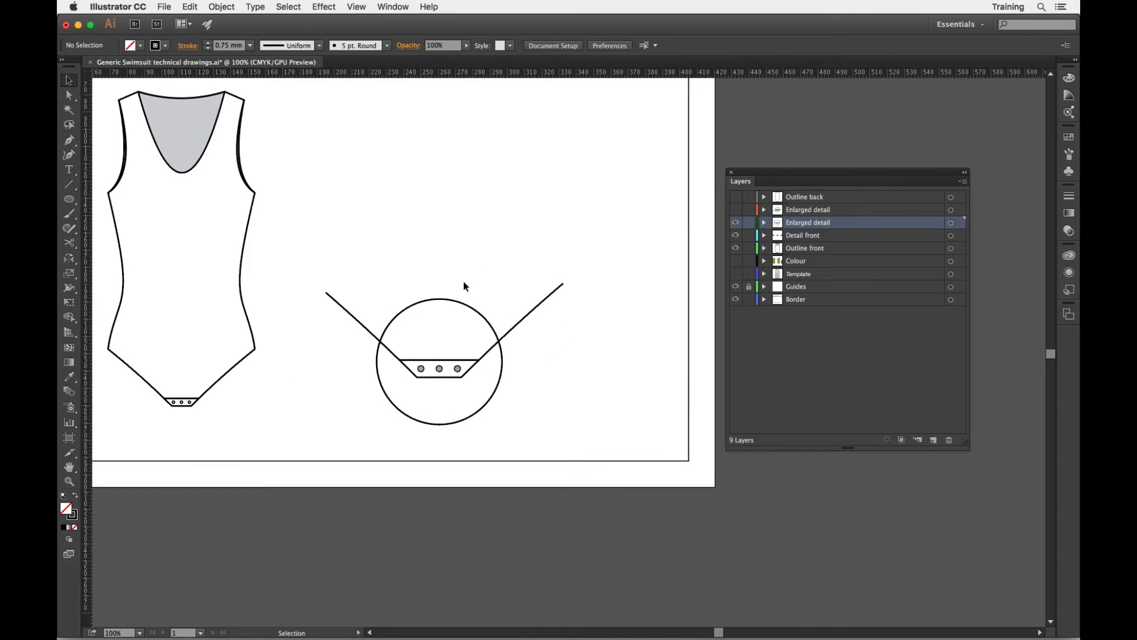
Examine the stacking order of the circle, swimsuit outline, gusset and poppers within the Enlarged detail layer
key(ctrl+space)
drag(326, 277, 399, 342)
scroll(608, 437, right, 3)
scroll(584, 426, down, 1)
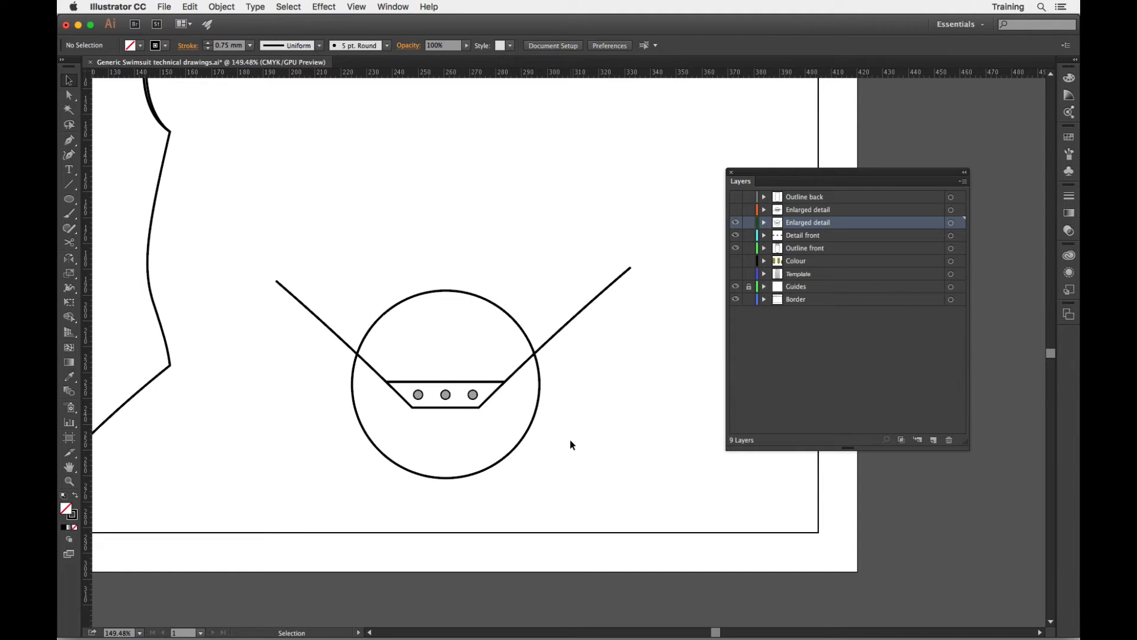
click(539, 403)
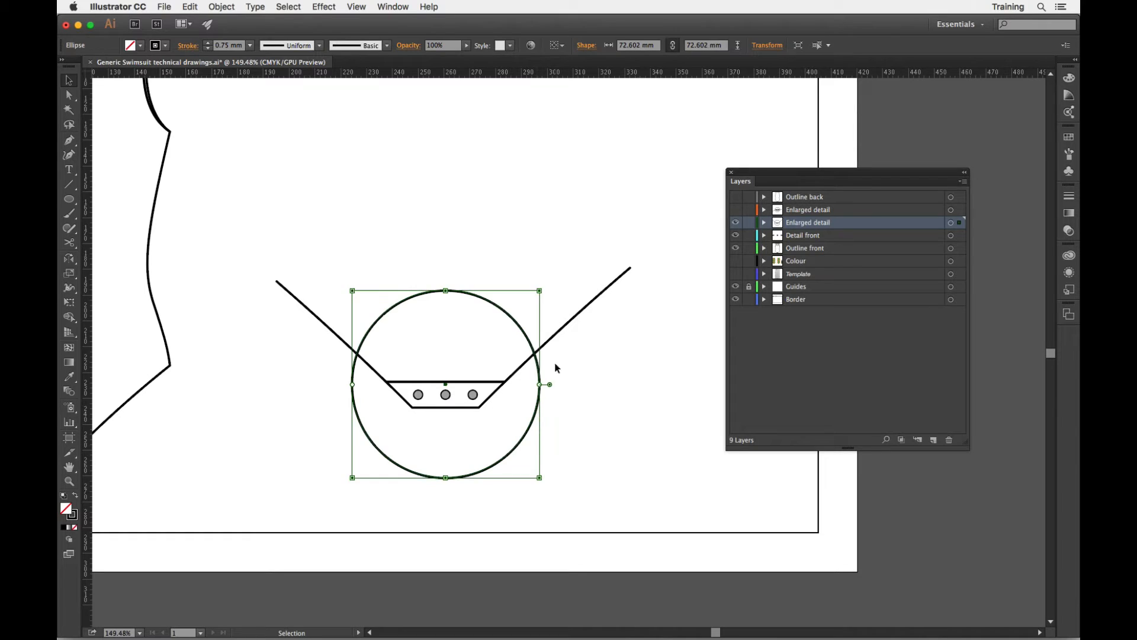
click(765, 223)
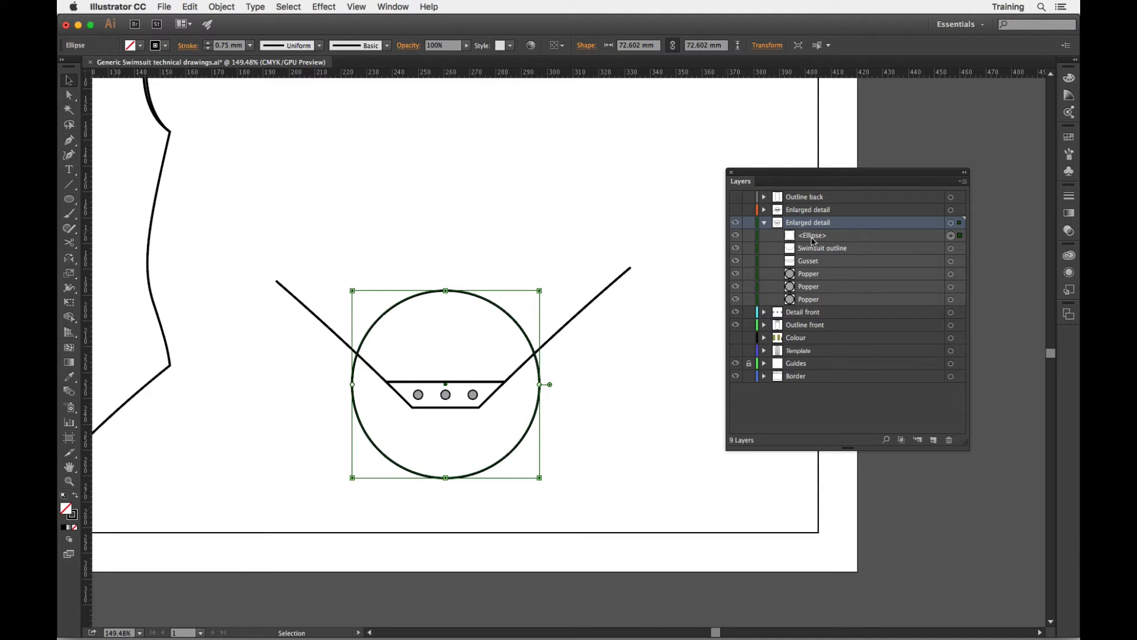
click(548, 311)
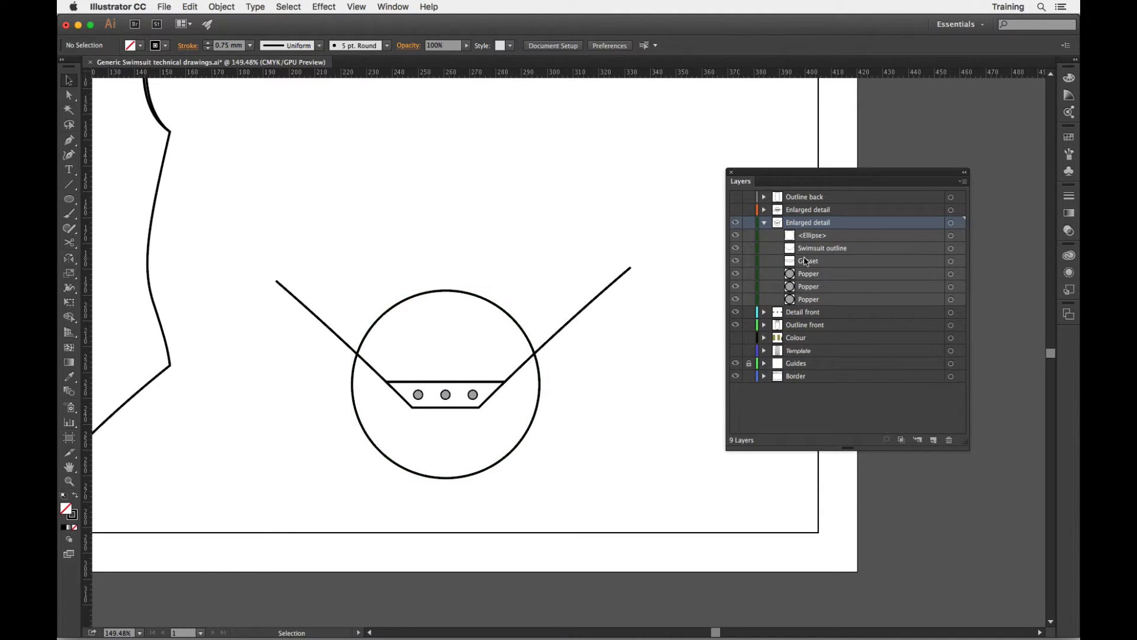
Make a clipping mask from the circle, enlarged leg lines, gusset and poppers to trim the detail to the circle
drag(229, 277, 597, 456)
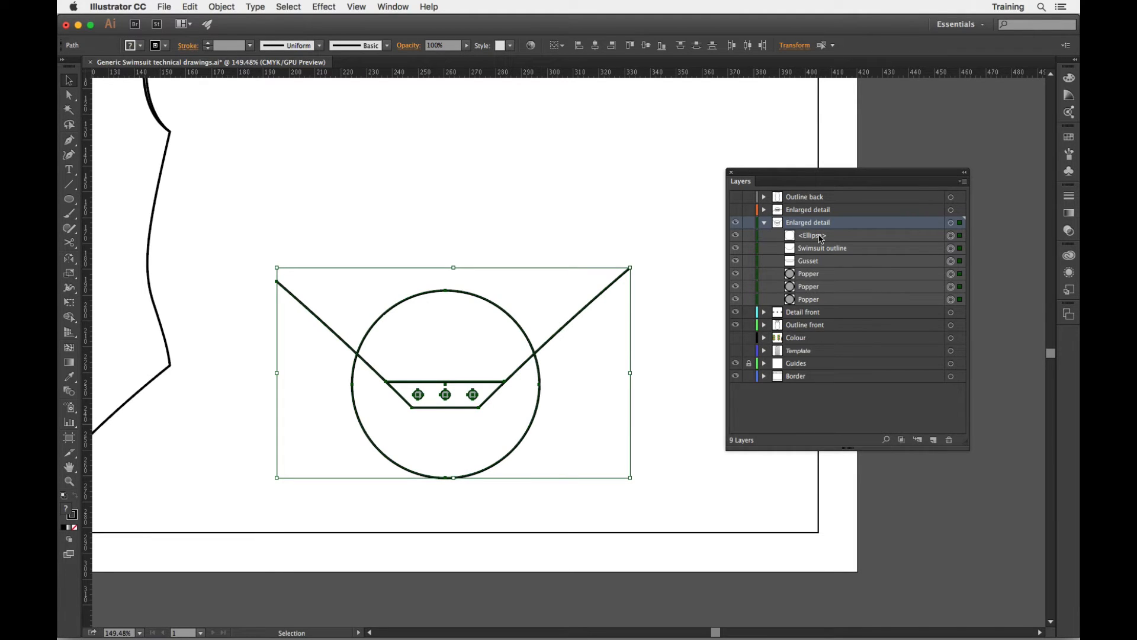
right_click(519, 214)
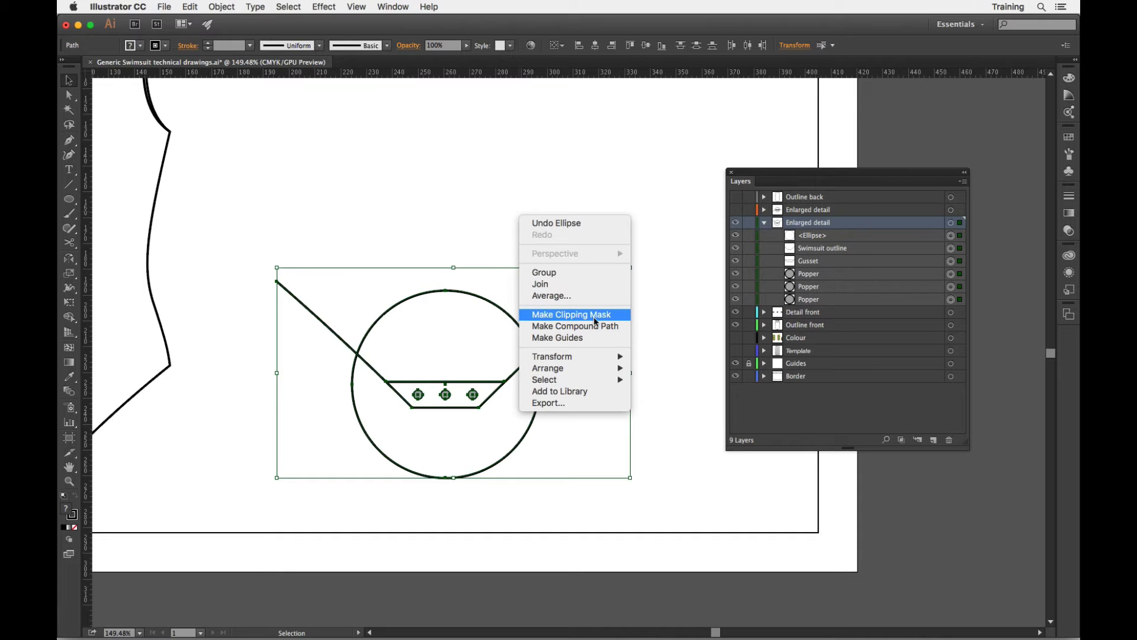
click(218, 7)
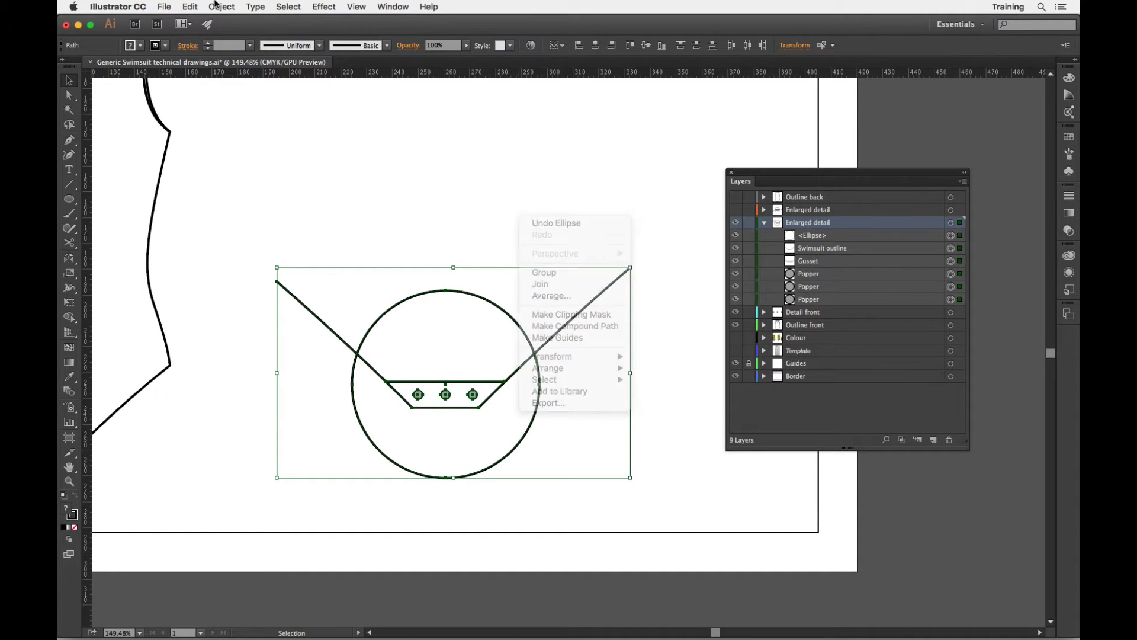
click(219, 7)
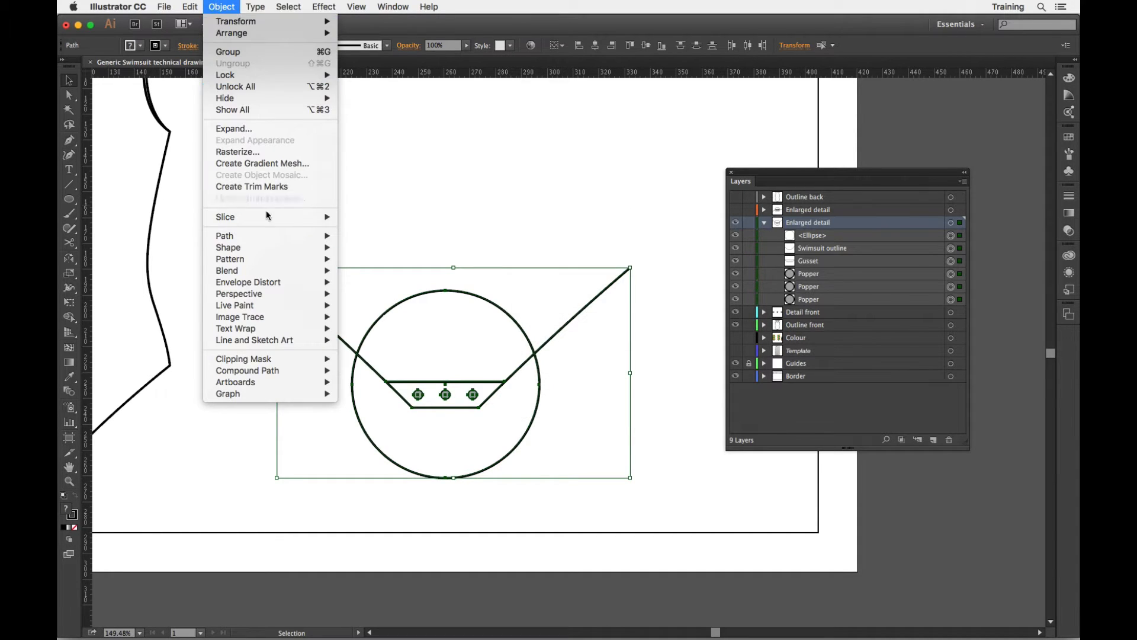
mouse_move(277, 360)
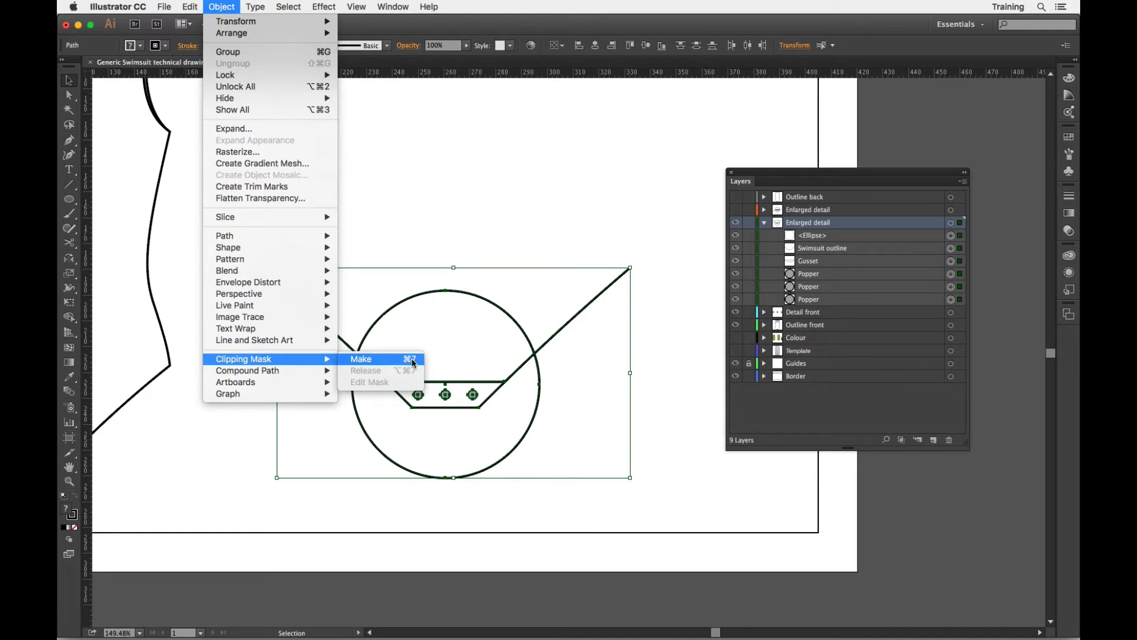
click(234, 7)
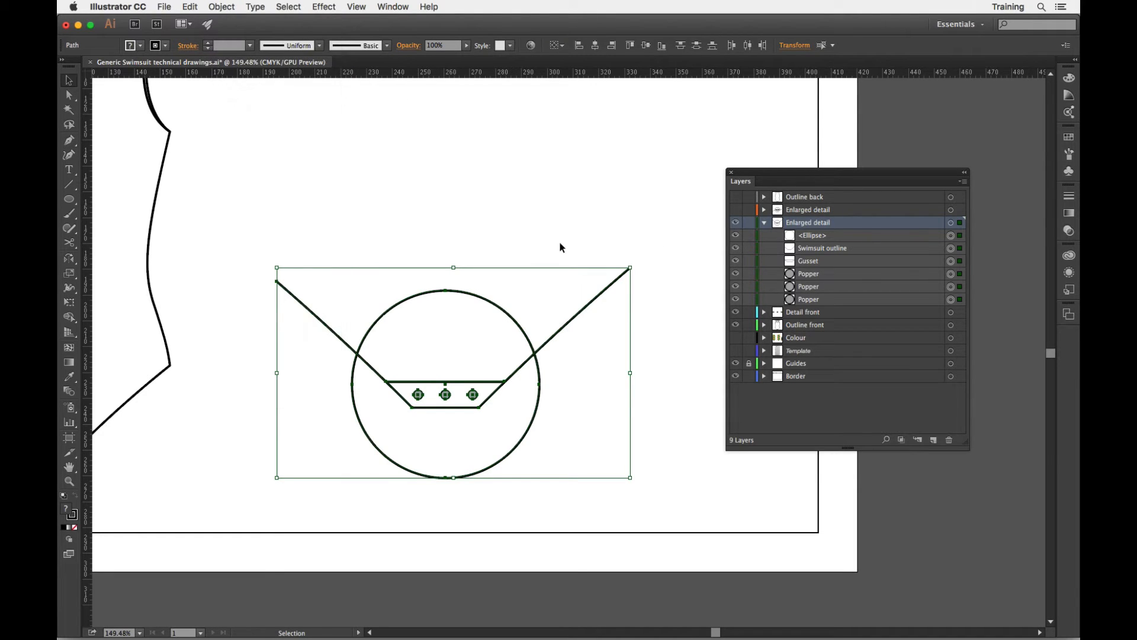
right_click(558, 225)
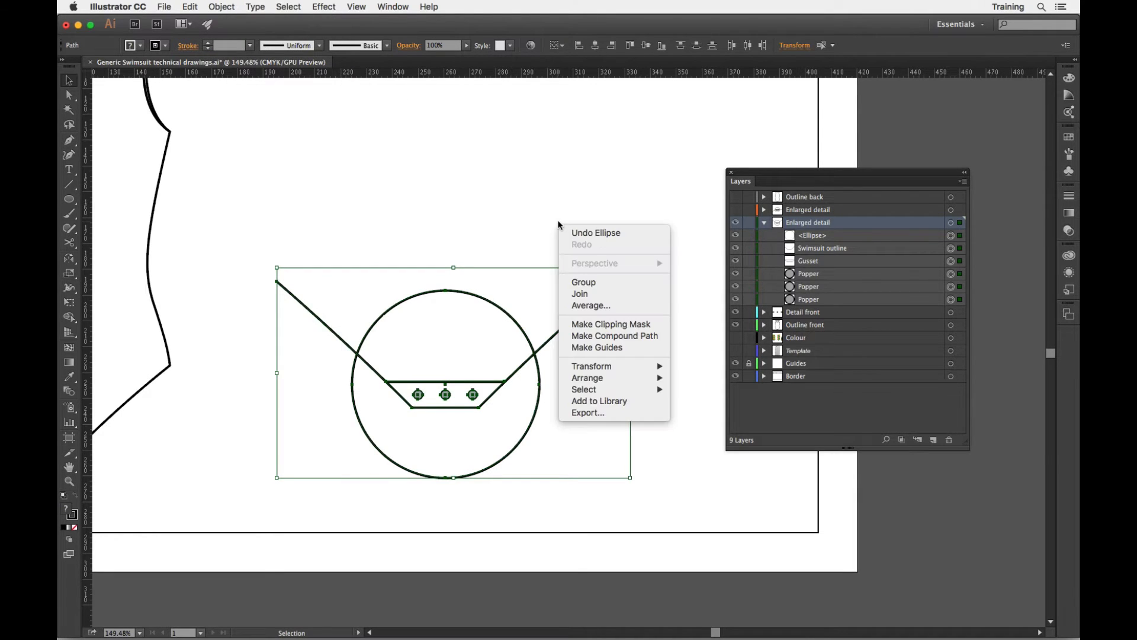
click(636, 329)
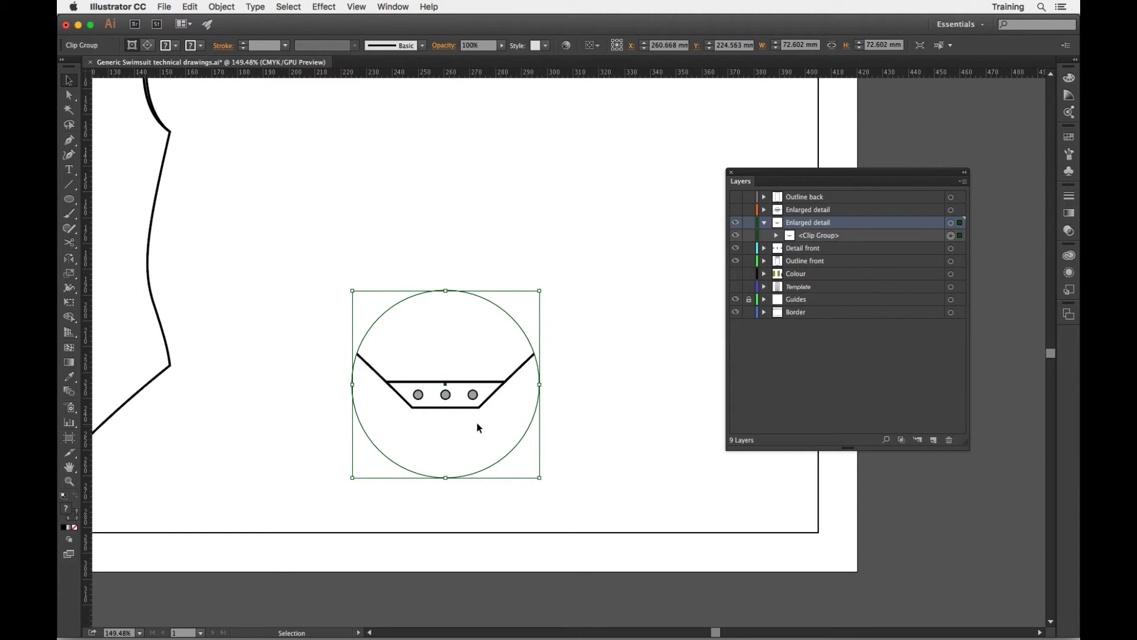
Apply a 1 mm stroke to the clipping circle inside the clip group
click(777, 237)
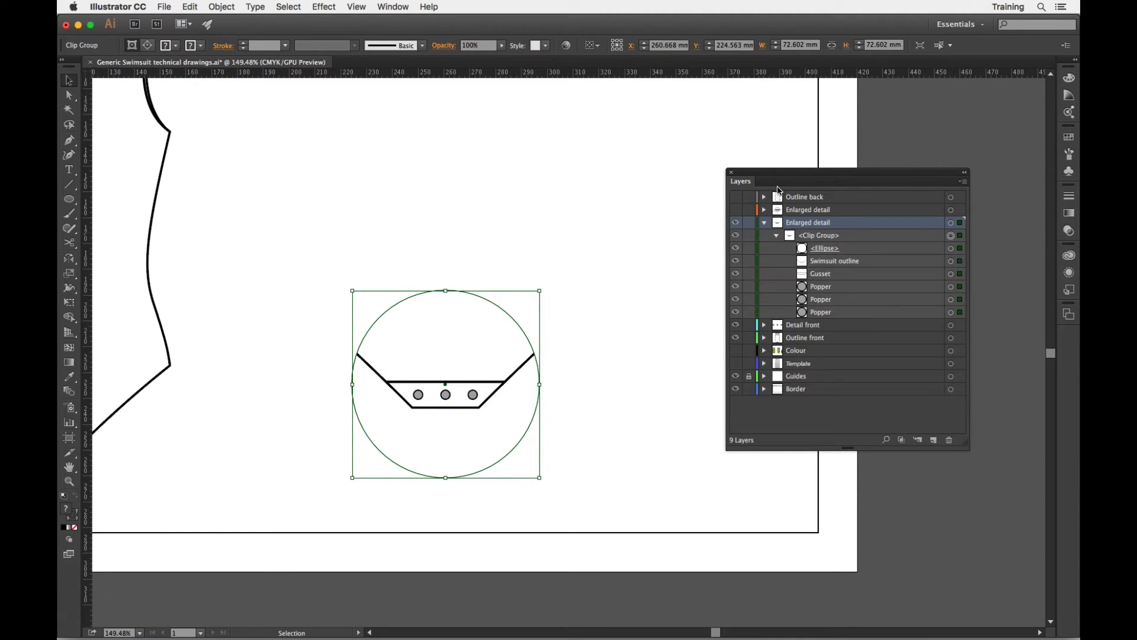
drag(780, 176, 651, 193)
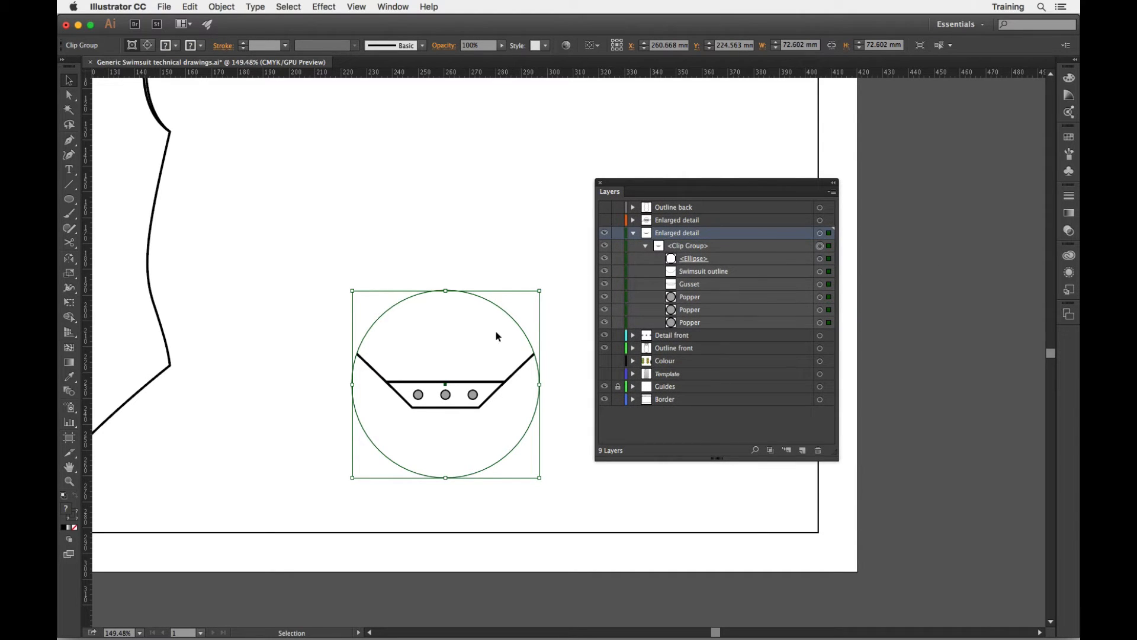
click(441, 240)
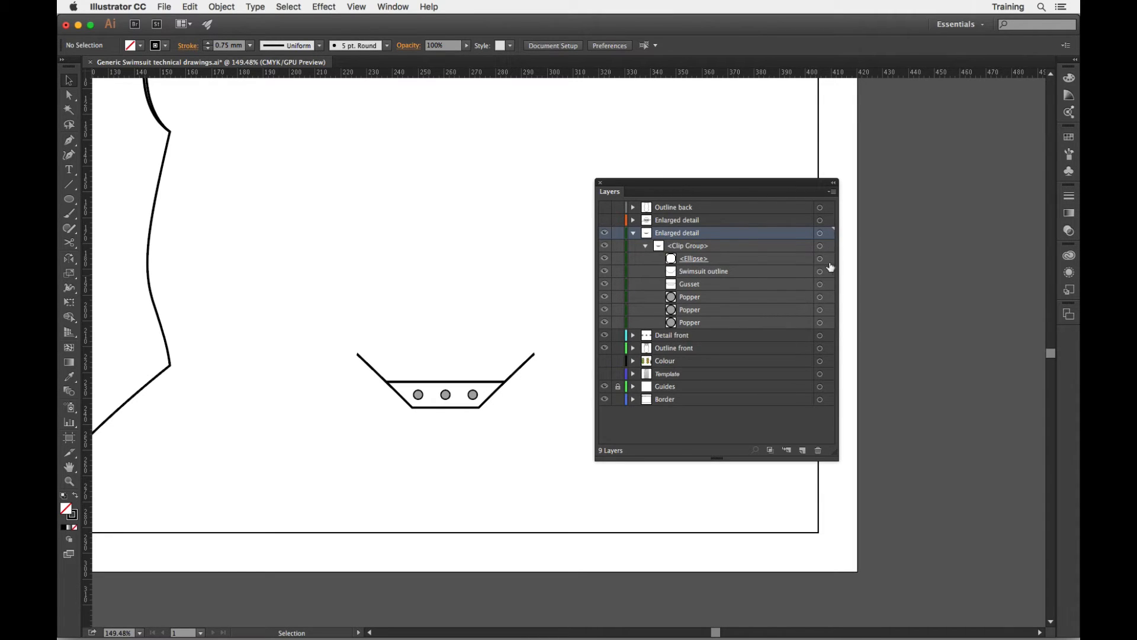
click(820, 259)
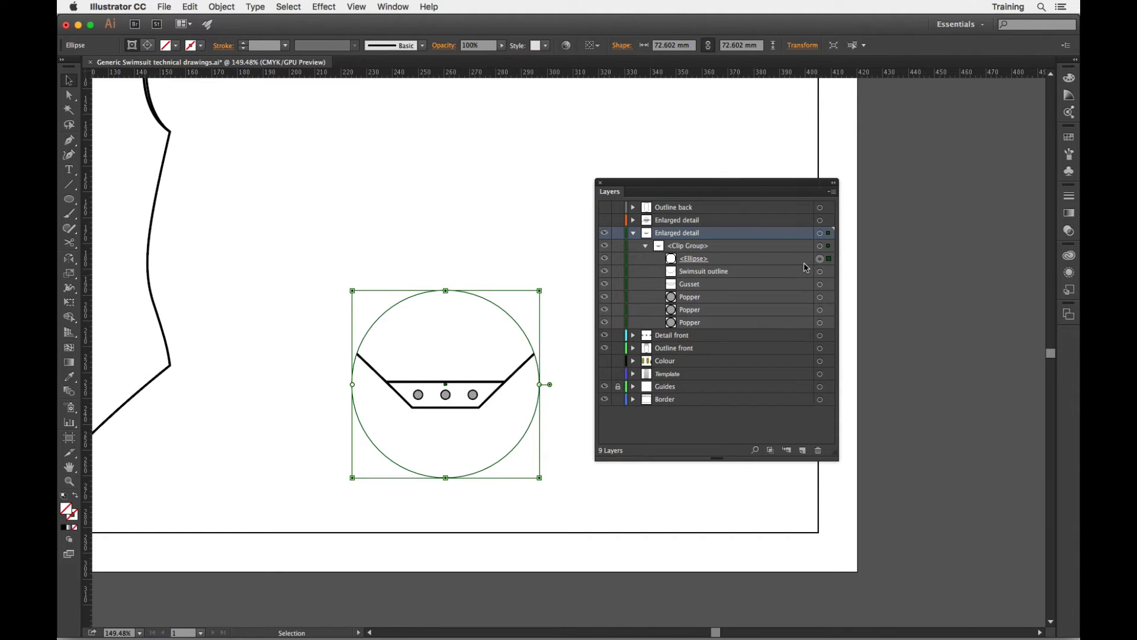
click(223, 45)
click(184, 61)
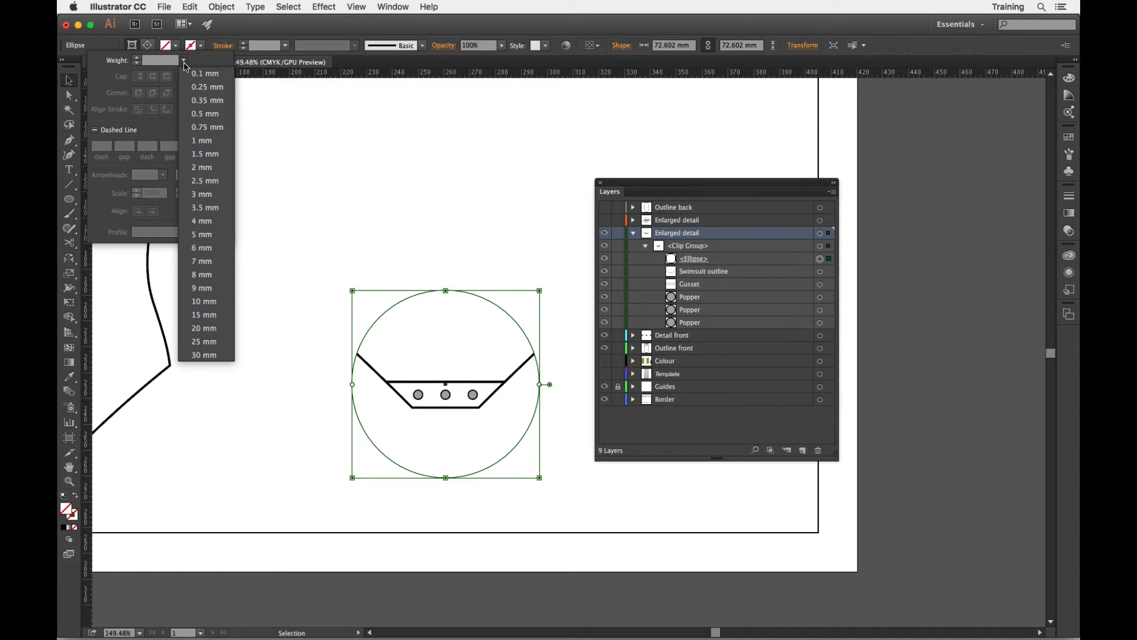
click(201, 141)
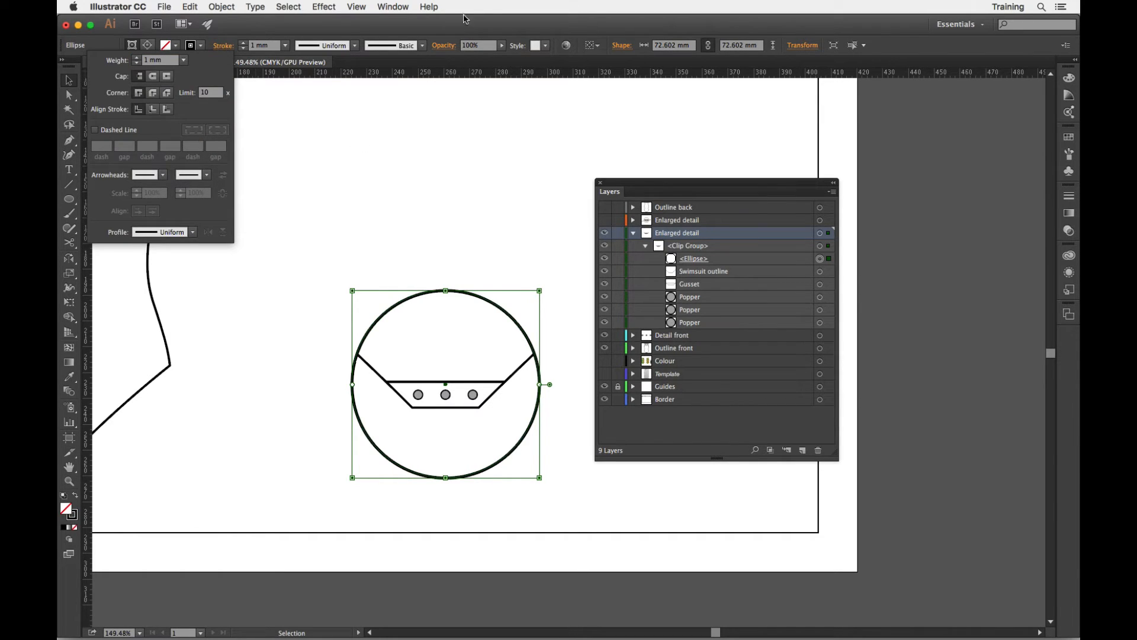
click(481, 158)
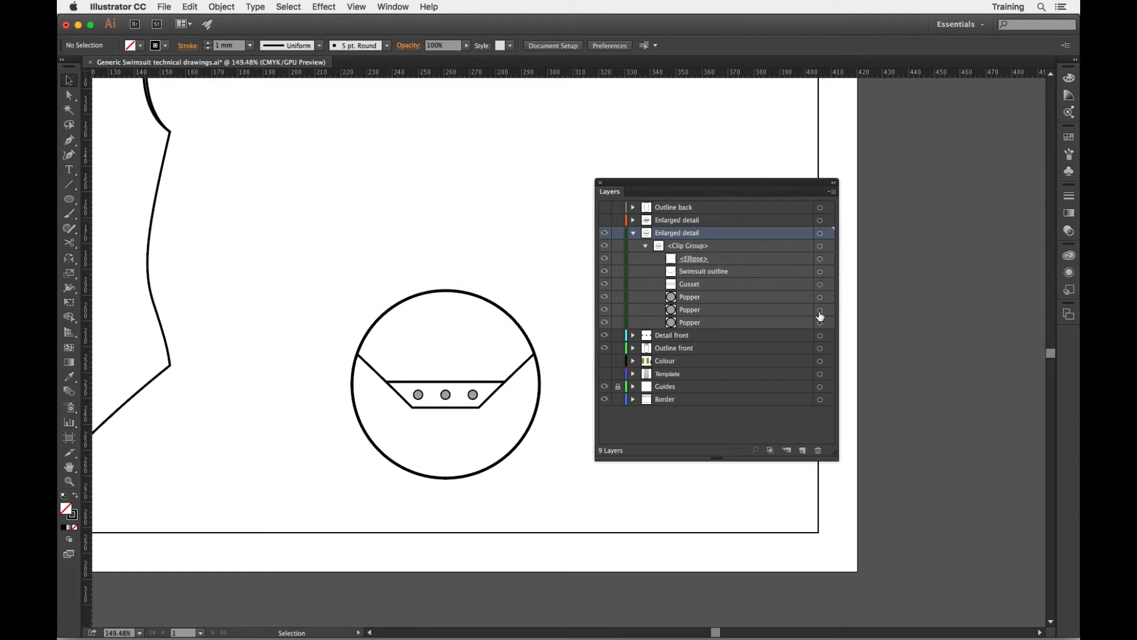
Examine the clip group's ellipse, swimsuit outline, gusset and poppers by targeting each one individually
click(820, 260)
click(820, 271)
click(820, 284)
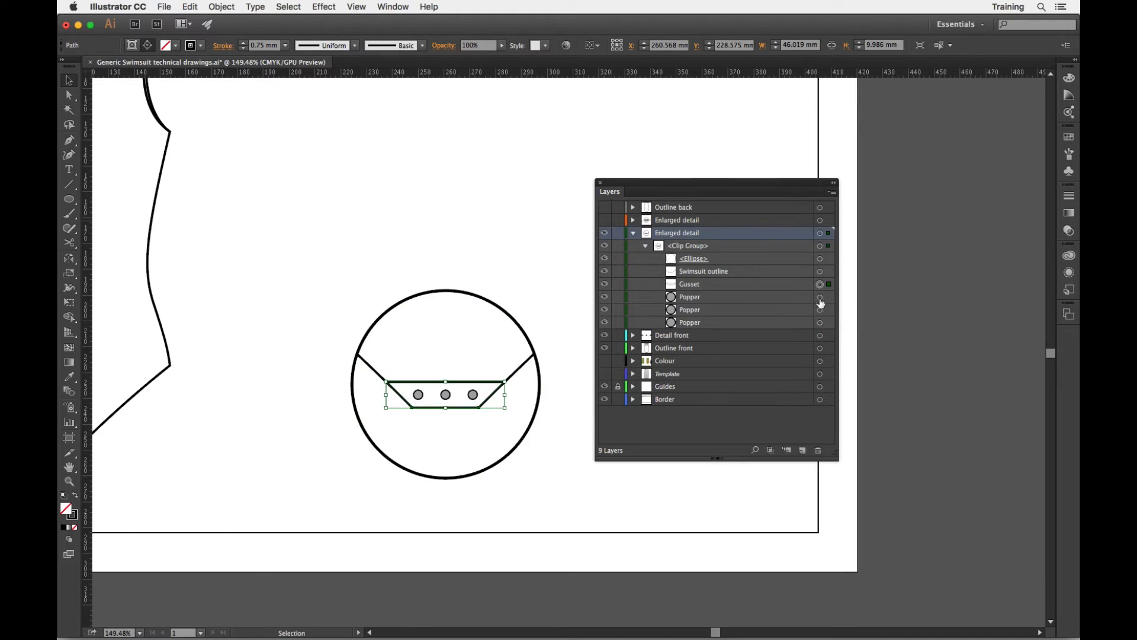
click(820, 297)
click(820, 310)
click(820, 322)
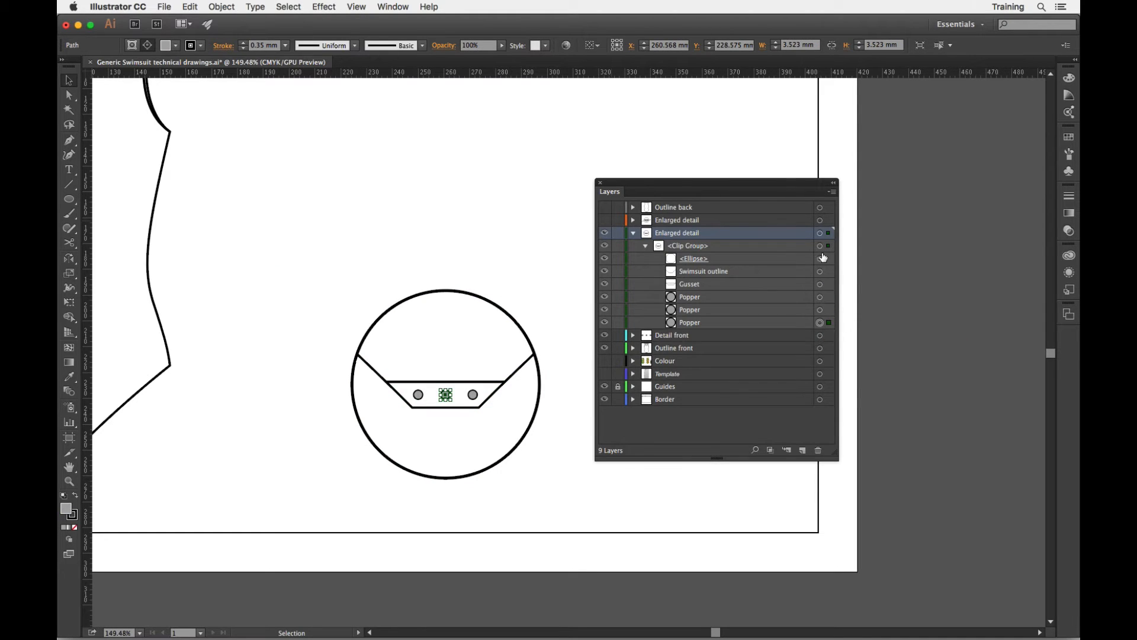
click(303, 261)
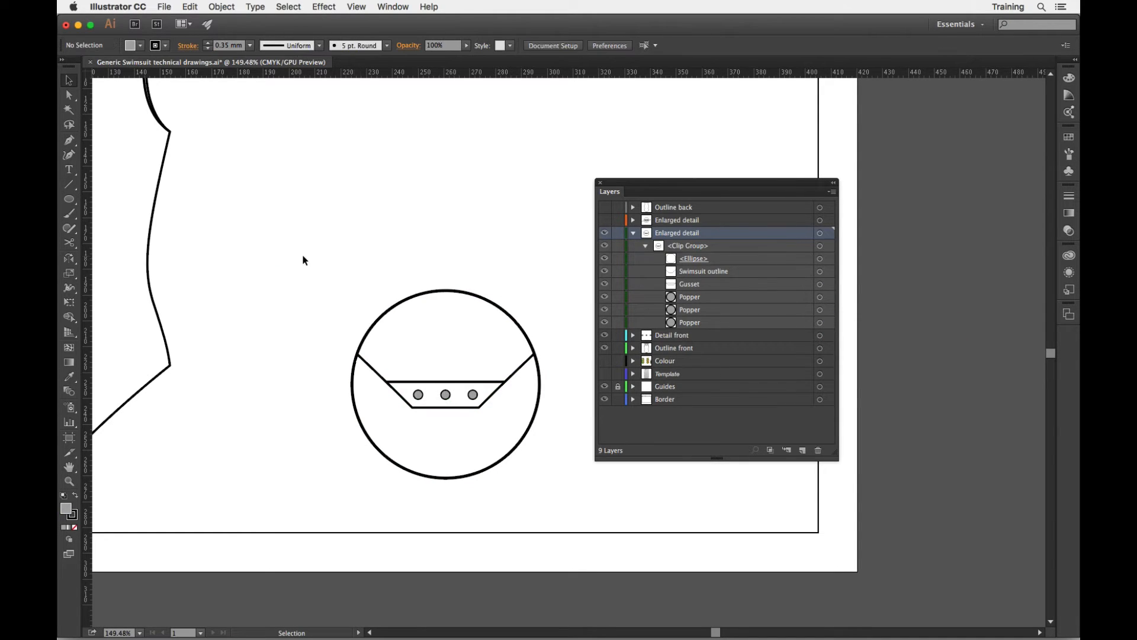
Move the circled gusset detail about 26 mm closer to the swimsuit
click(381, 322)
drag(381, 321, 313, 316)
scroll(446, 250, down, 2)
scroll(457, 244, down, 2)
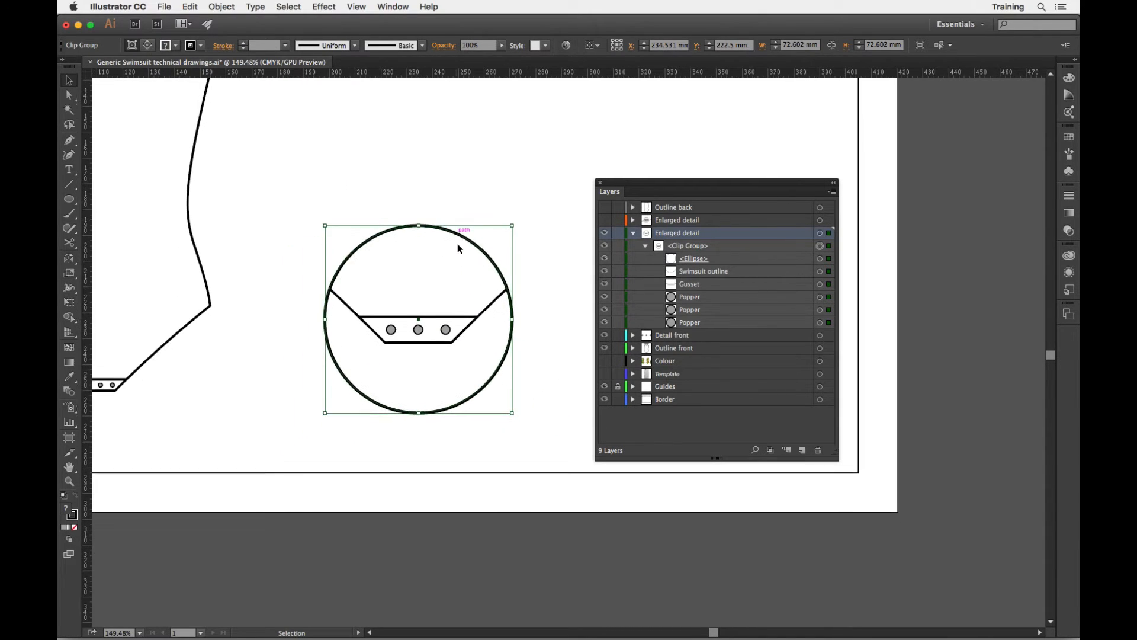
scroll(458, 243, left, 3)
scroll(458, 246, up, 1)
click(290, 210)
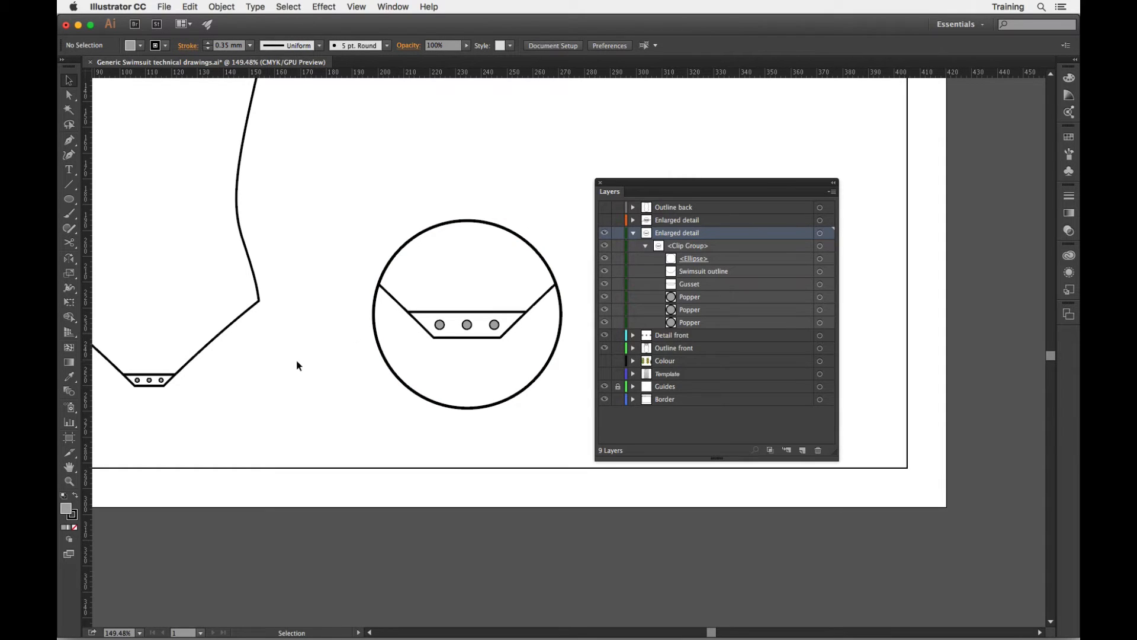
Draw a straight line about 116 mm long from the swimsuit's small gusset to the centre of the circled detail
scroll(299, 360, down, 1)
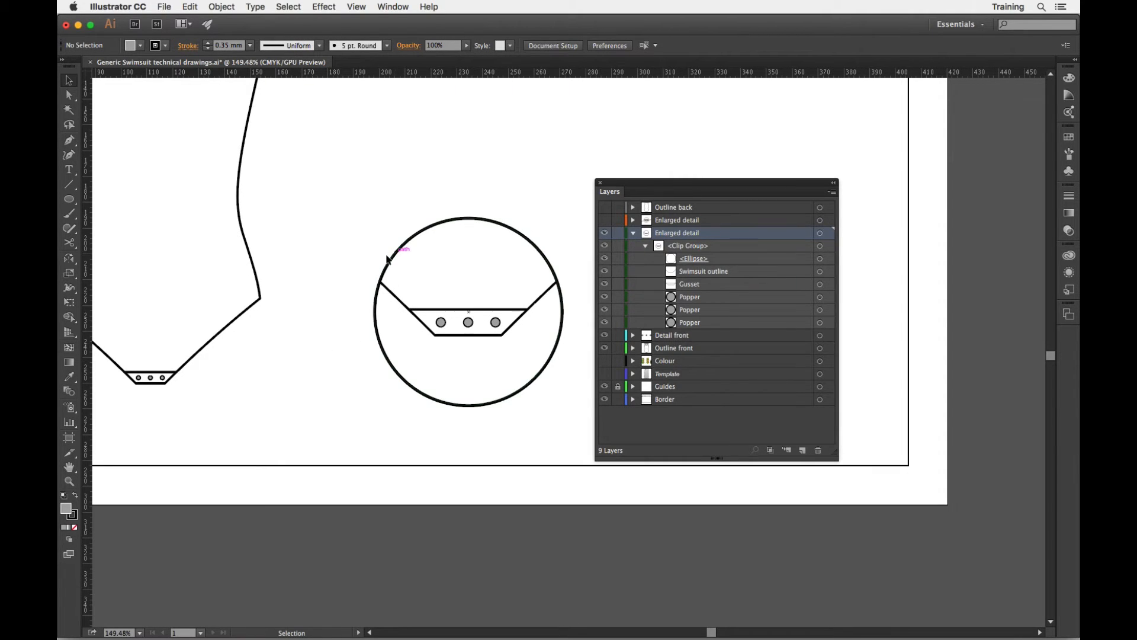
click(67, 187)
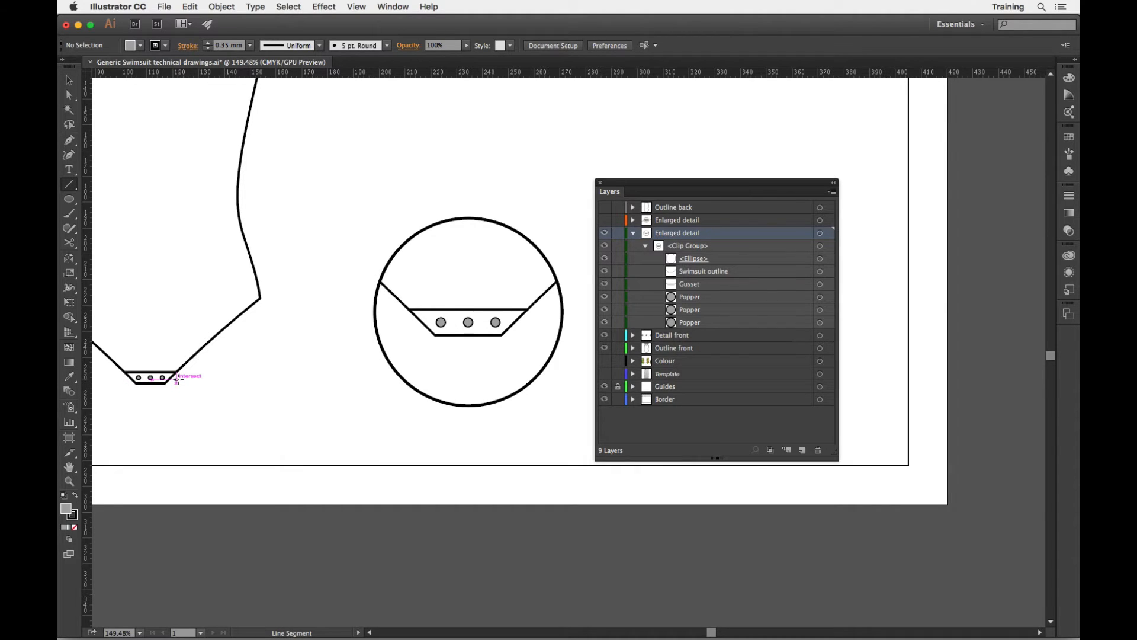
drag(178, 378, 469, 309)
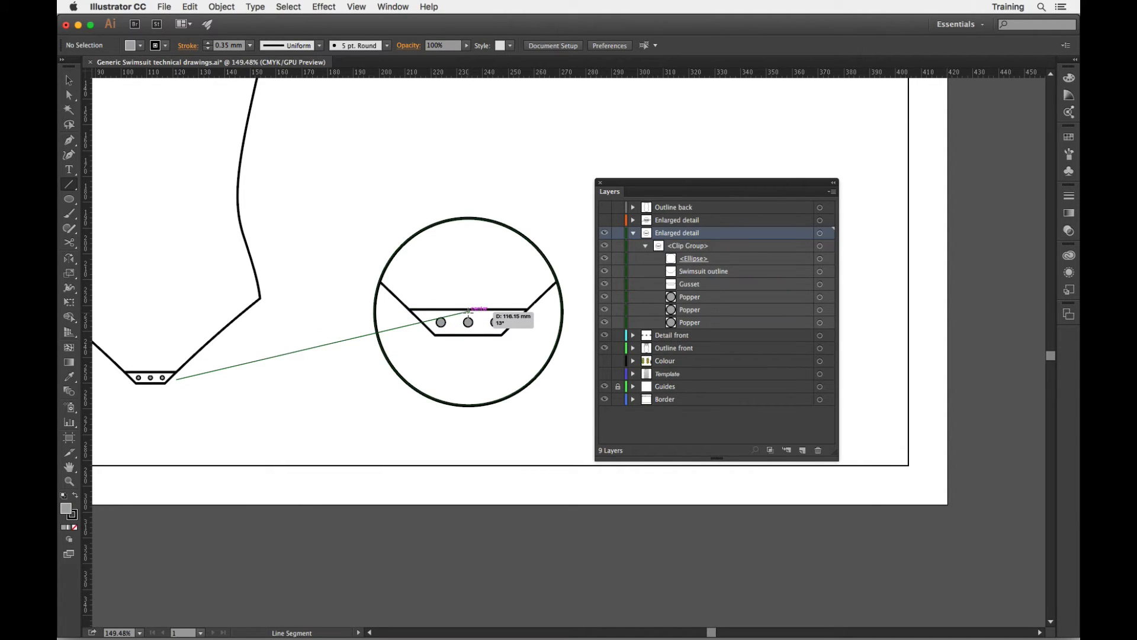
drag(468, 309, 468, 310)
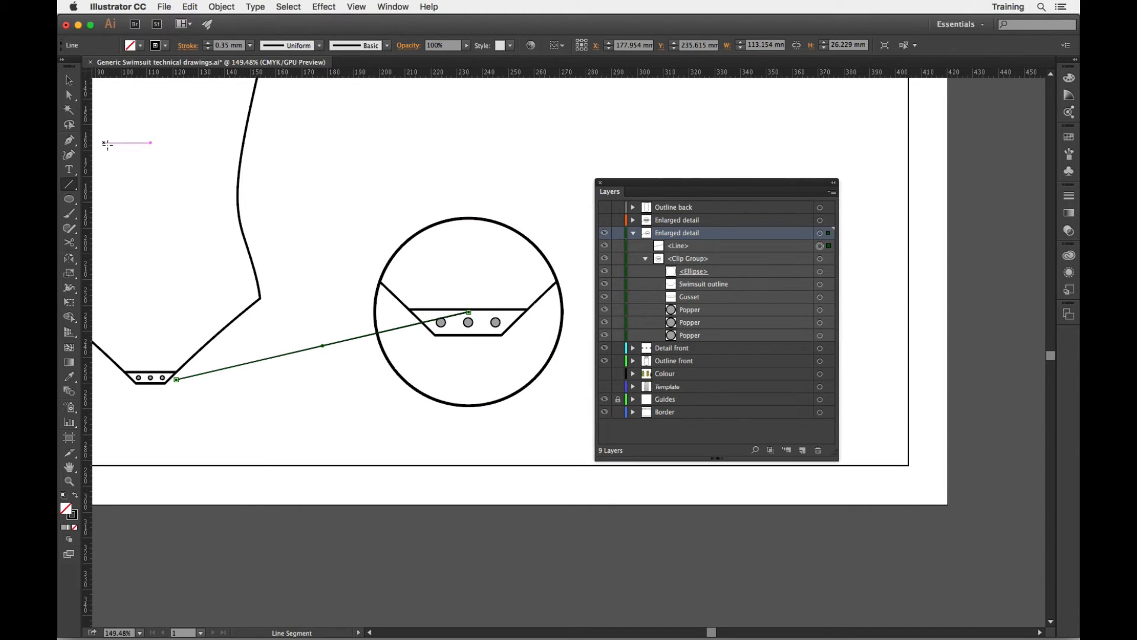
Cut the connecting line where it crosses the circle and delete the segment inside the circle
click(69, 243)
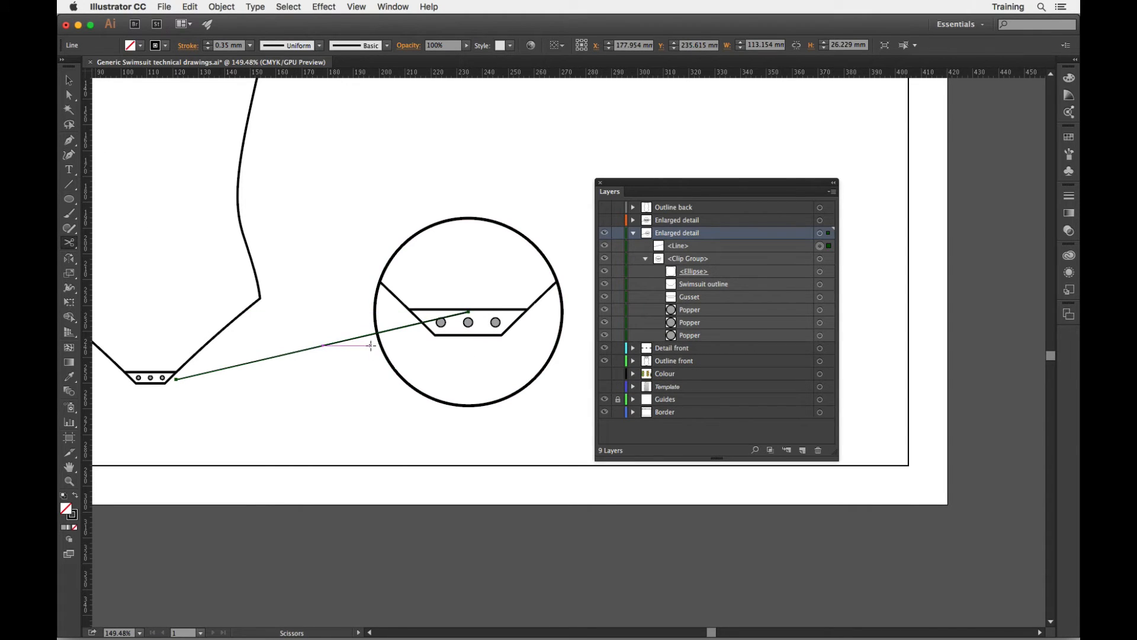
click(378, 334)
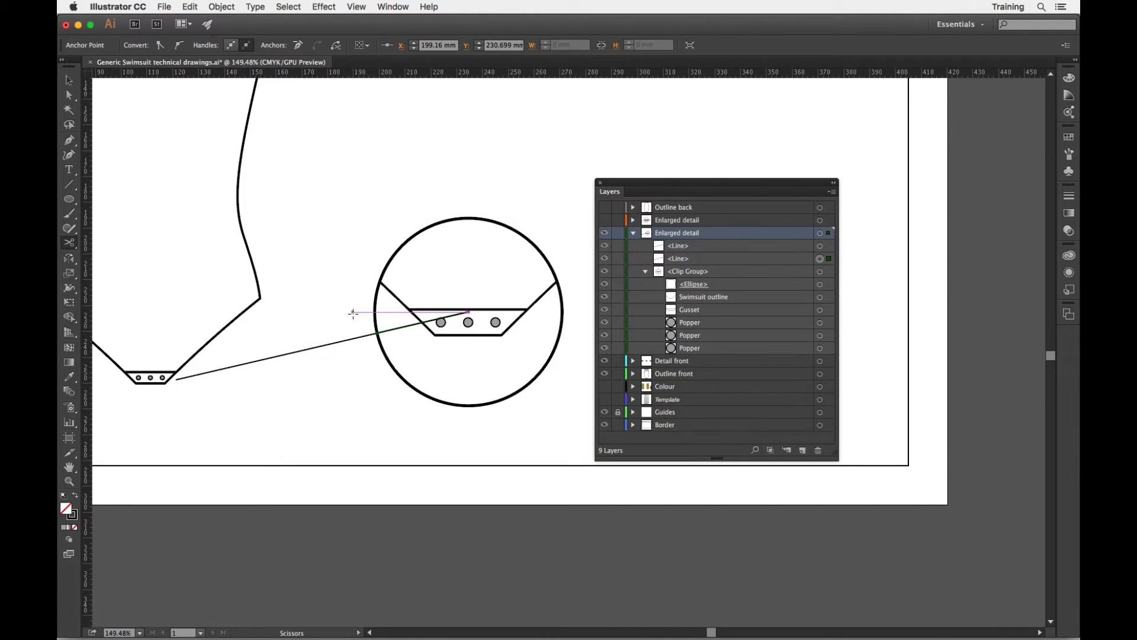
key(v)
click(402, 329)
key(c)
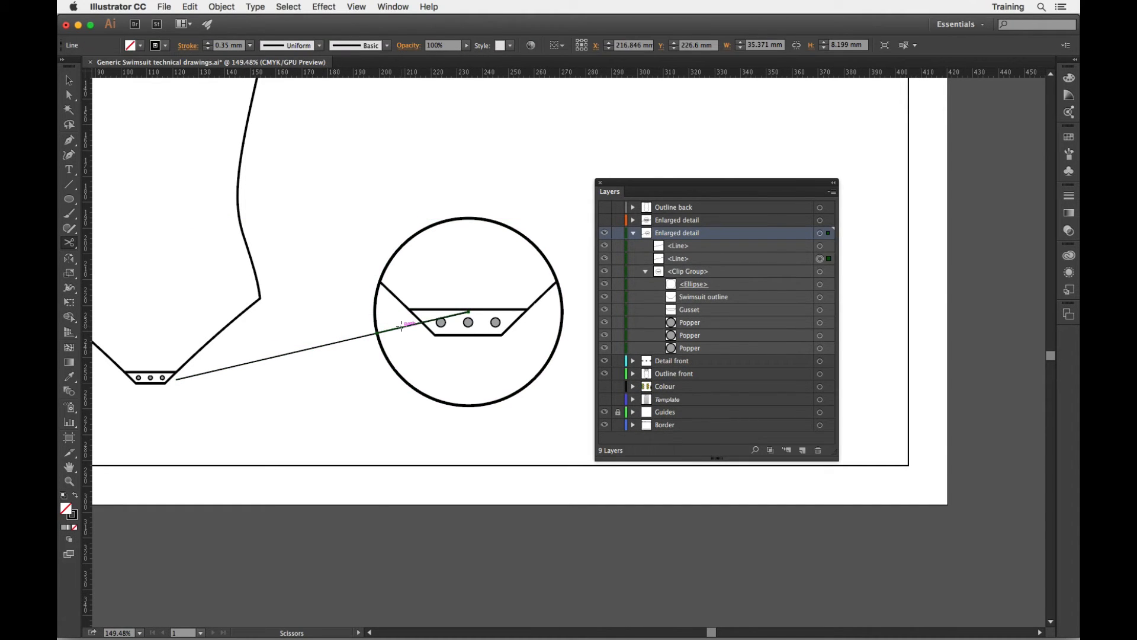
key(Delete)
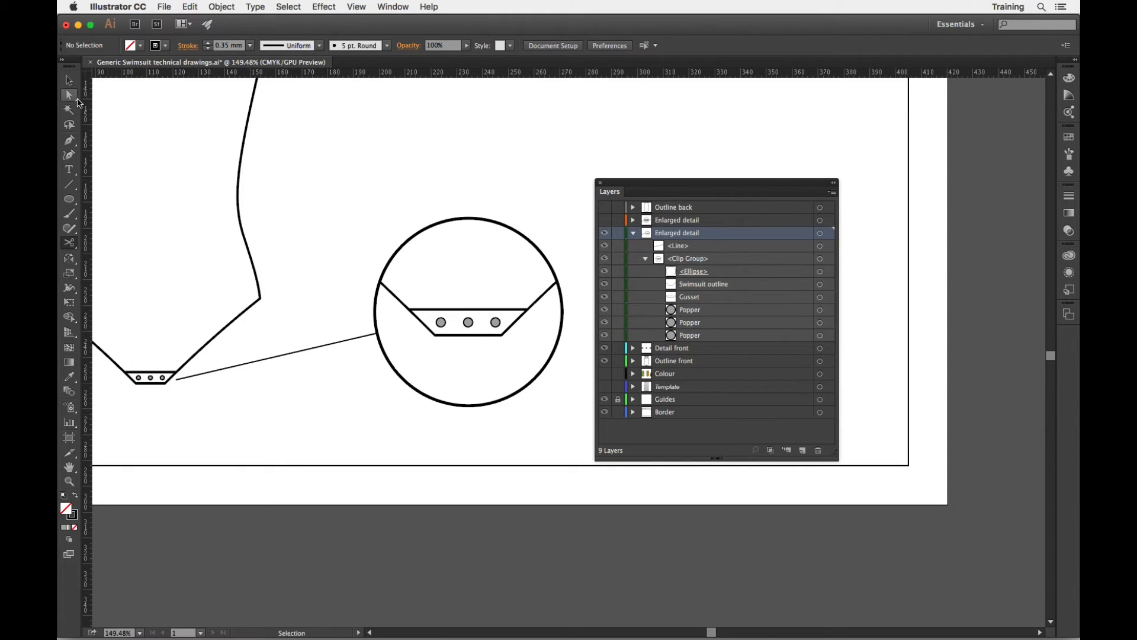
Add a solid arrowhead to the start of the leader line, pointing at the small gusset
click(69, 80)
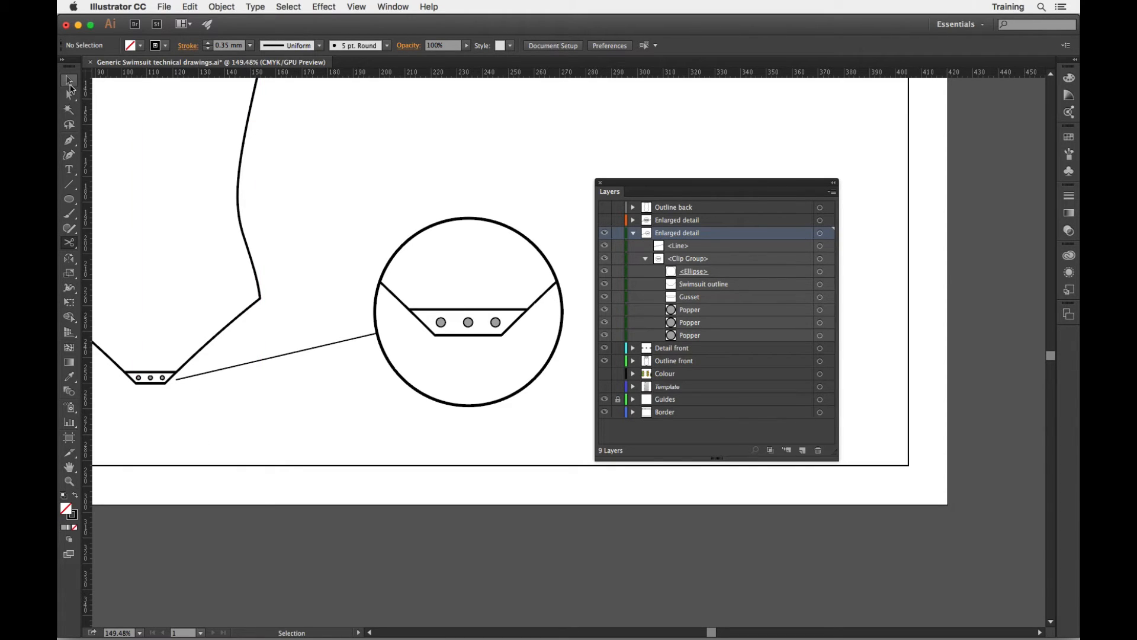
click(184, 378)
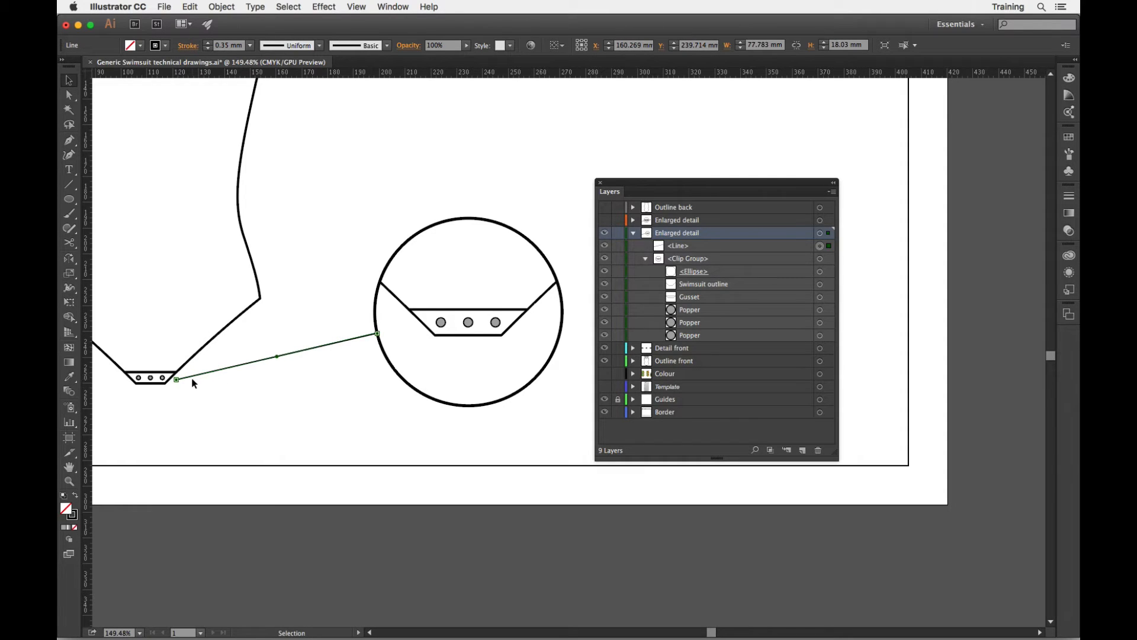
click(188, 46)
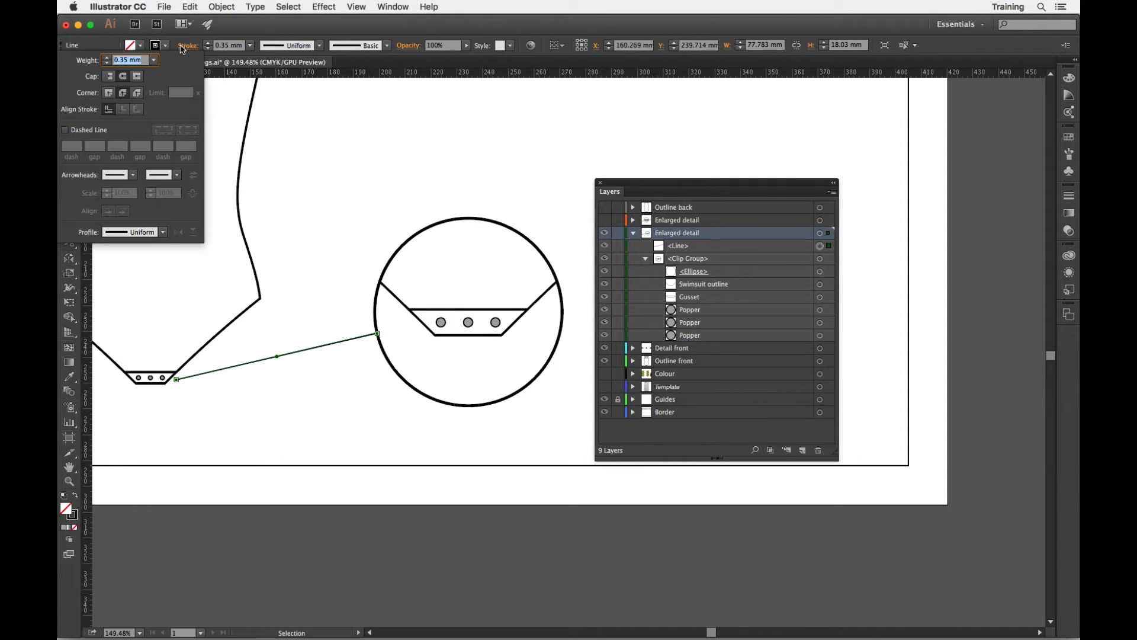
click(133, 175)
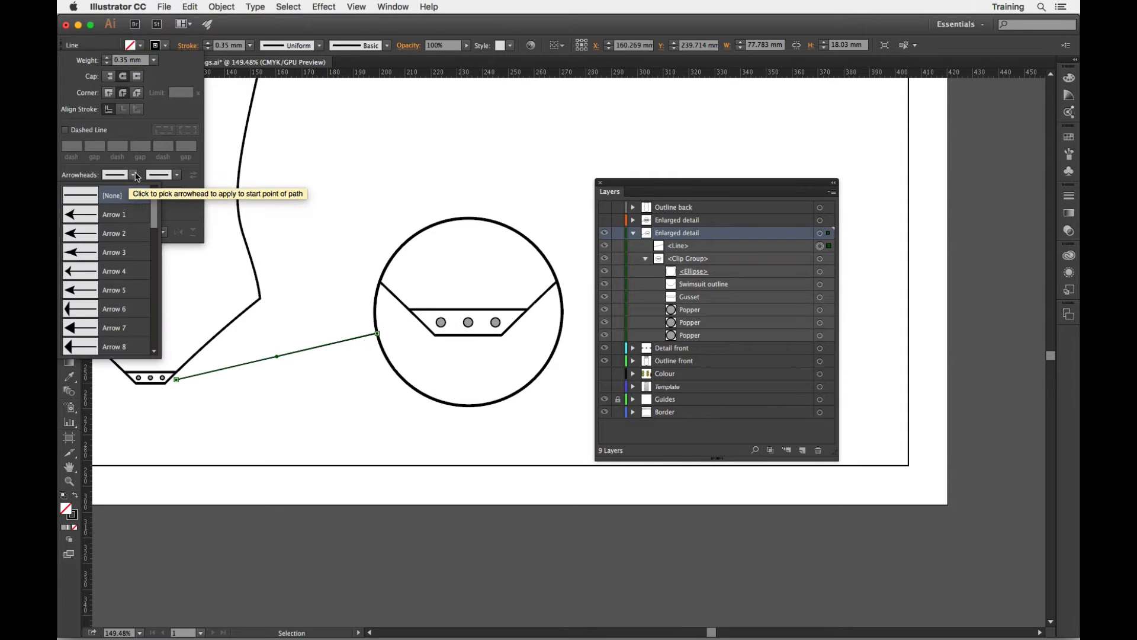
scroll(157, 222, down, 3)
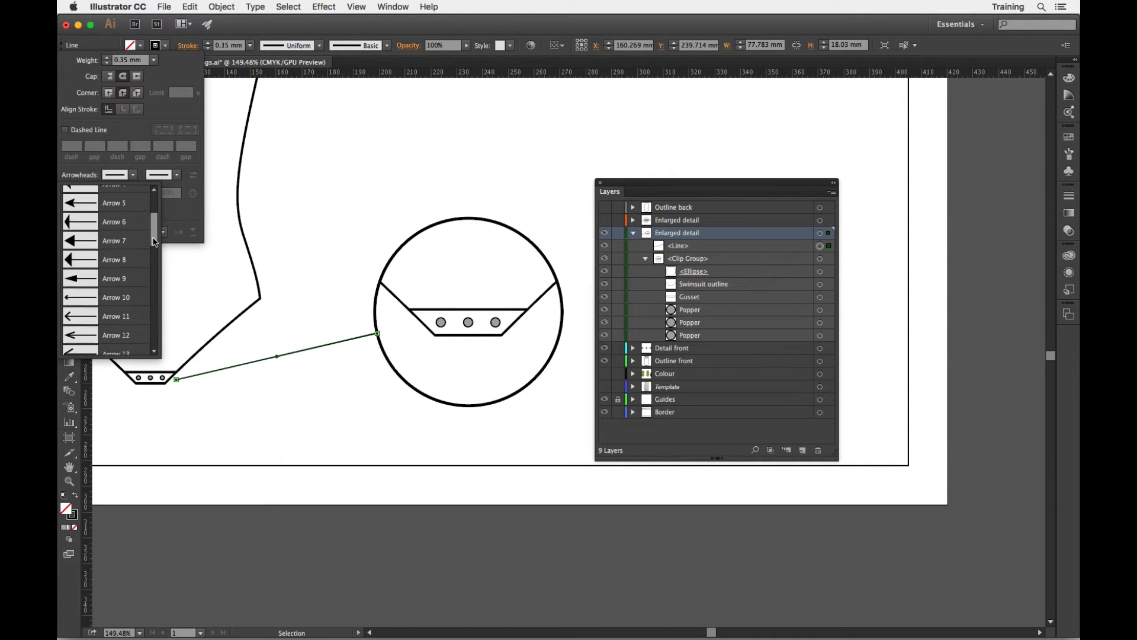
click(84, 265)
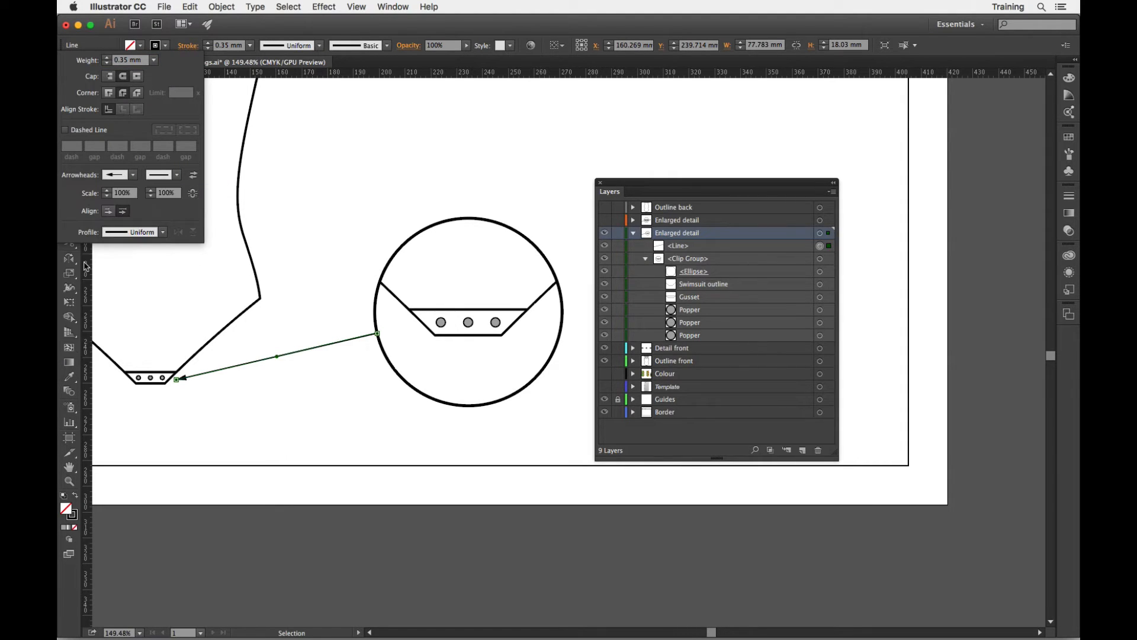
Link the start and end arrowhead scales and reduce the size of the leader line's arrowhead
click(193, 194)
click(107, 196)
click(107, 195)
click(301, 423)
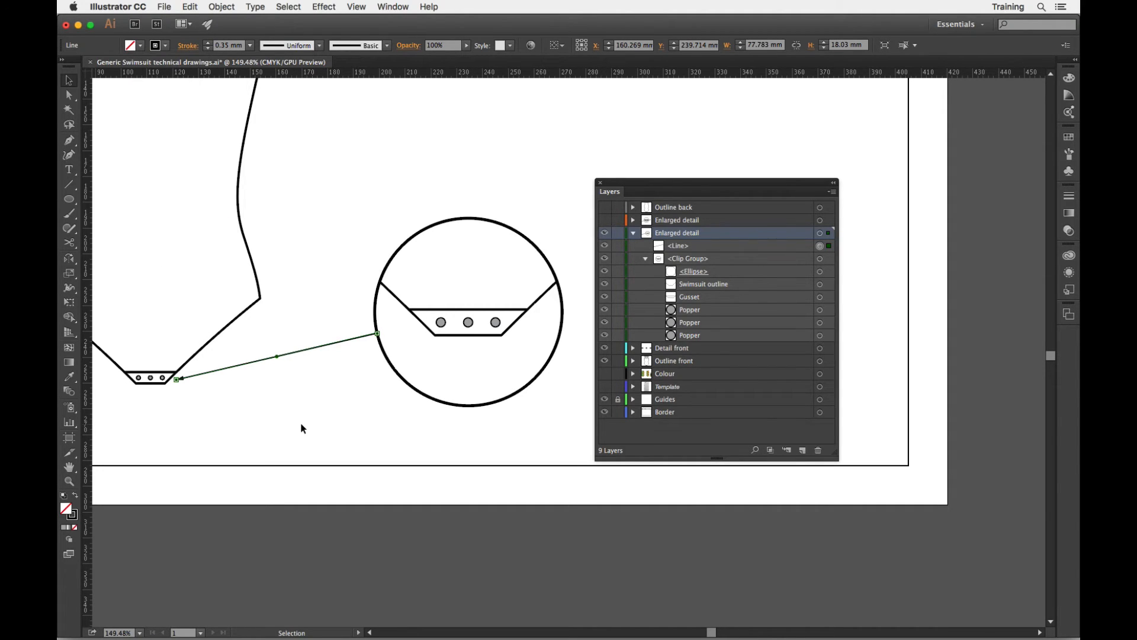
click(300, 422)
Reposition the leader line's arrow tip just outside the small gusset's slanted edge, level with the poppers
key(z)
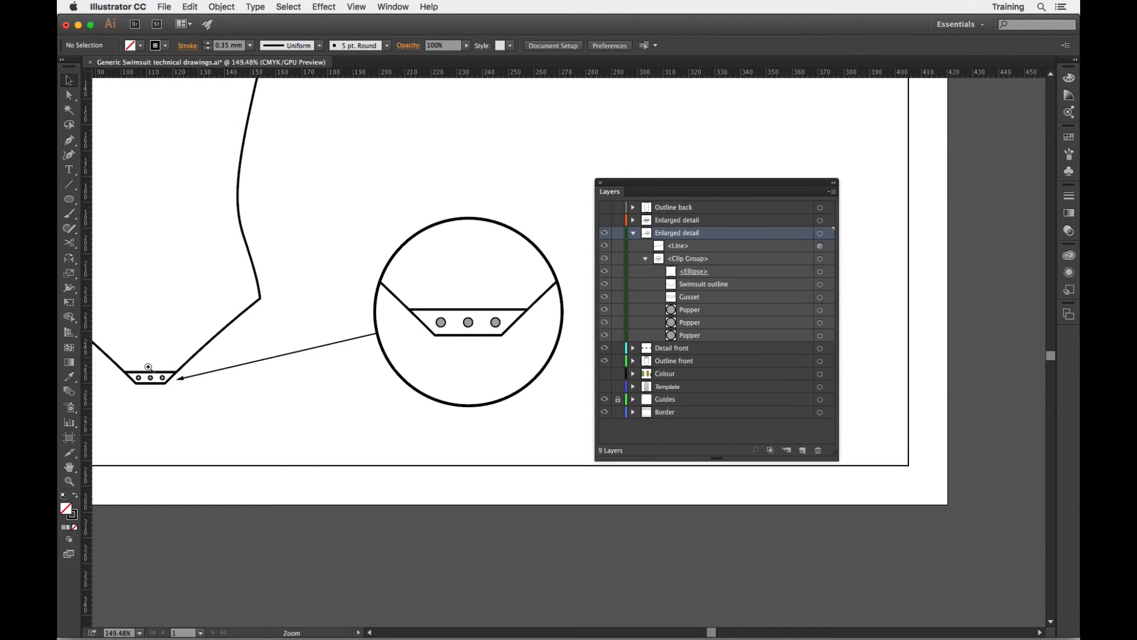
drag(141, 363, 353, 475)
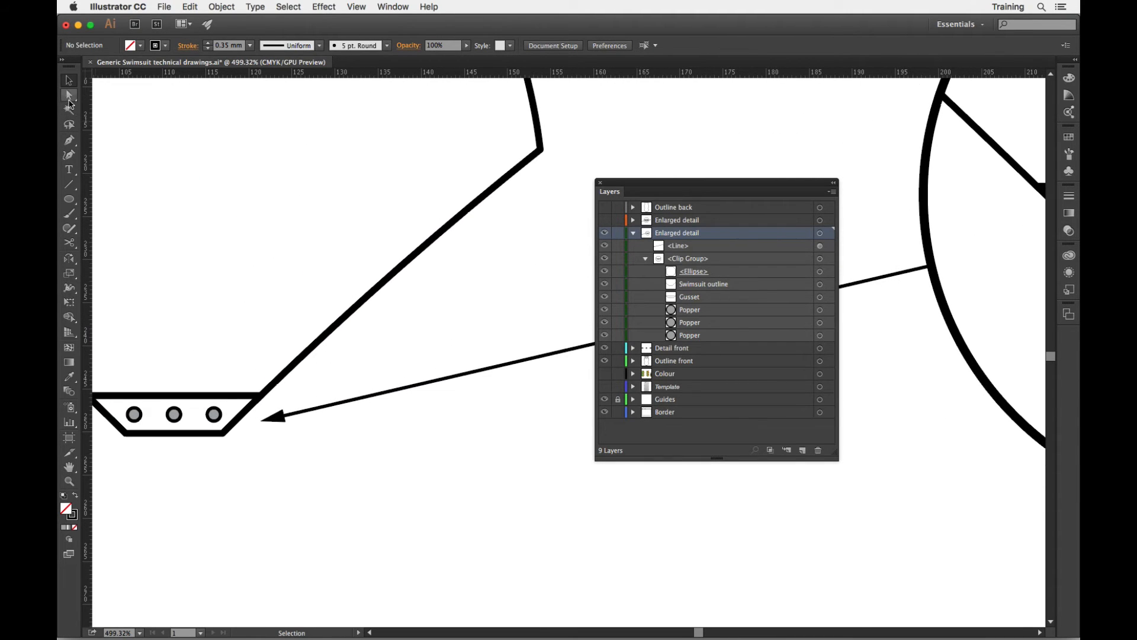
click(70, 98)
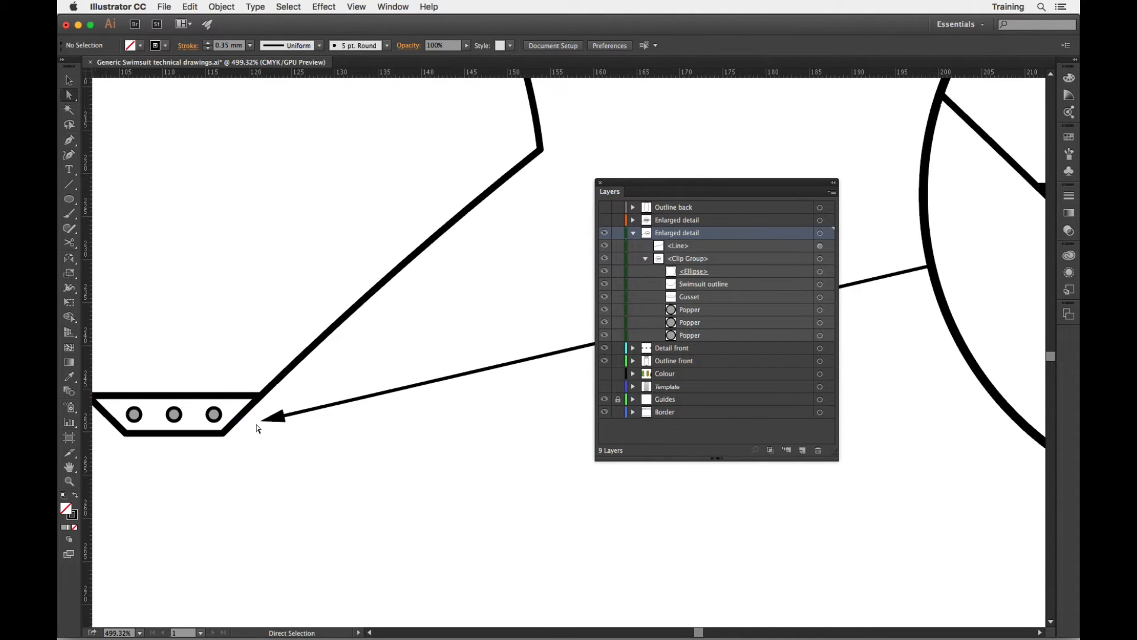
drag(264, 423, 233, 416)
drag(230, 417, 265, 412)
click(426, 552)
key(super+minus)
key(super+minus)
key(super+minus)
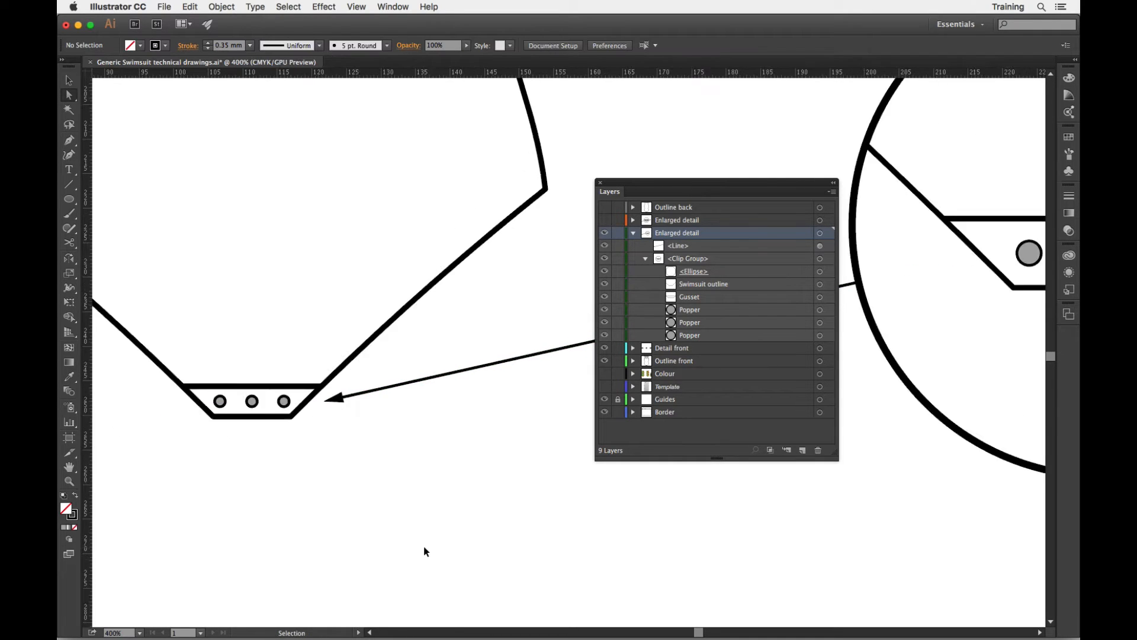
Round the two lower corners of the gusset in the enlarged detail slightly and equally
drag(445, 424, 189, 438)
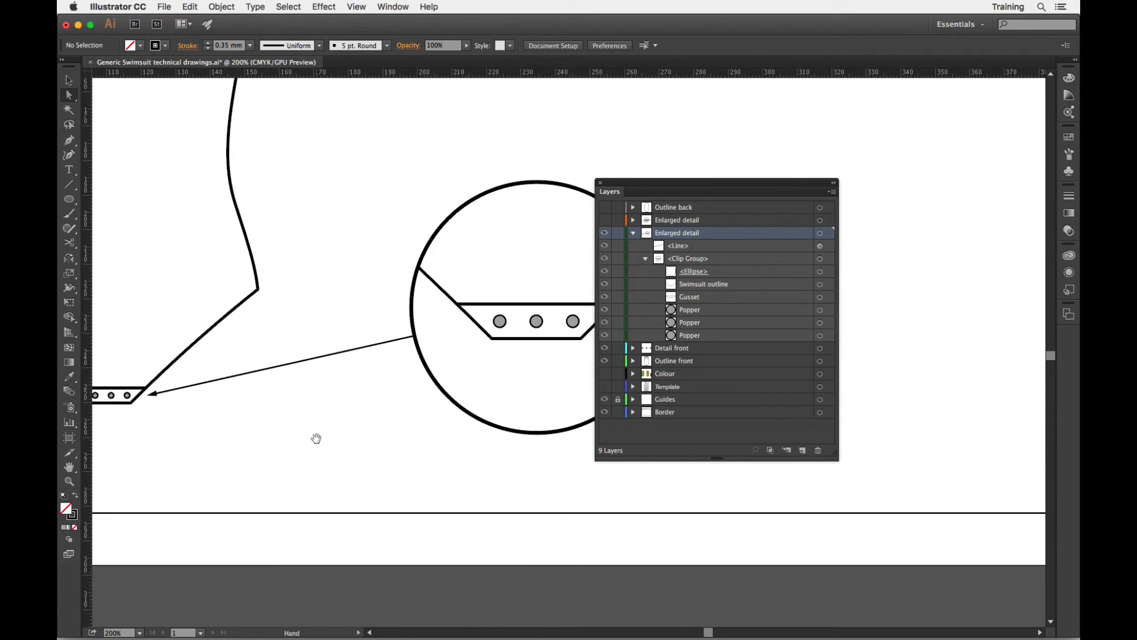
drag(314, 437, 195, 437)
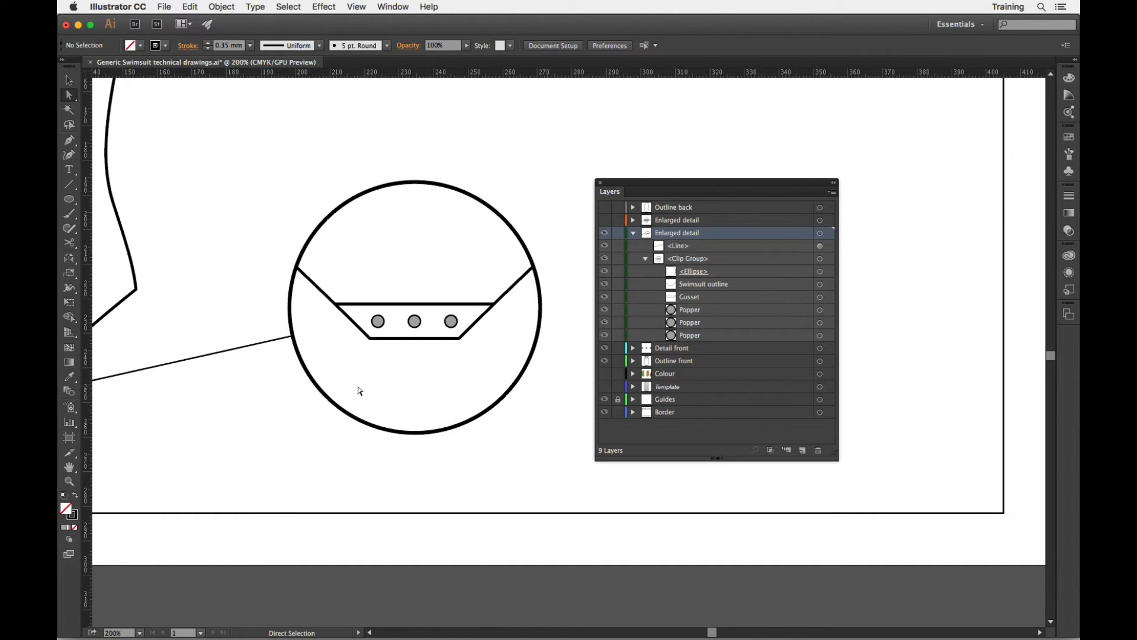
key(super+equal)
key(super+equal)
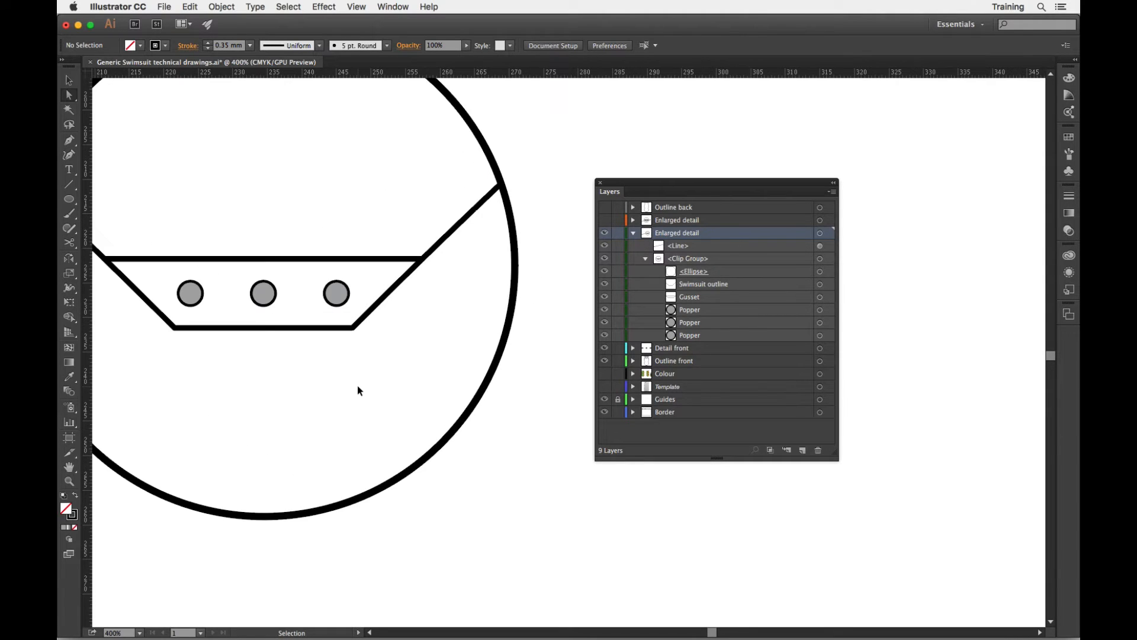
scroll(360, 391, left, 3)
scroll(360, 391, up, 2)
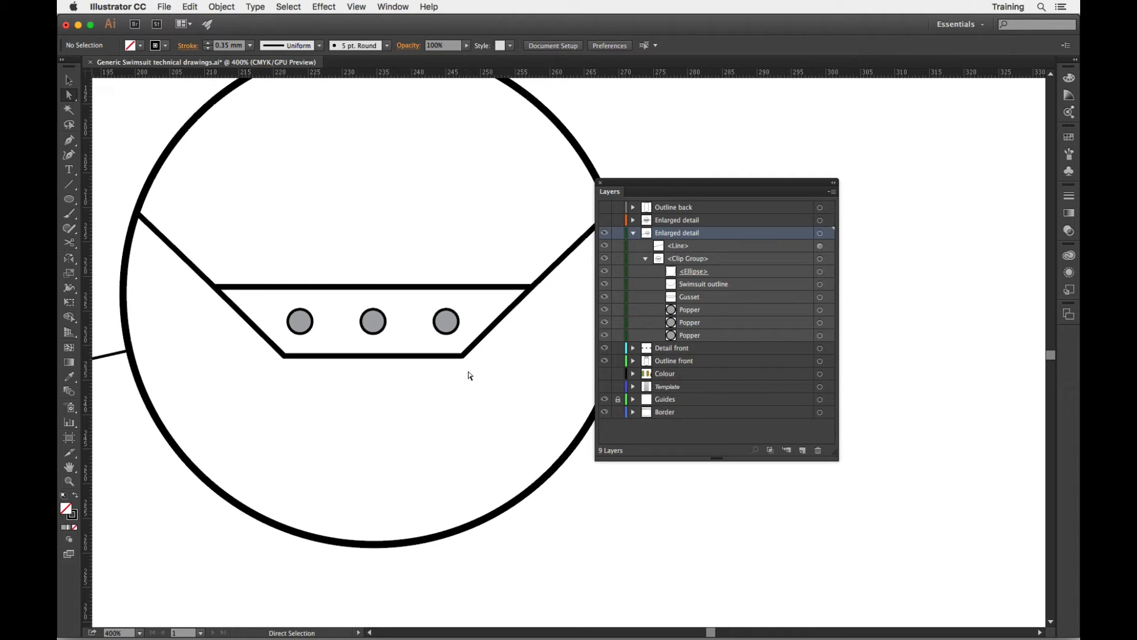
click(334, 356)
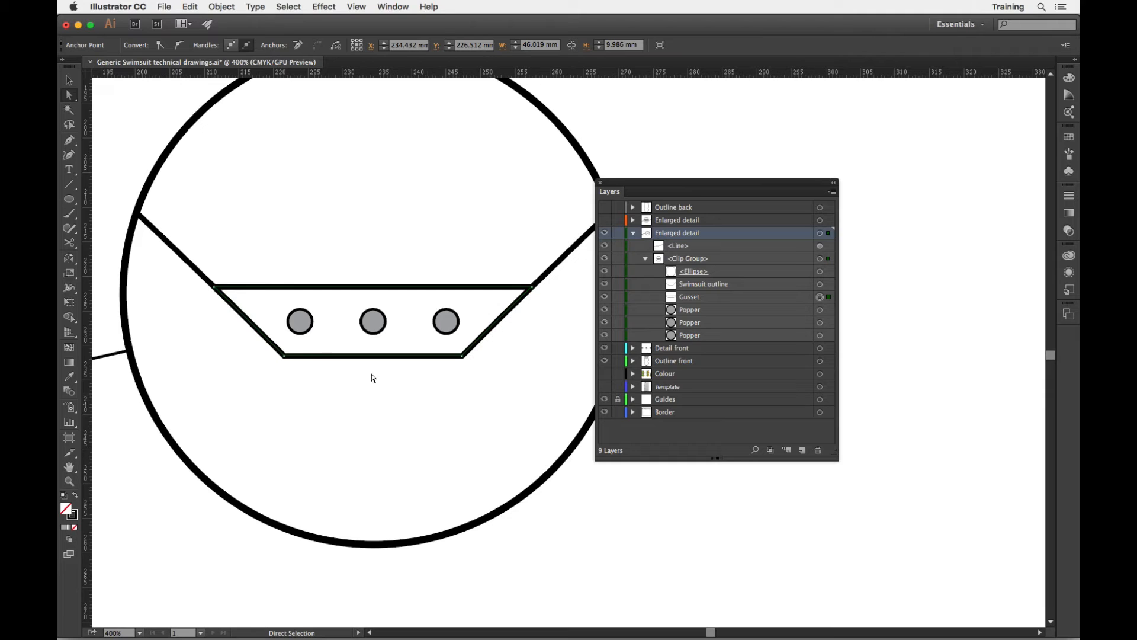
drag(285, 358, 285, 359)
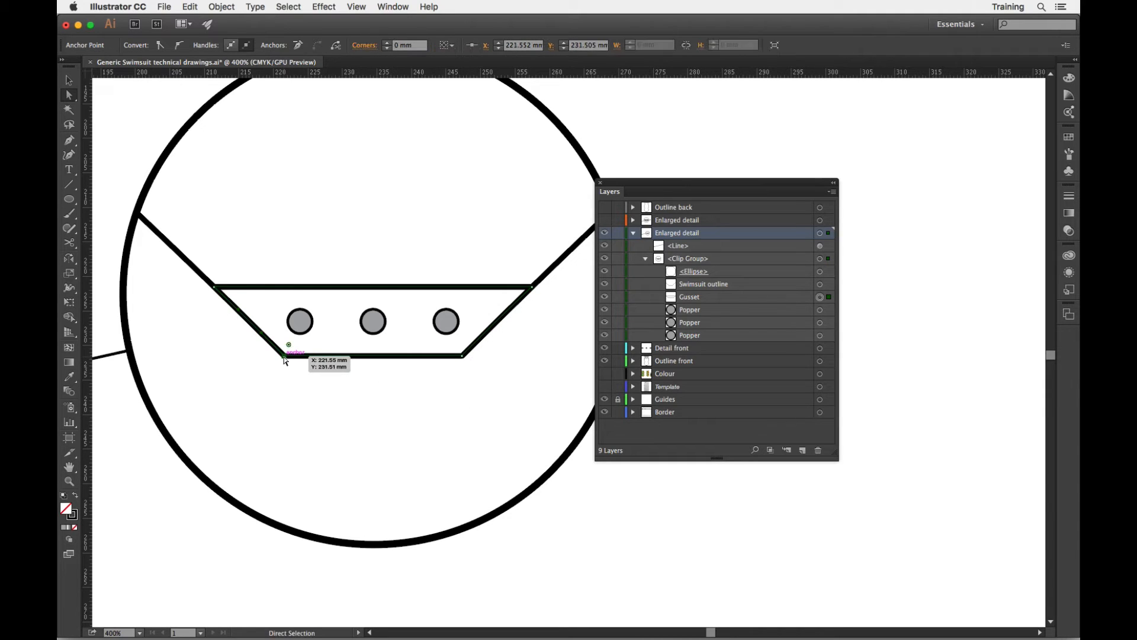
shift+click(462, 356)
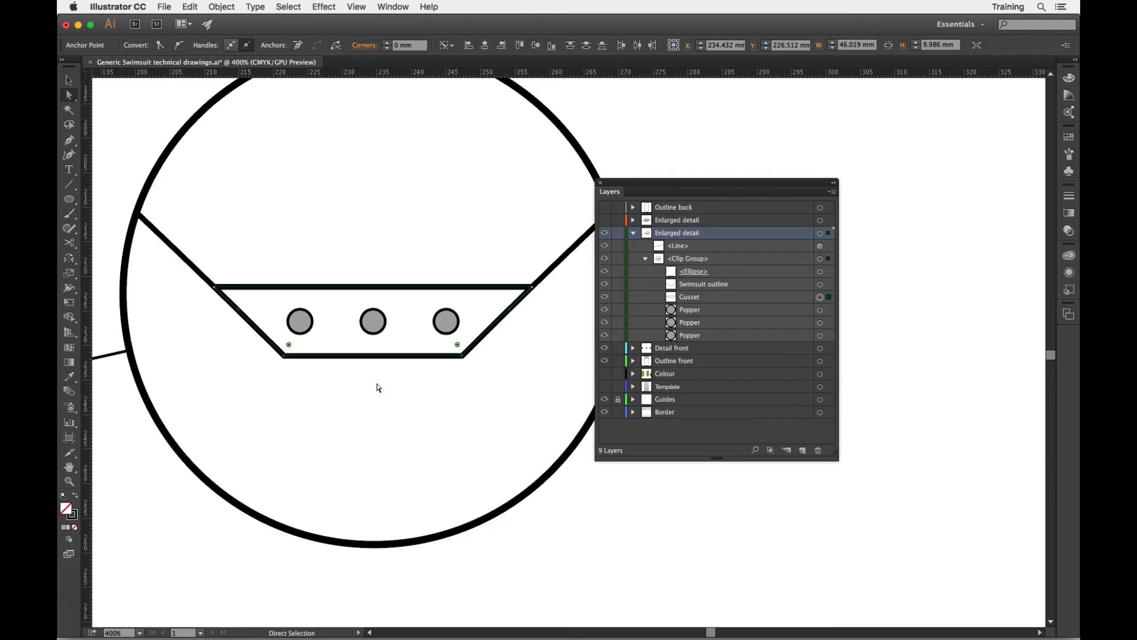
key(super+equal)
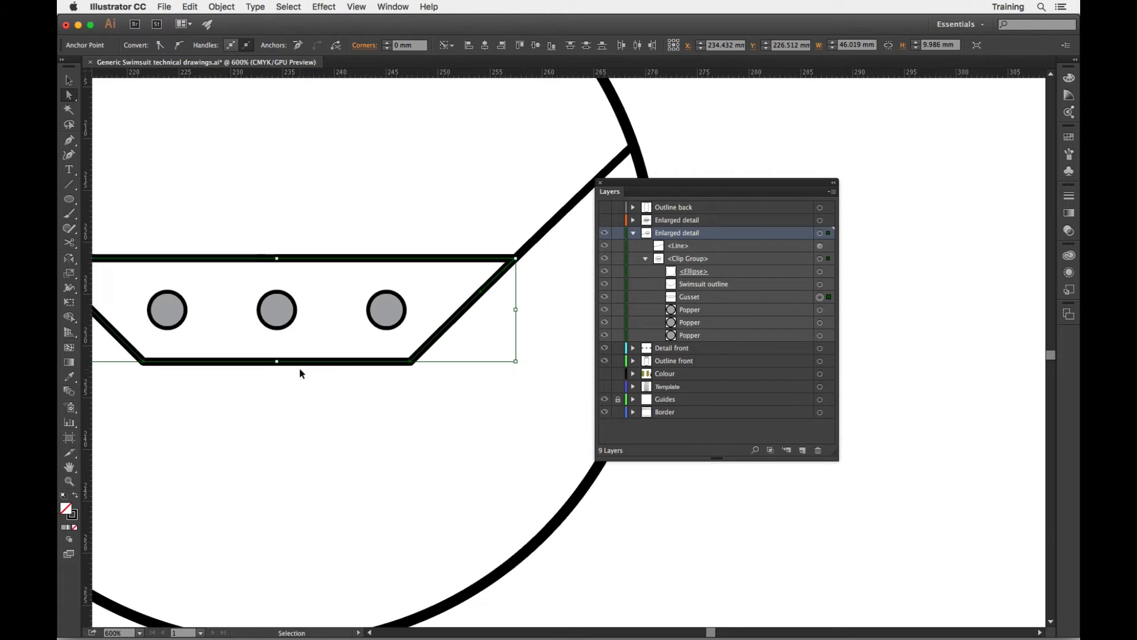
drag(286, 398, 398, 422)
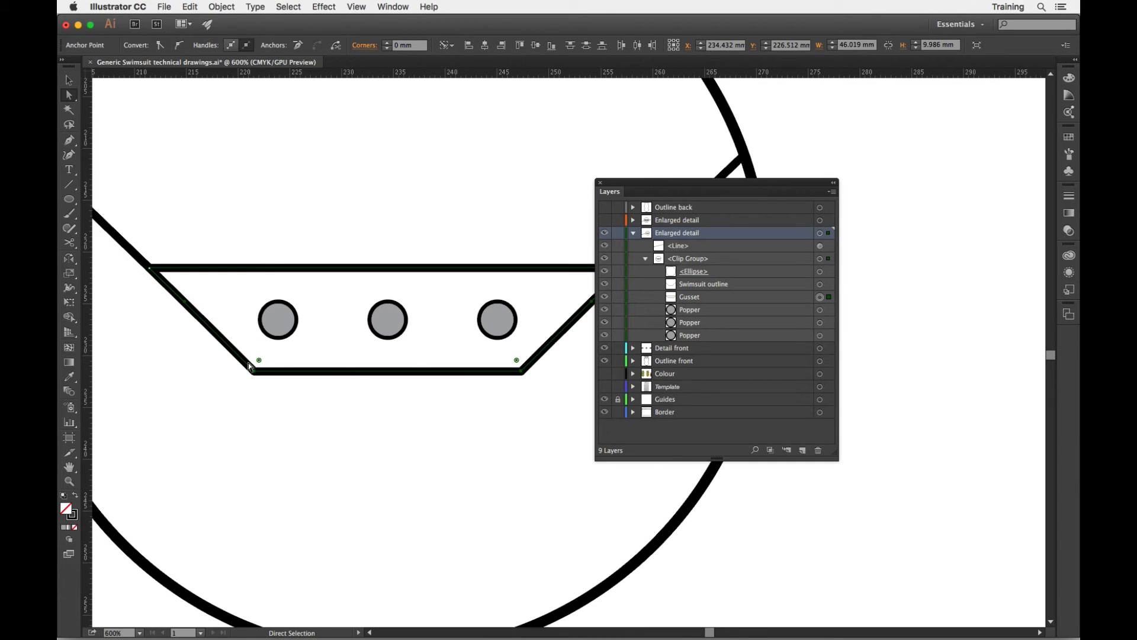
drag(259, 361, 265, 350)
drag(264, 349, 270, 347)
click(391, 425)
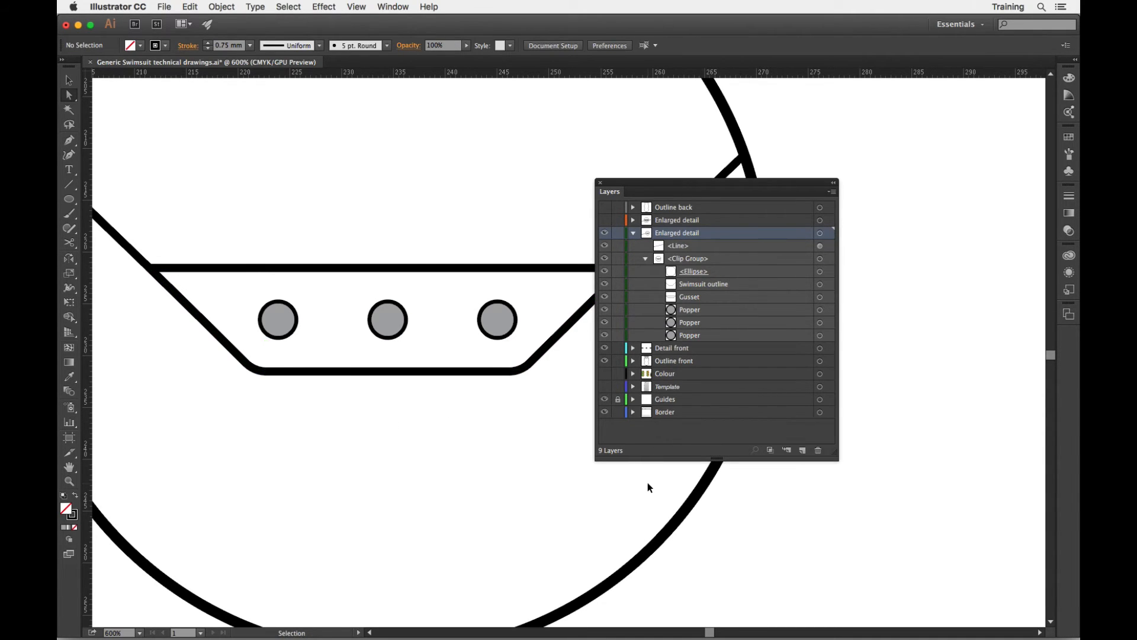
Select the whole enlarged gusset with the Group Selection tool and offset its path by -1 mm with Miter joins and a miter limit of 4
key(super+minus)
scroll(597, 527, right, 5)
scroll(535, 563, up, 4)
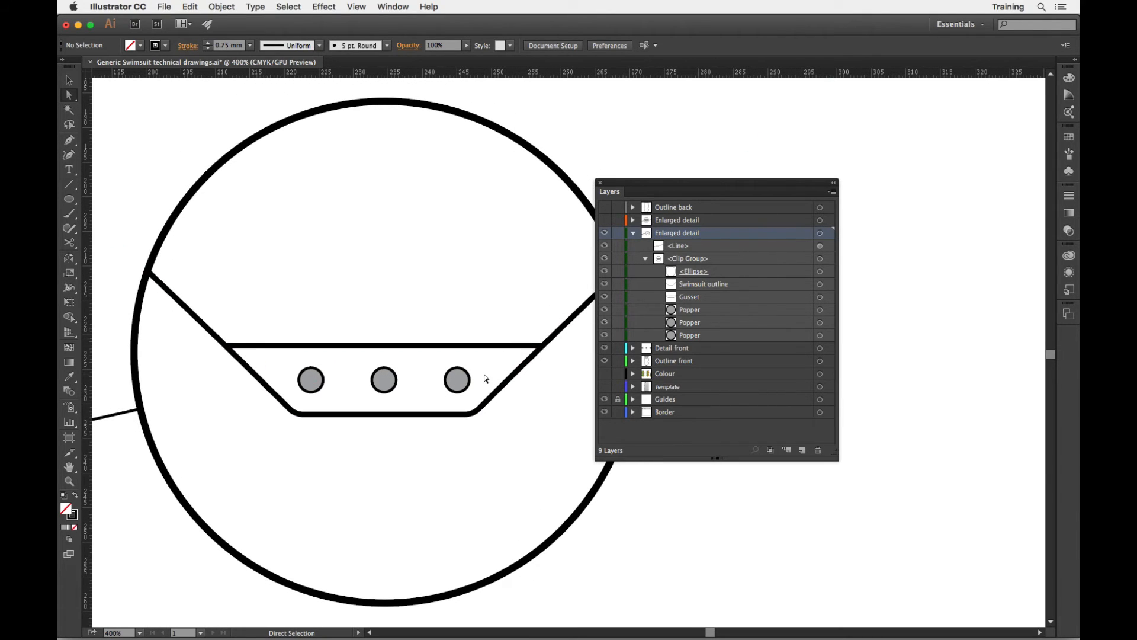
click(374, 416)
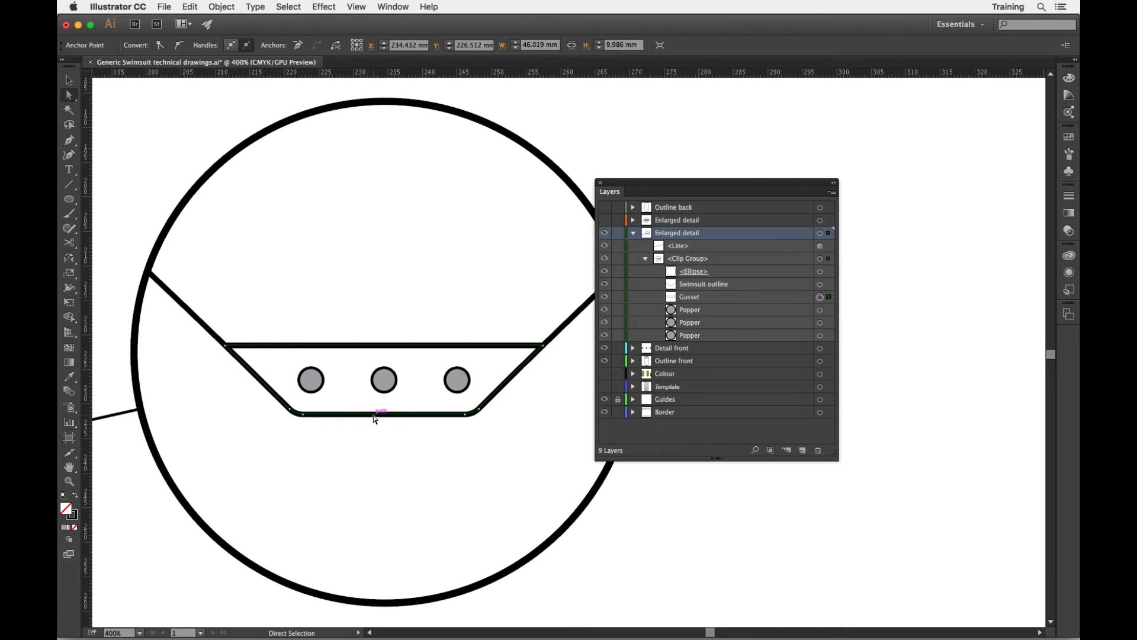
click(130, 116)
click(70, 96)
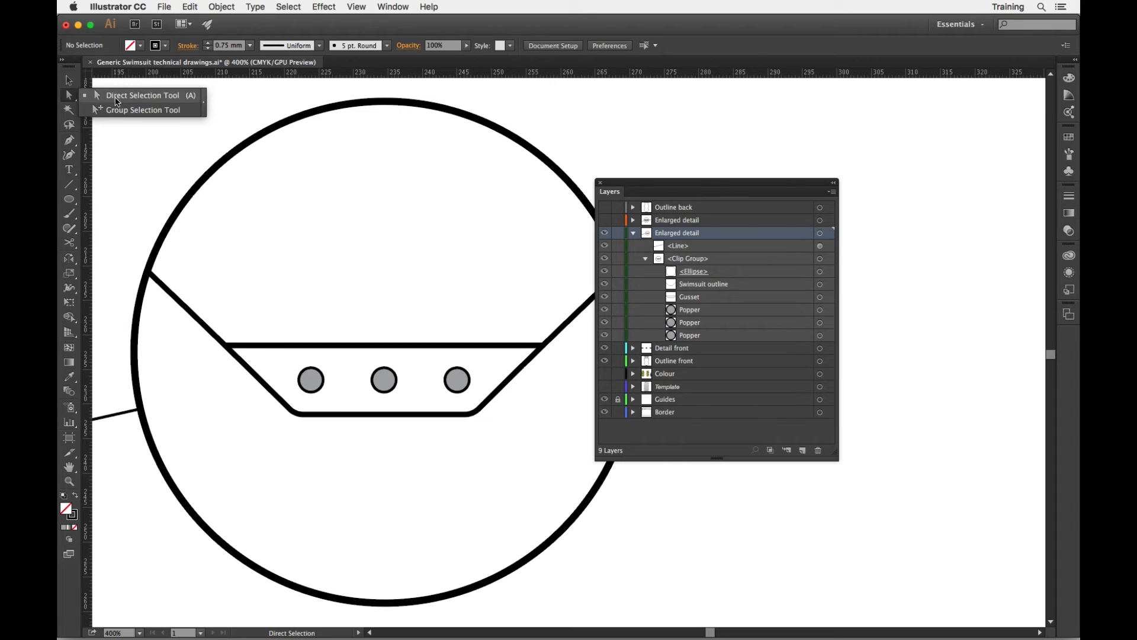
click(135, 115)
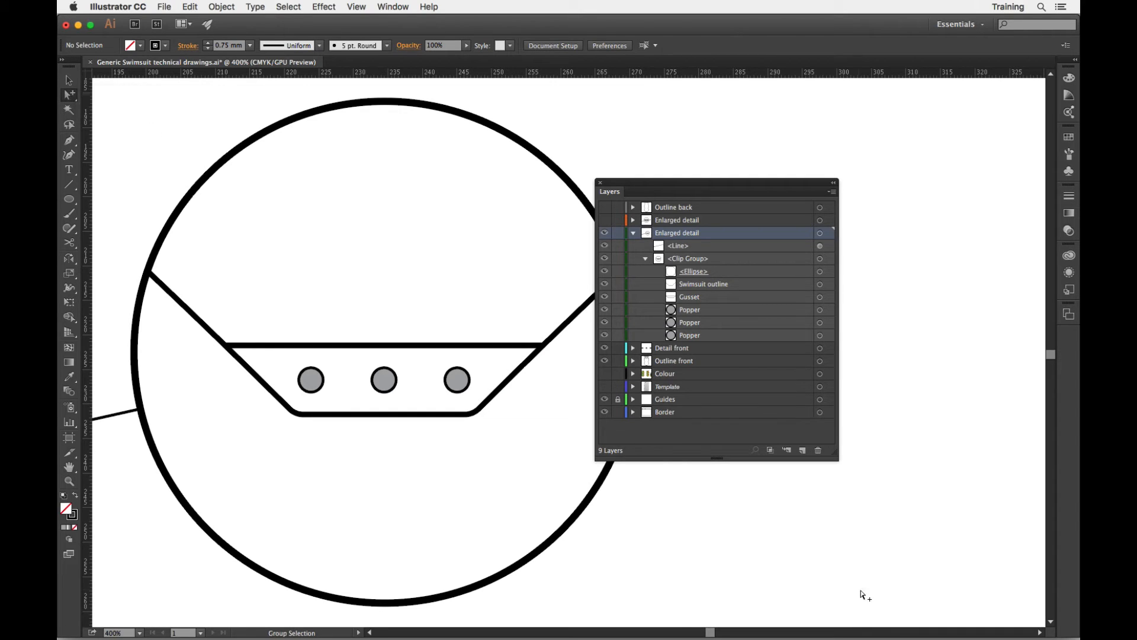
click(391, 417)
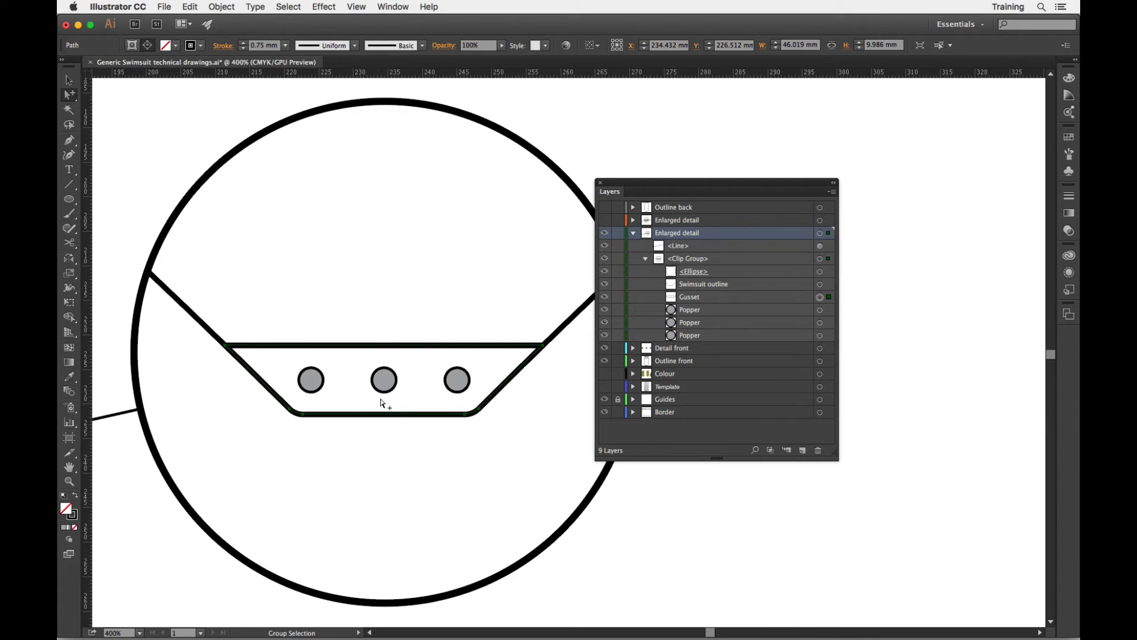
click(221, 7)
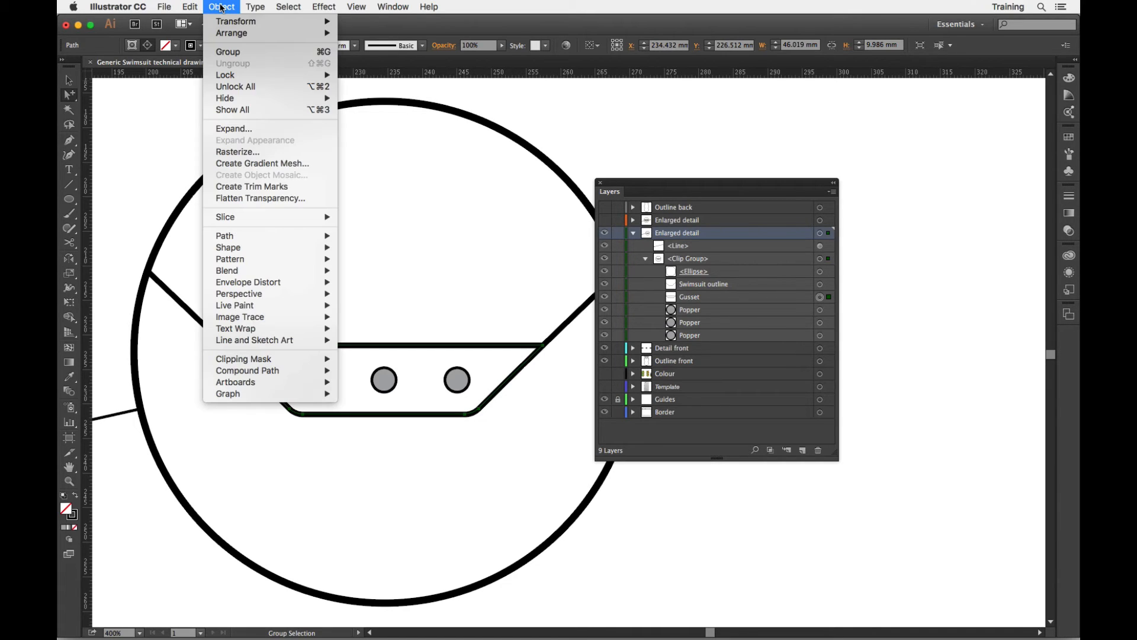
mouse_move(250, 235)
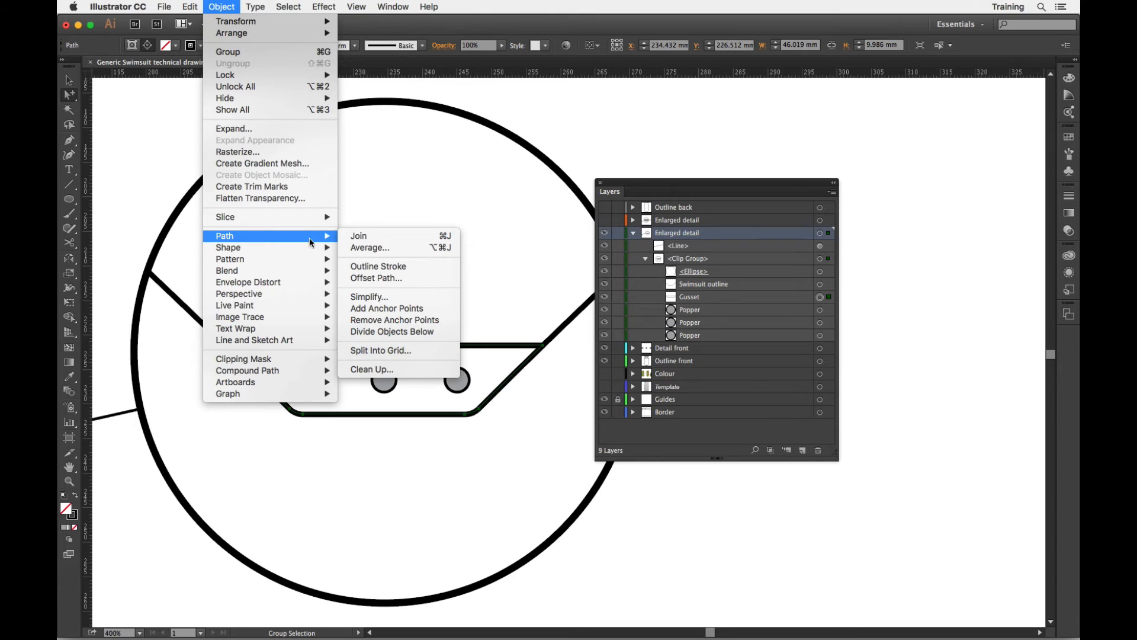
click(396, 280)
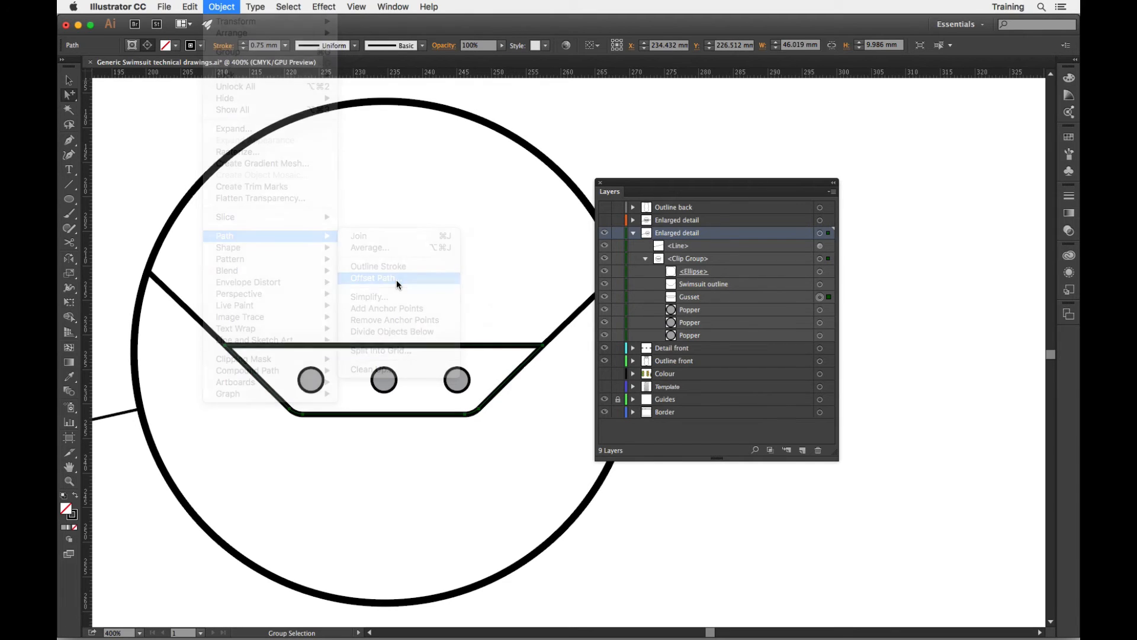
click(529, 267)
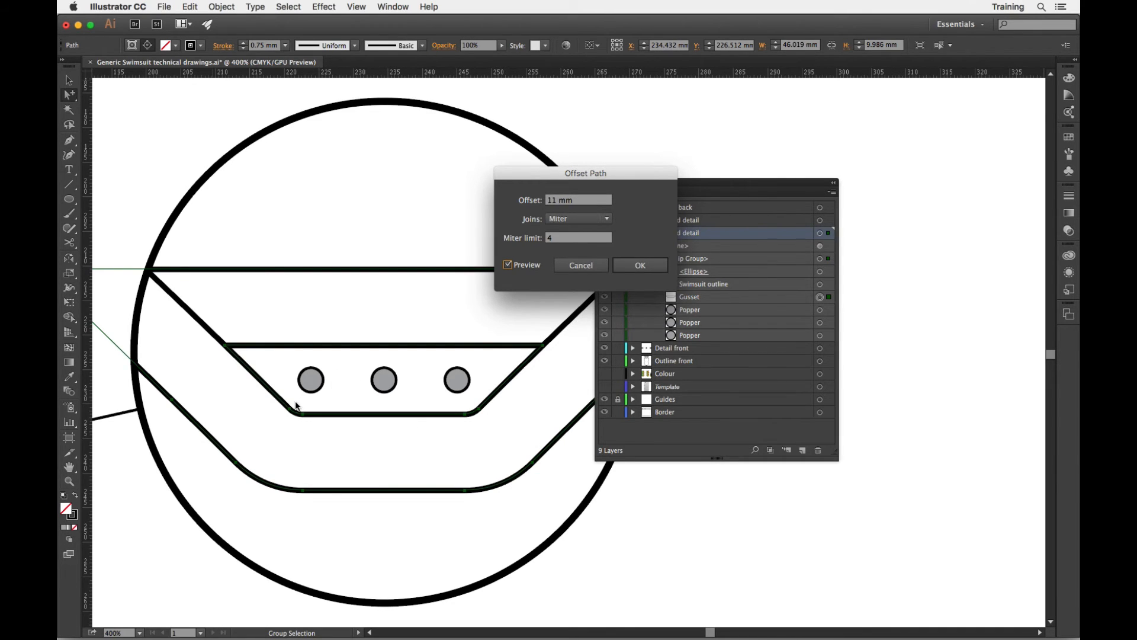
click(595, 202)
text(-1)
key(Tab)
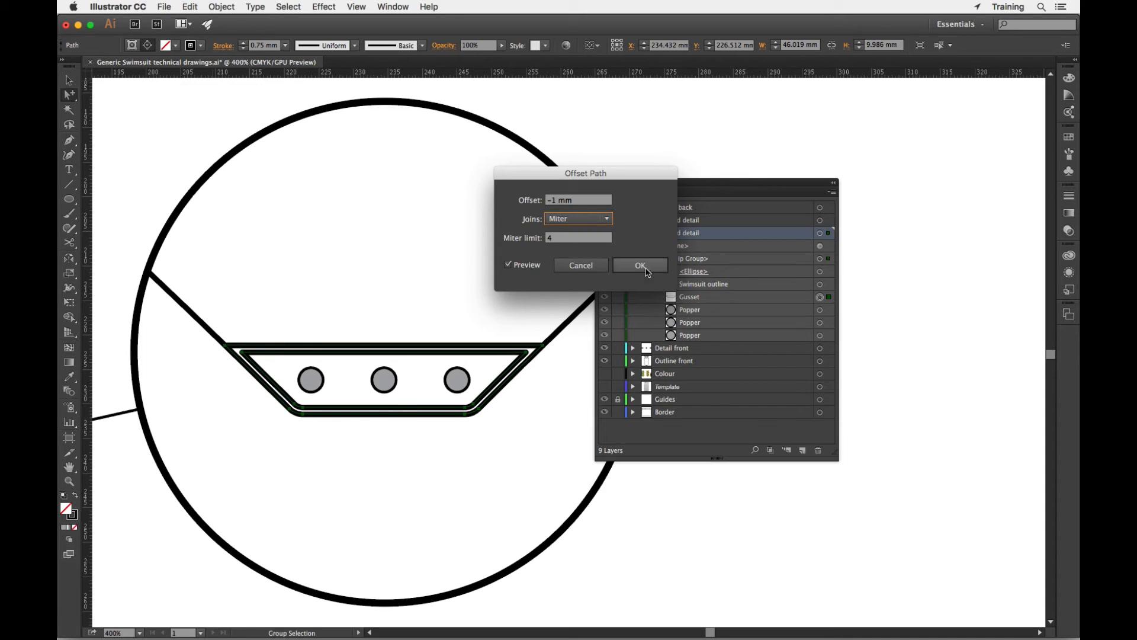
click(641, 266)
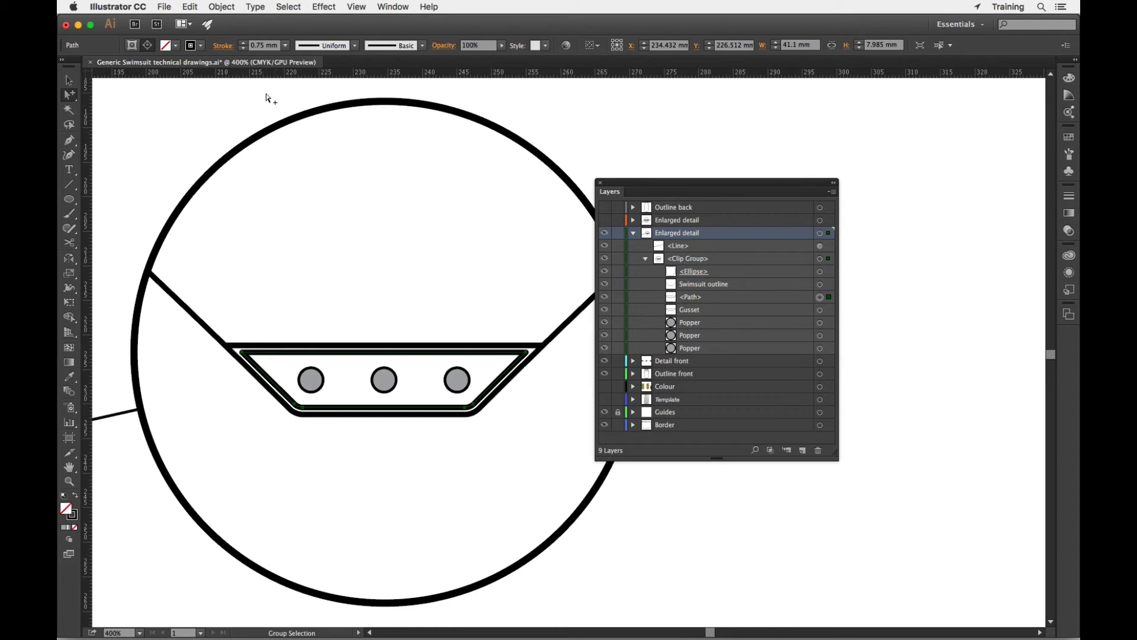
Set the stroke weight of the inner offset path to 0.35 mm
click(224, 50)
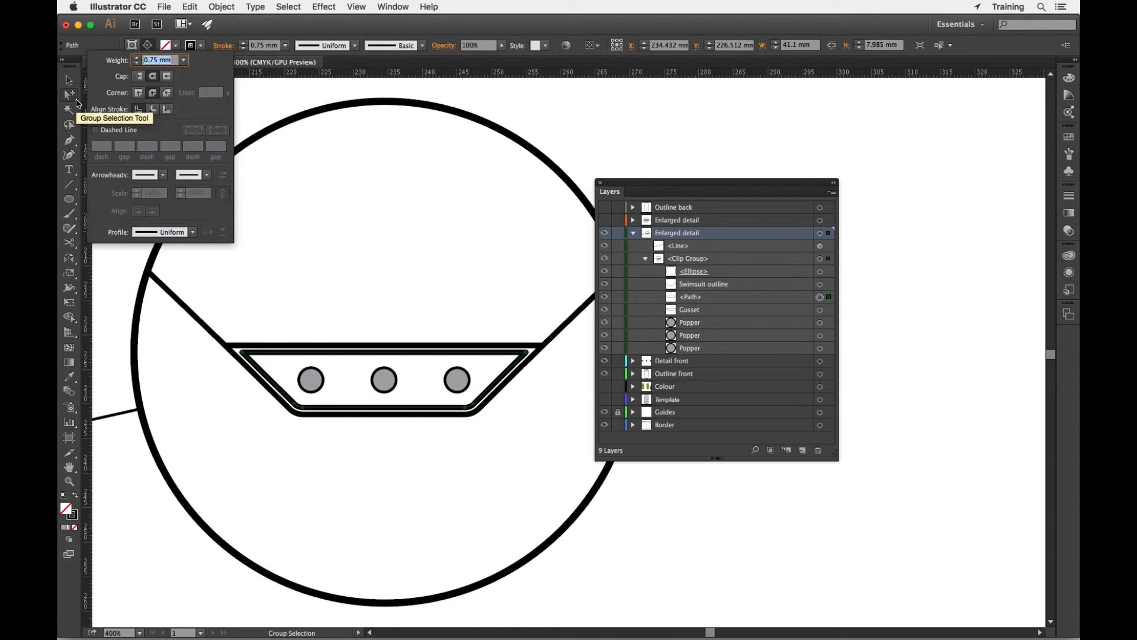
click(184, 60)
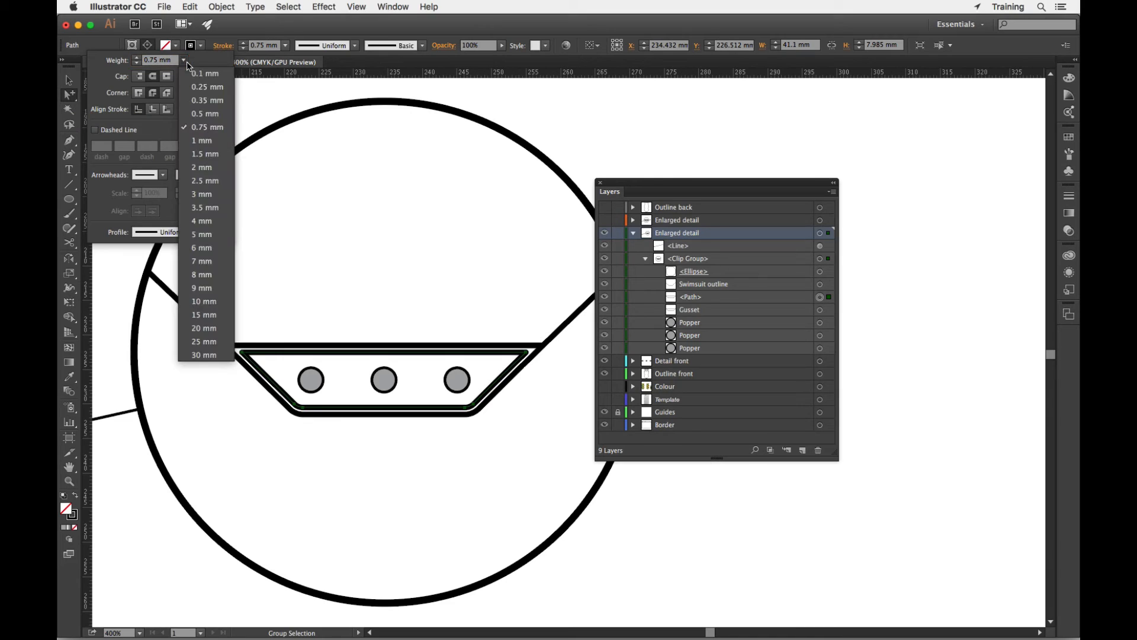
click(215, 101)
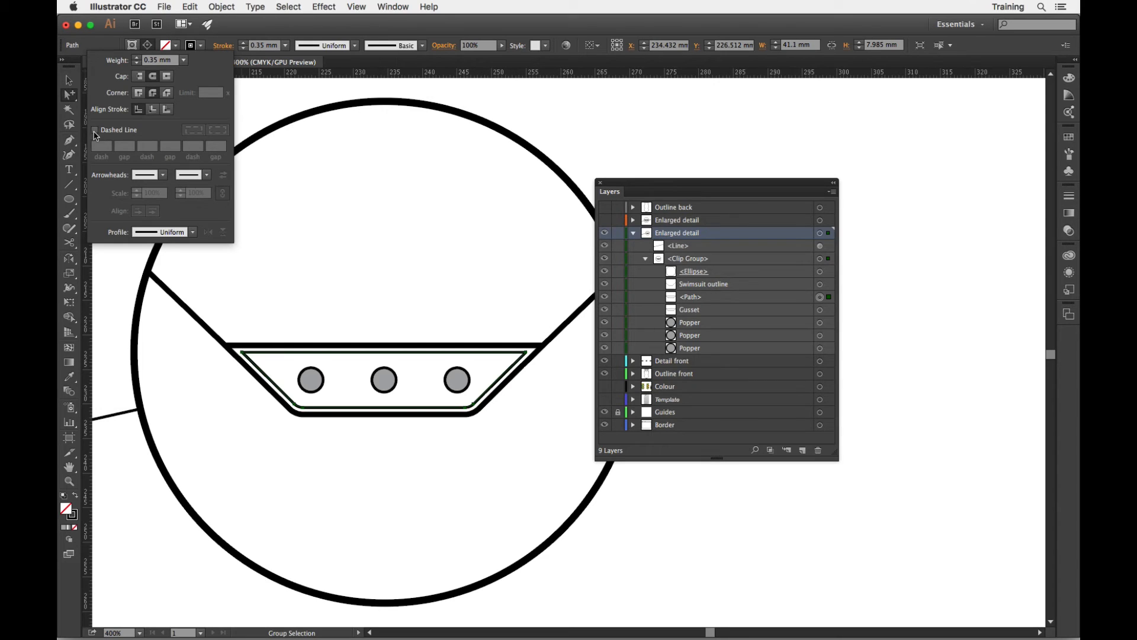
Make the gusset's inner offset path a dashed stitch line with a 2 mm dash and a 0.75 mm gap
click(95, 131)
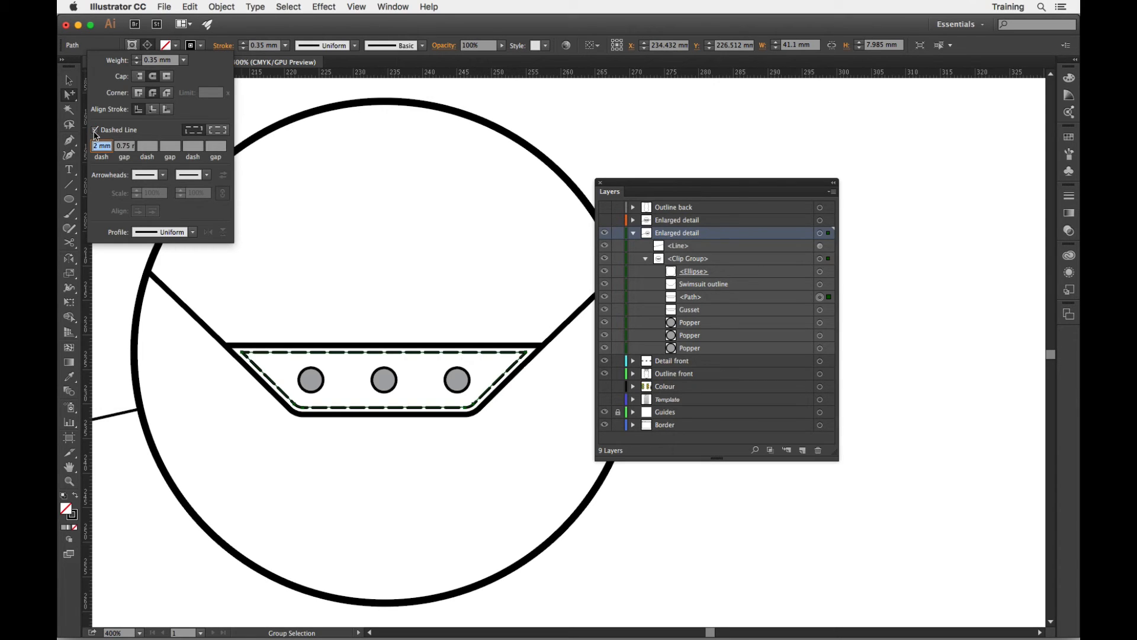
click(684, 499)
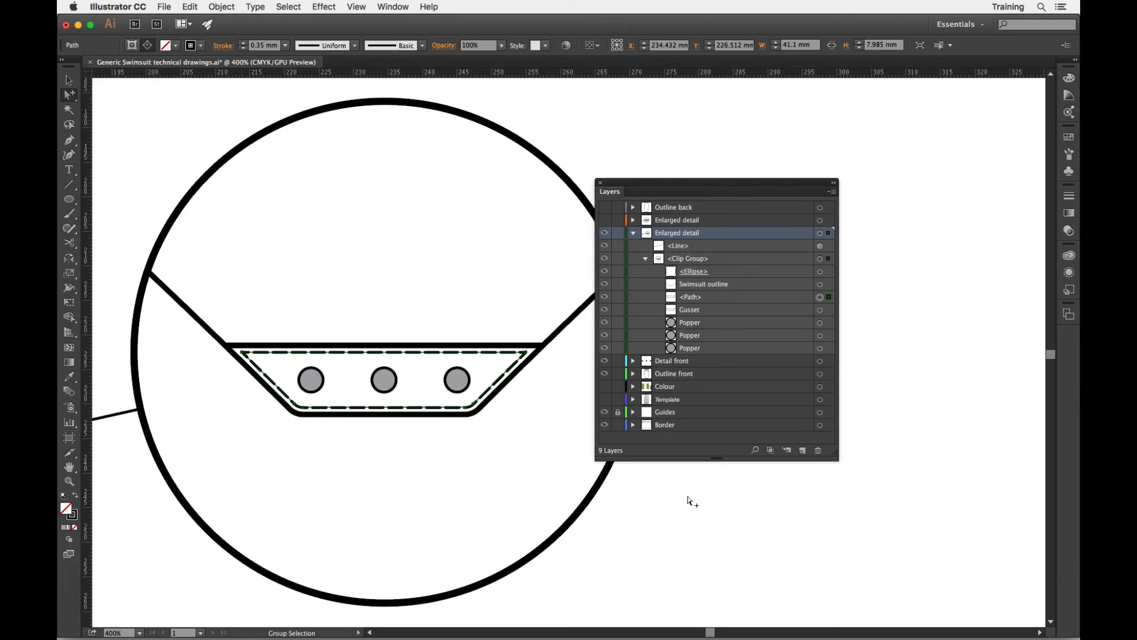
click(686, 501)
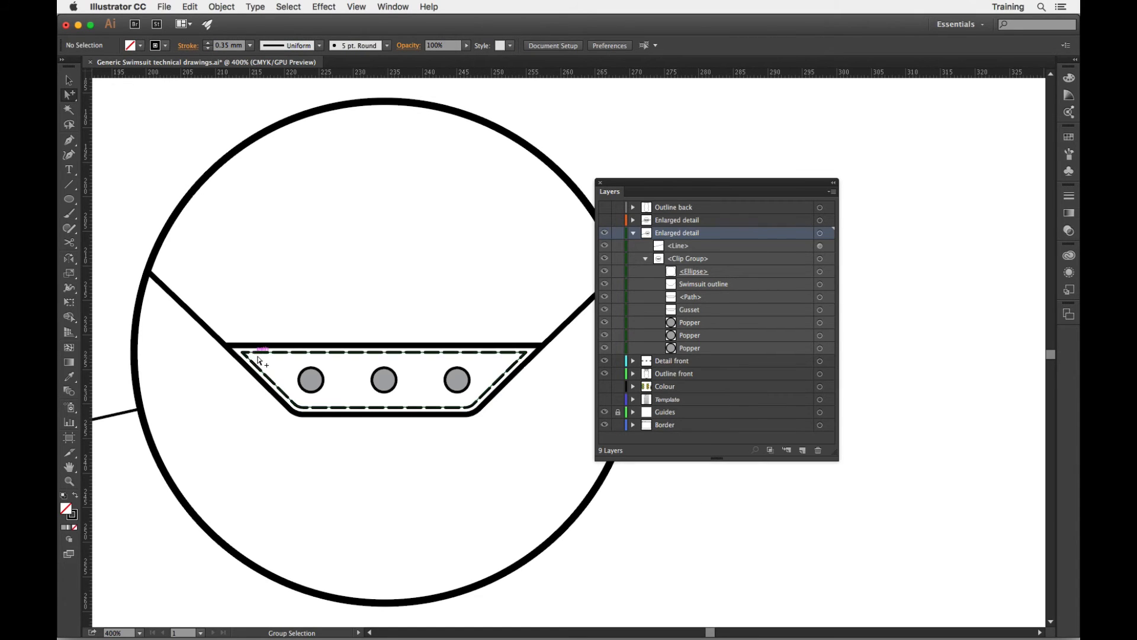
Examine the stitch line's dash settings and how the dashes meet at the gusset's corners
click(300, 355)
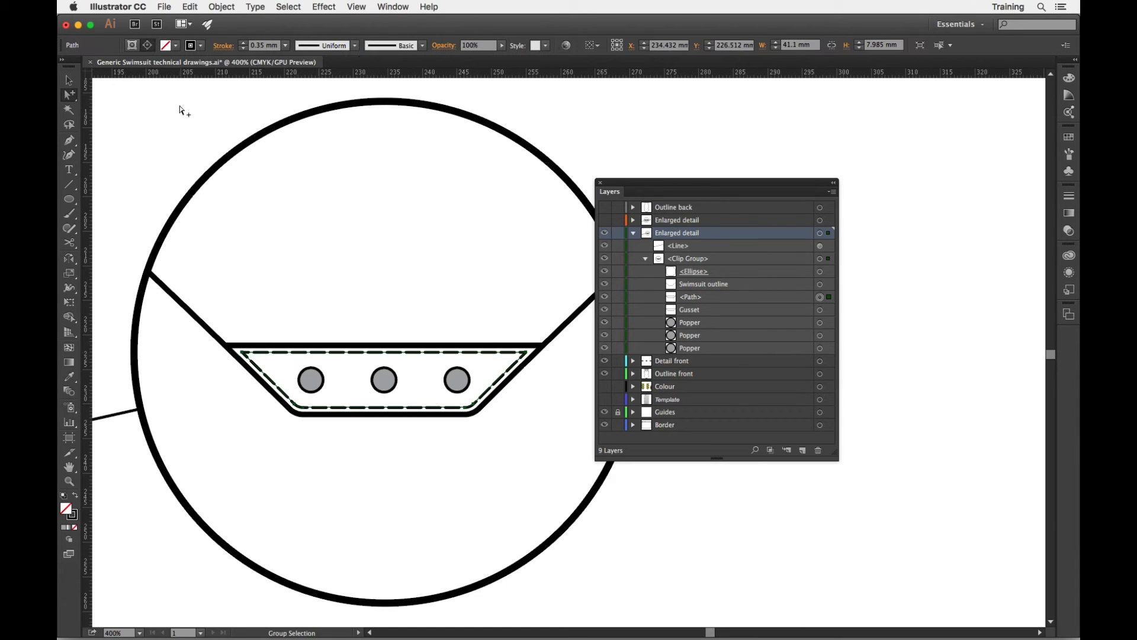
click(223, 46)
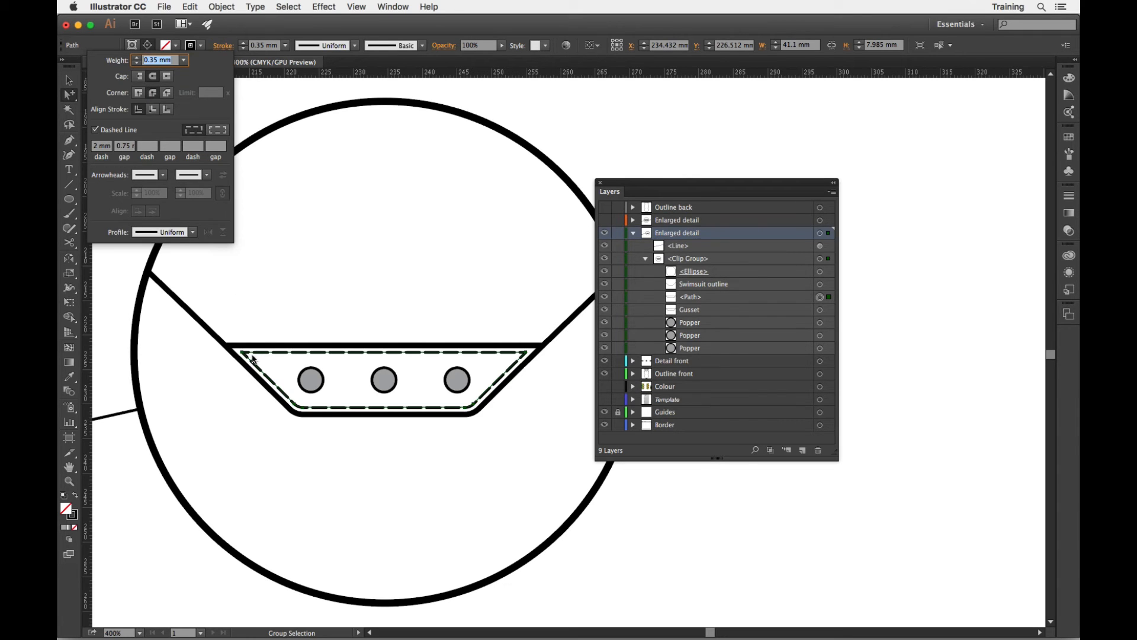
key(super+space)
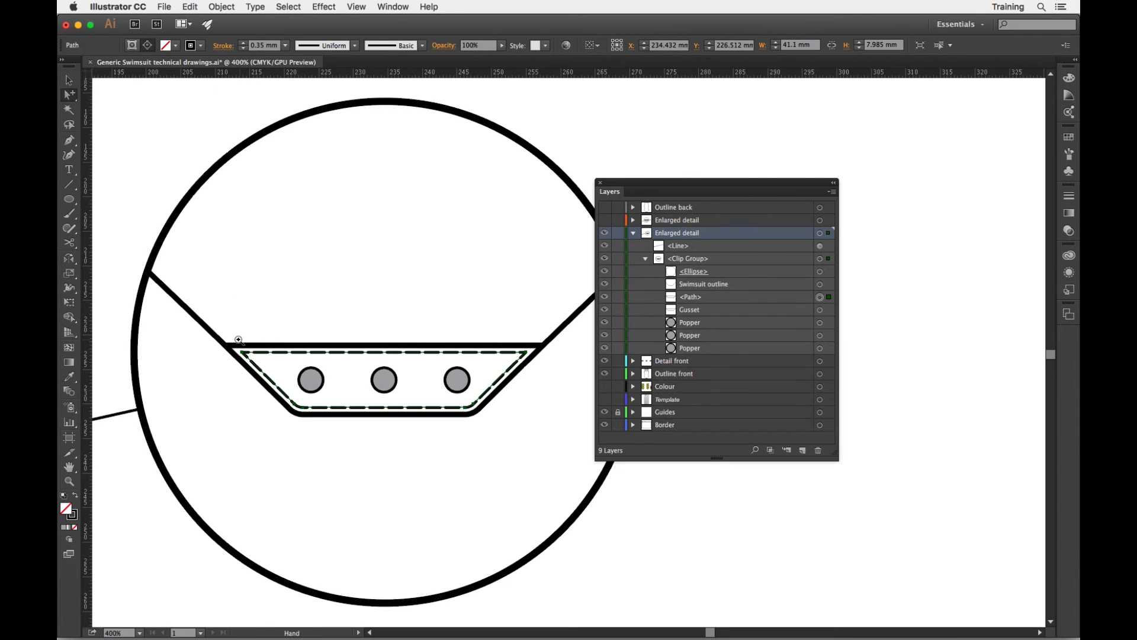
mouse_move(239, 341)
mouse_down()
mouse_move(285, 387)
mouse_move(355, 427)
mouse_move(310, 383)
mouse_up()
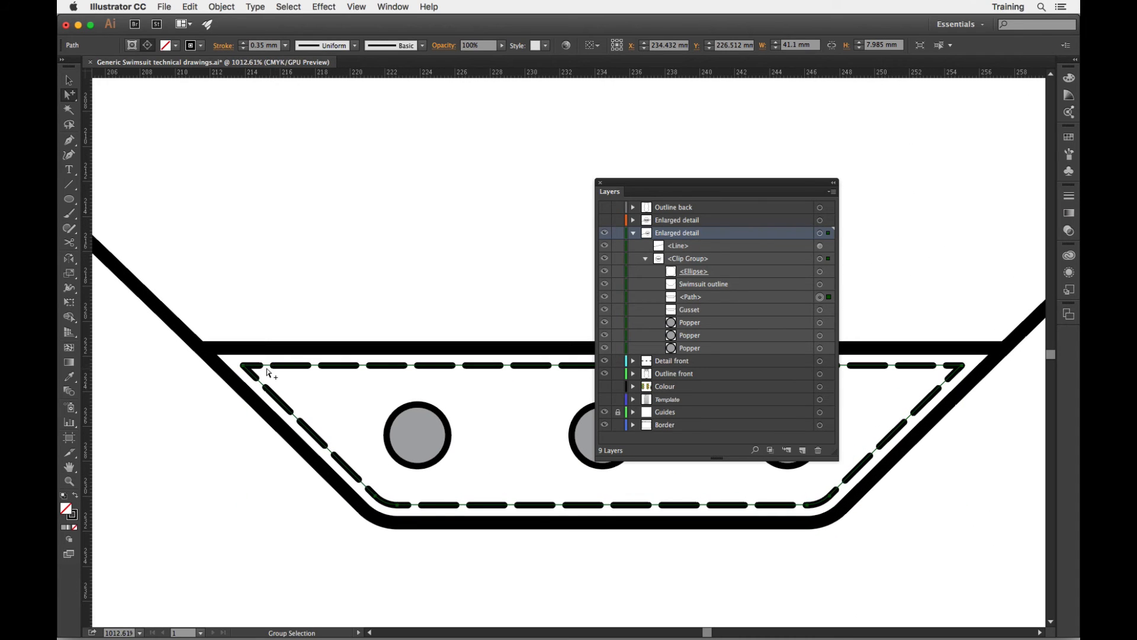
key(super+minus)
key(super+minus)
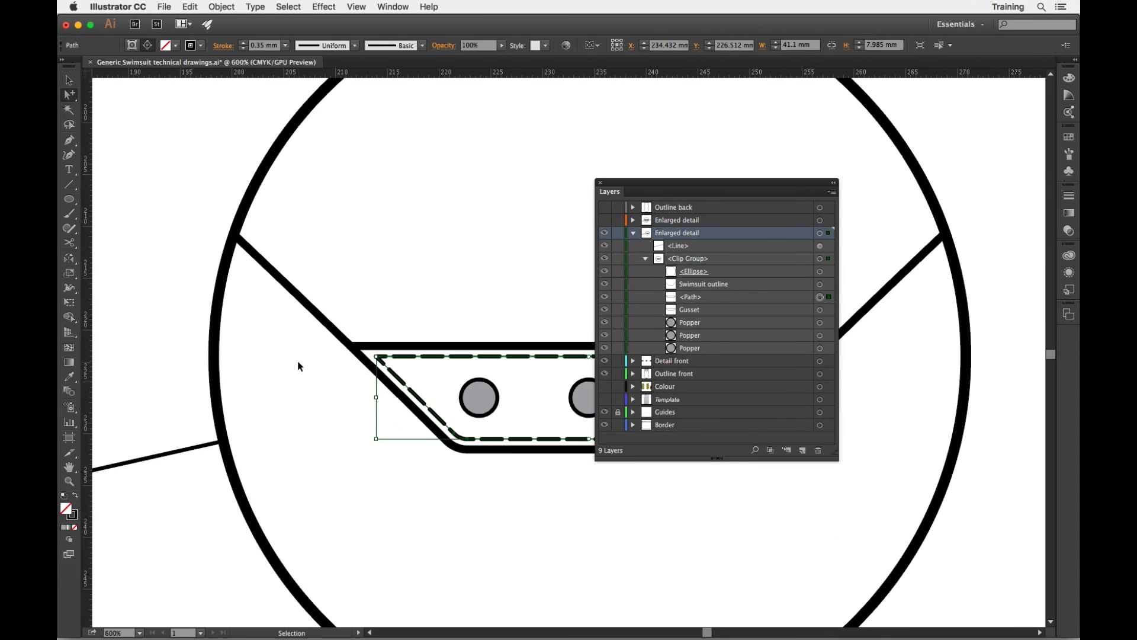
key(super+minus)
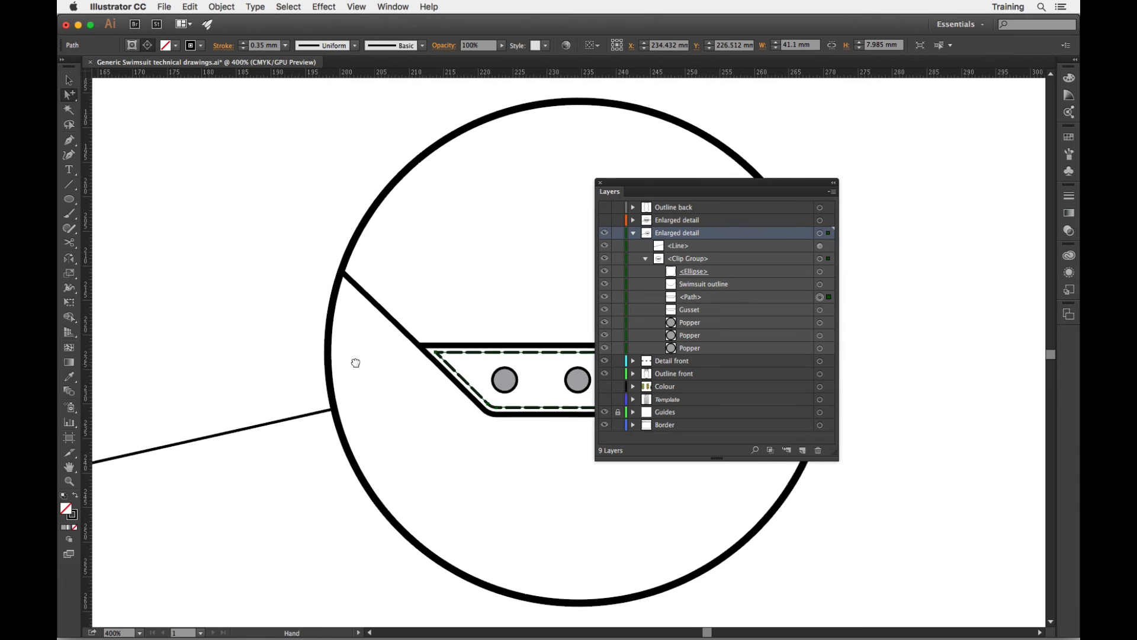
drag(353, 360, 150, 350)
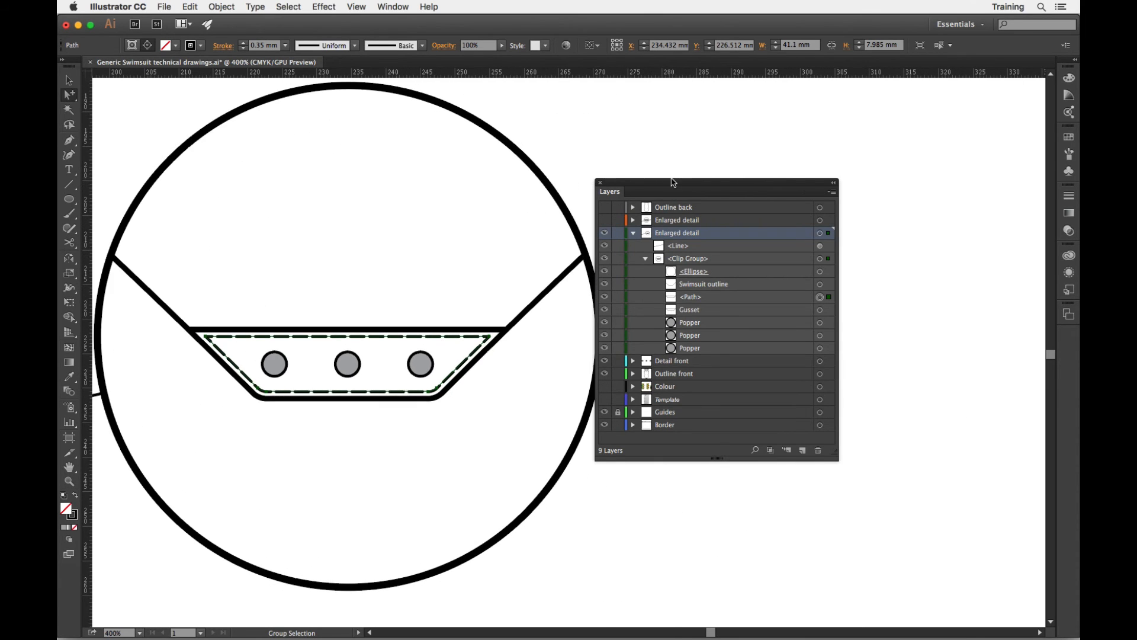
Draw a horizontal line about 37 mm long from just beside the right popper to outside the circle
drag(673, 185, 863, 129)
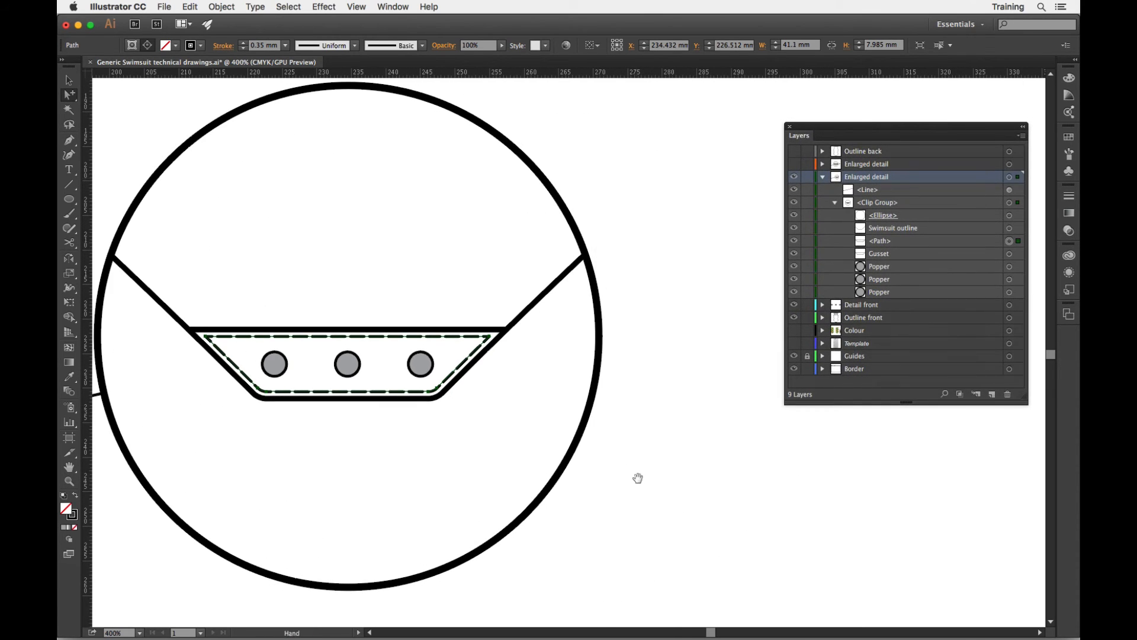
drag(637, 477, 610, 501)
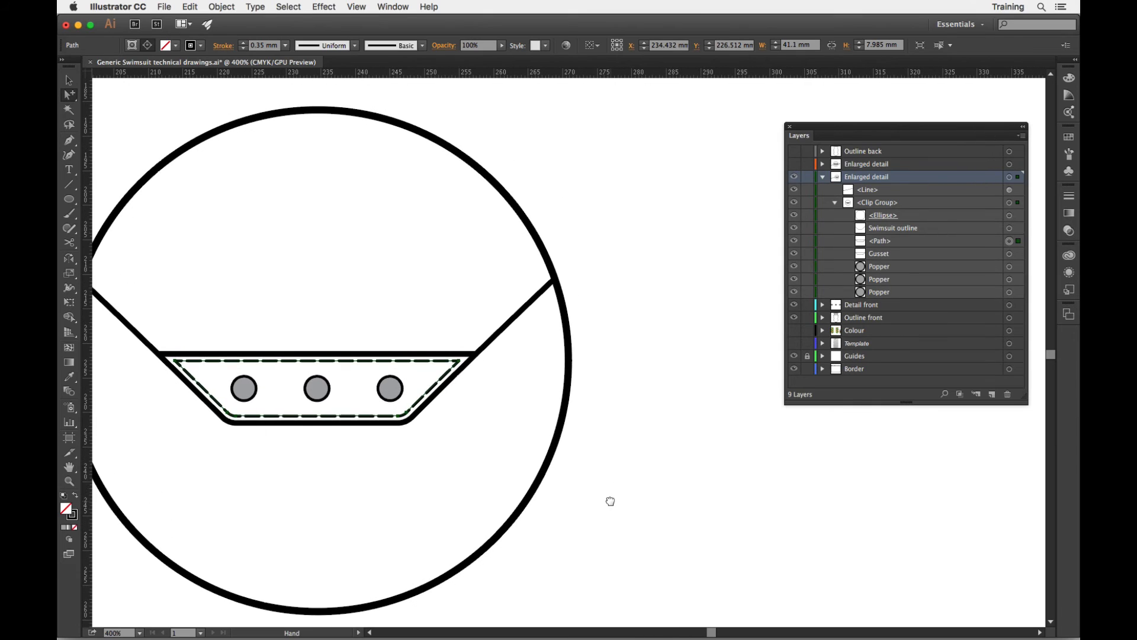
click(70, 185)
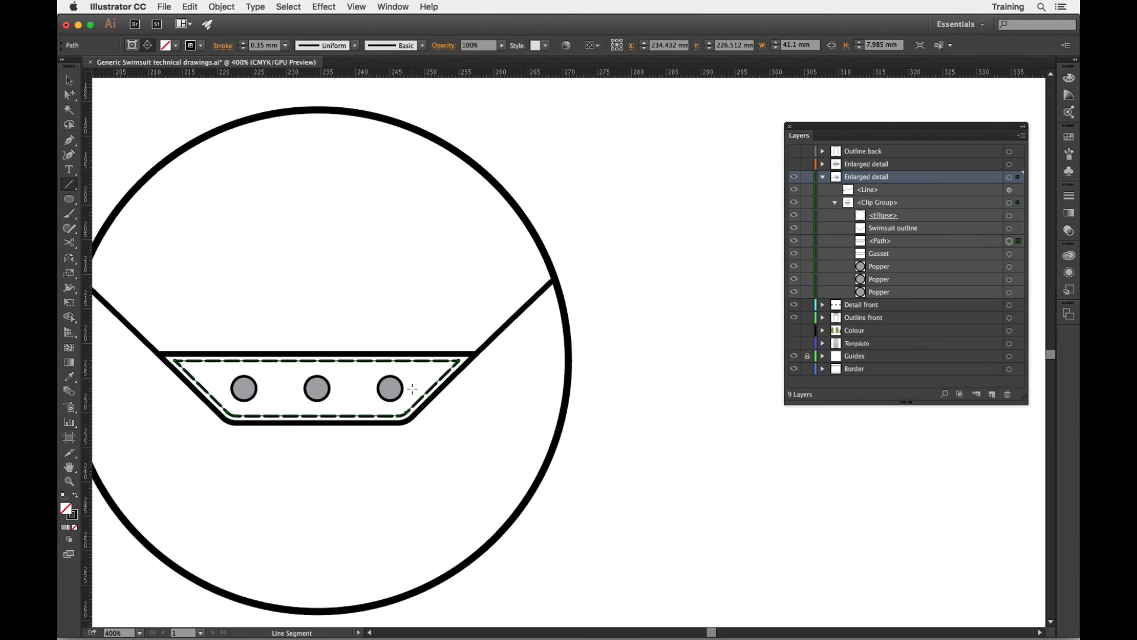
drag(412, 388, 670, 388)
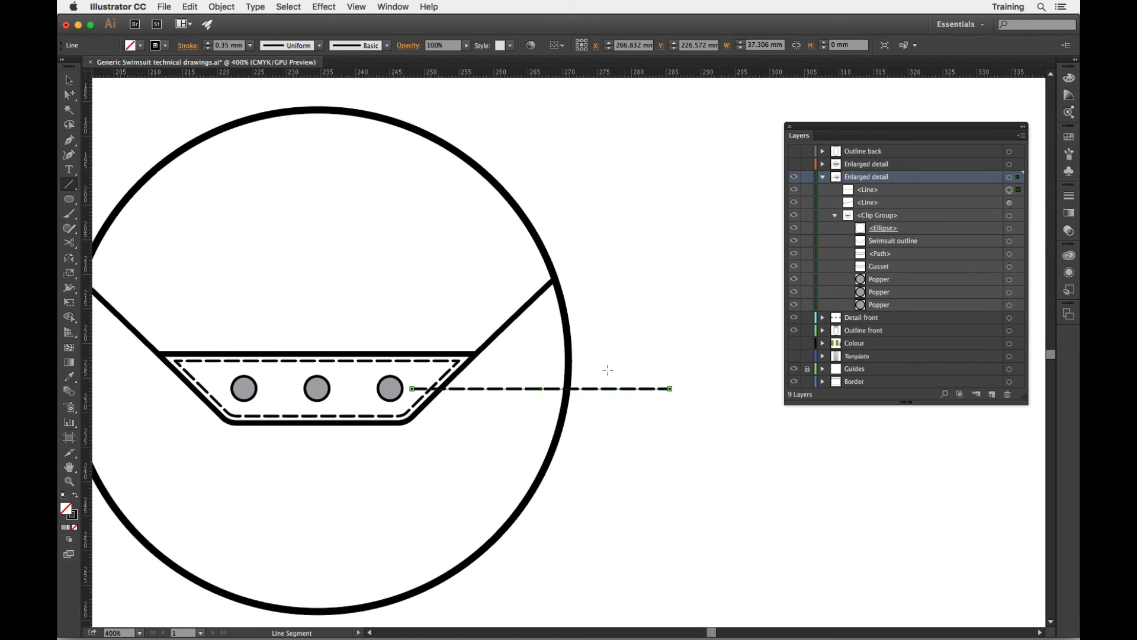
Apply the default solid graphic style to the new horizontal line and set its stroke weight to 0.5 mm
click(1074, 294)
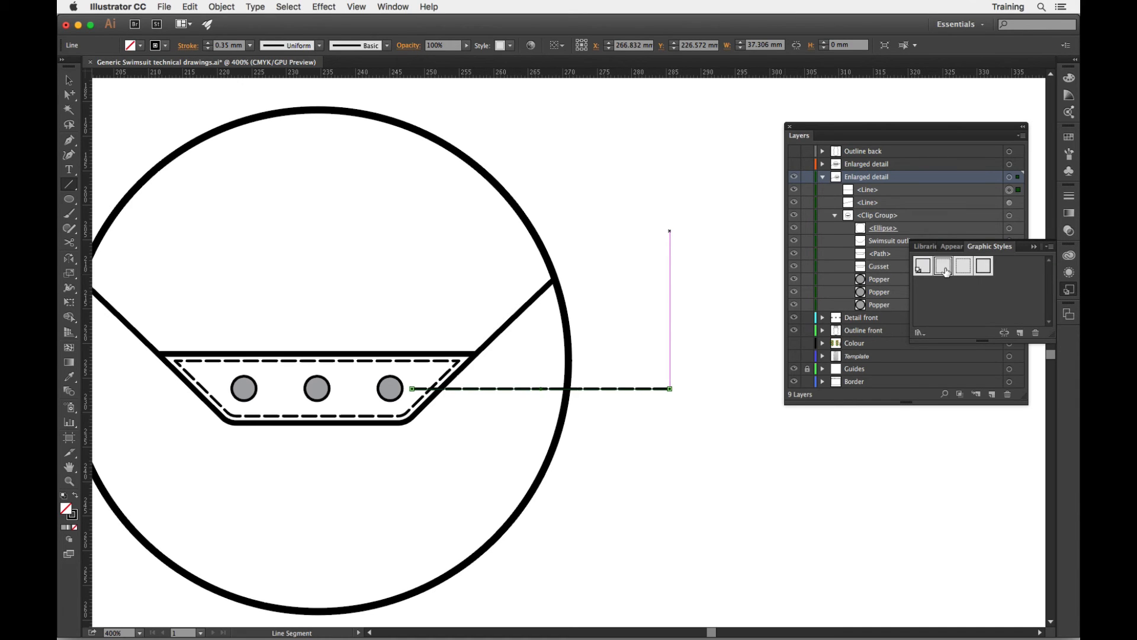
click(927, 271)
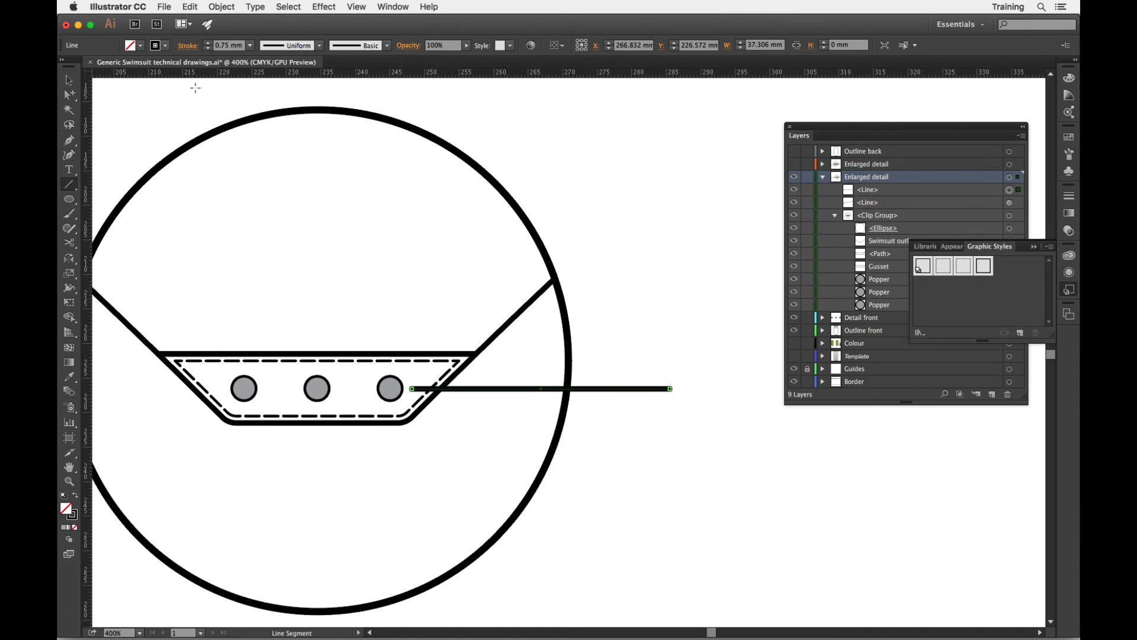
click(254, 47)
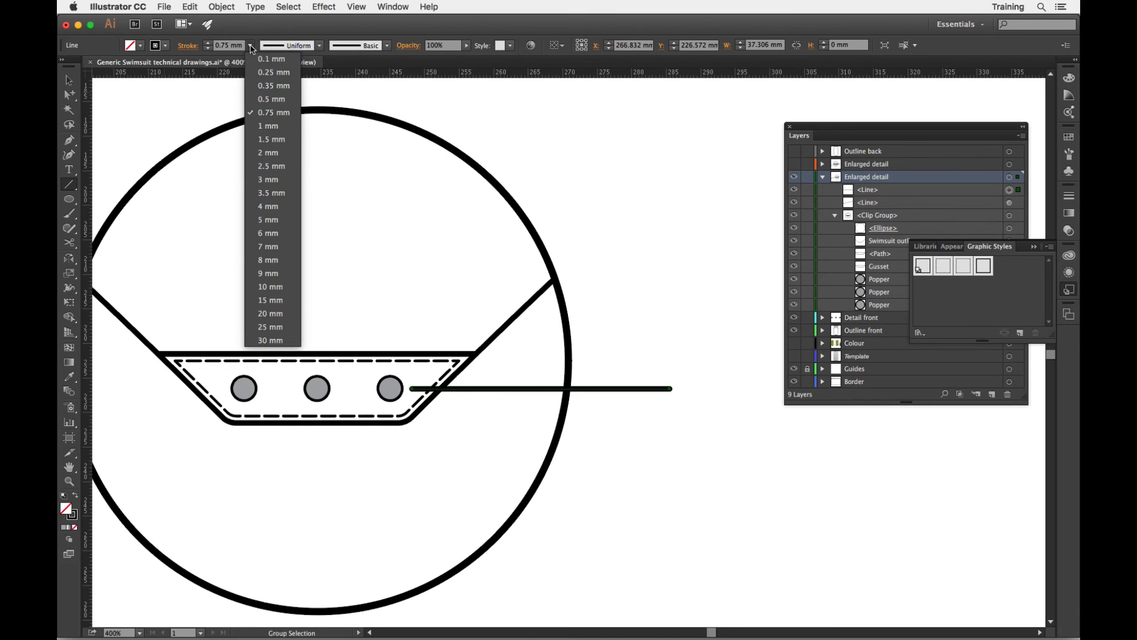
click(261, 101)
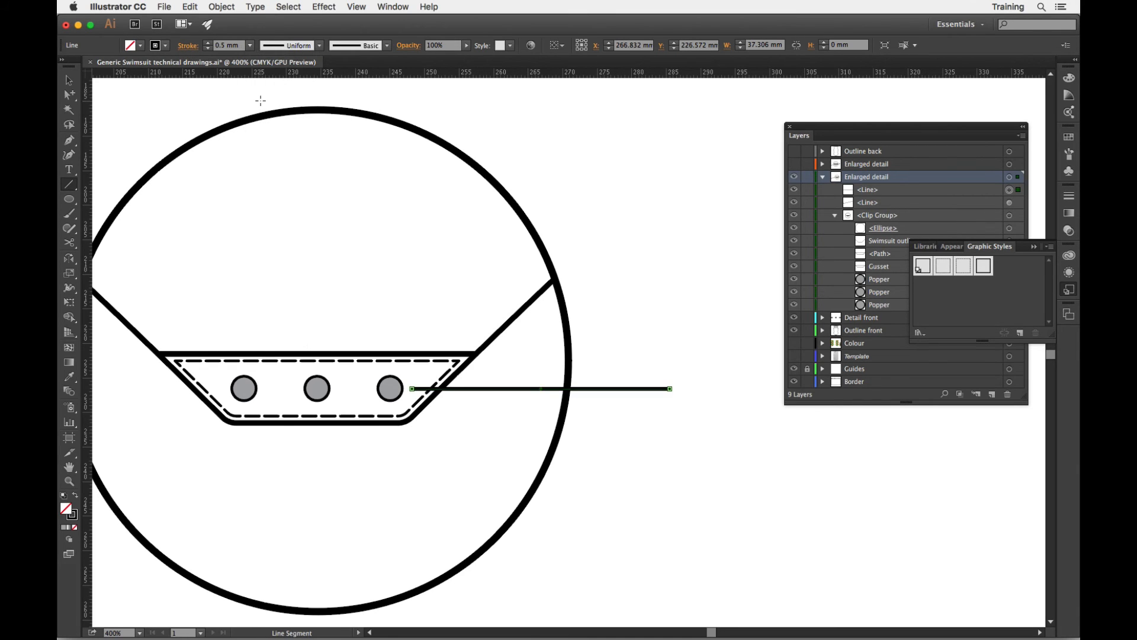
Add a solid arrowhead to the start of the horizontal line so it points at the right popper
click(188, 47)
click(134, 175)
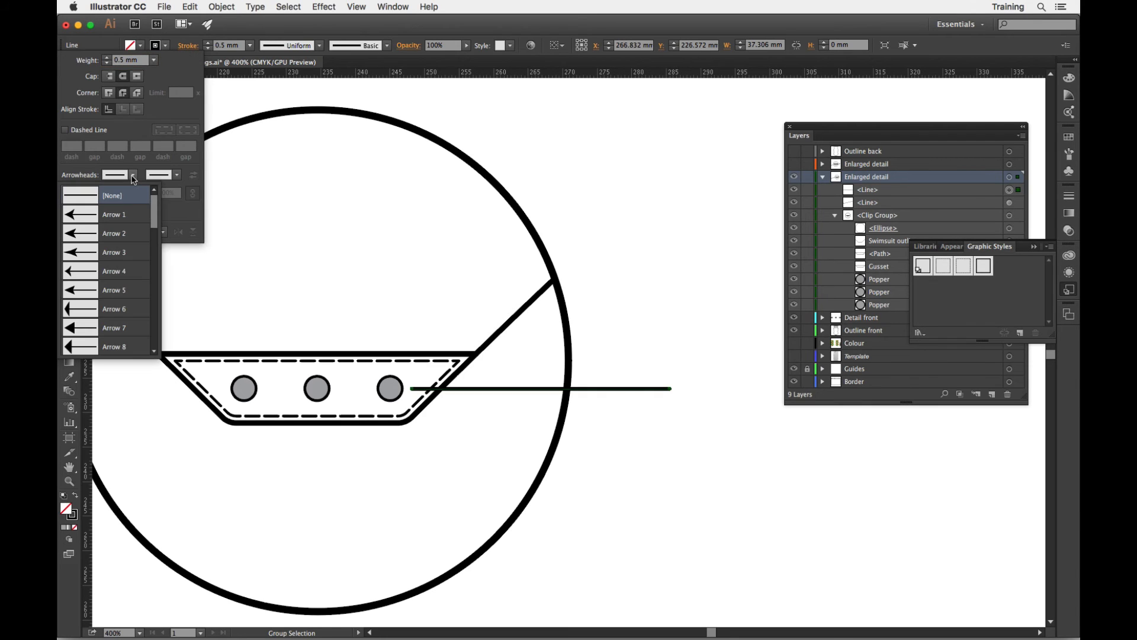
click(153, 350)
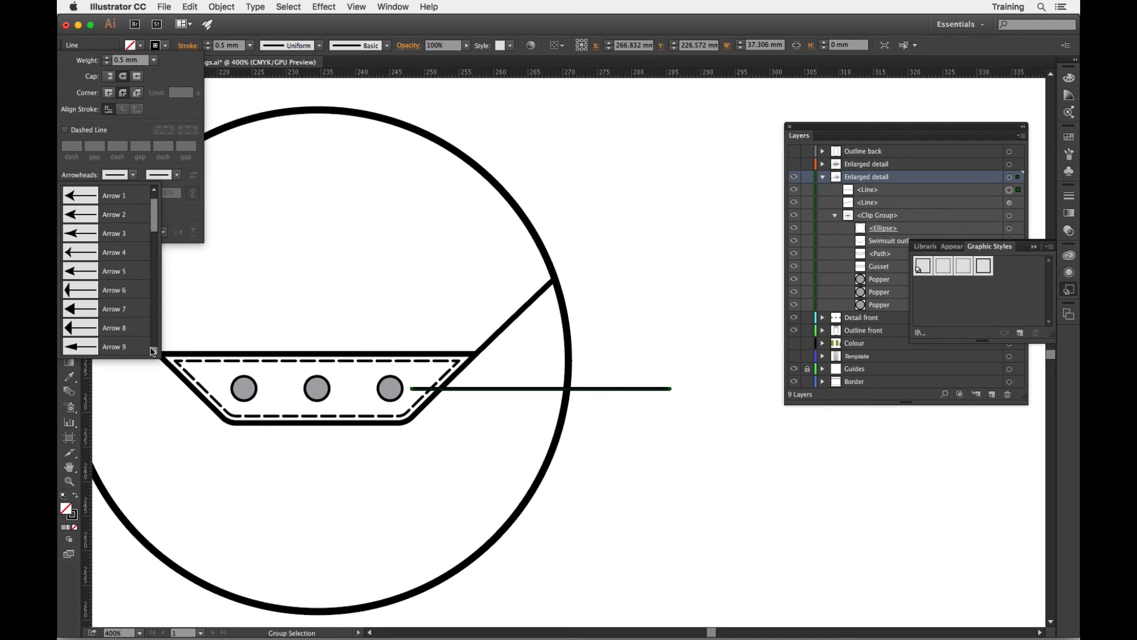
click(112, 330)
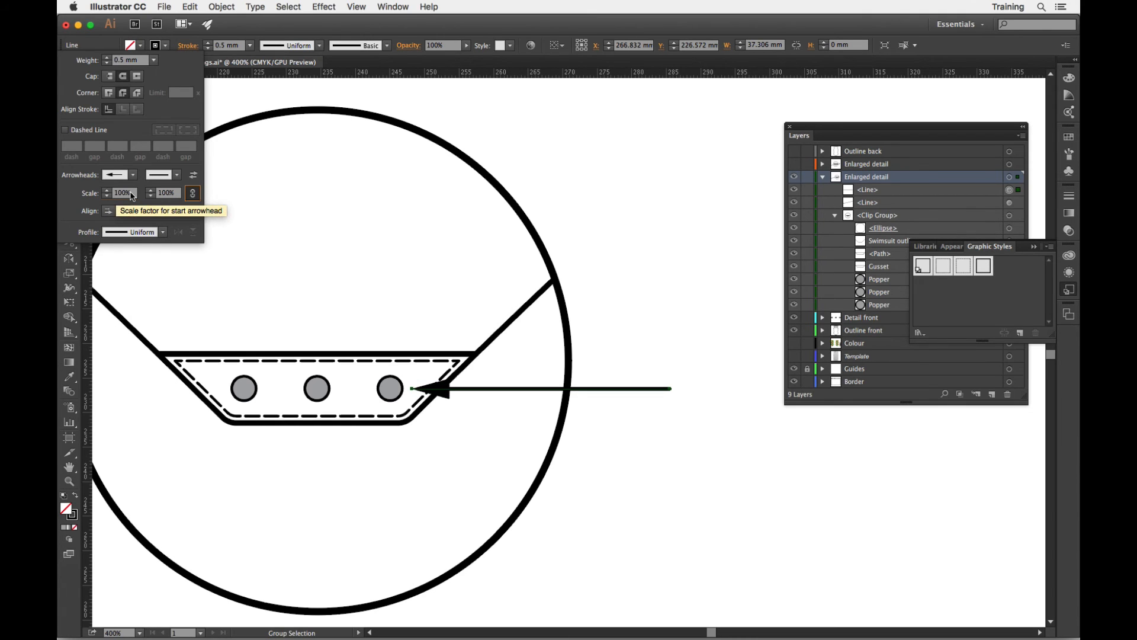
Scale the horizontal line's arrowhead to 50%
click(132, 194)
text(80)
key(Tab)
click(134, 192)
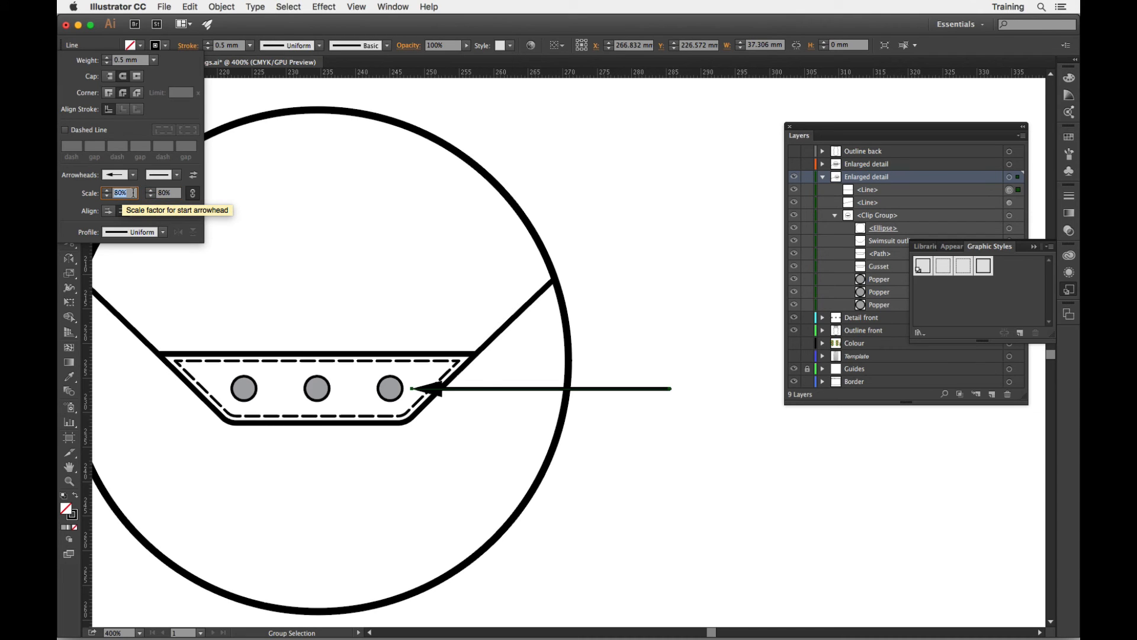
key(Tab)
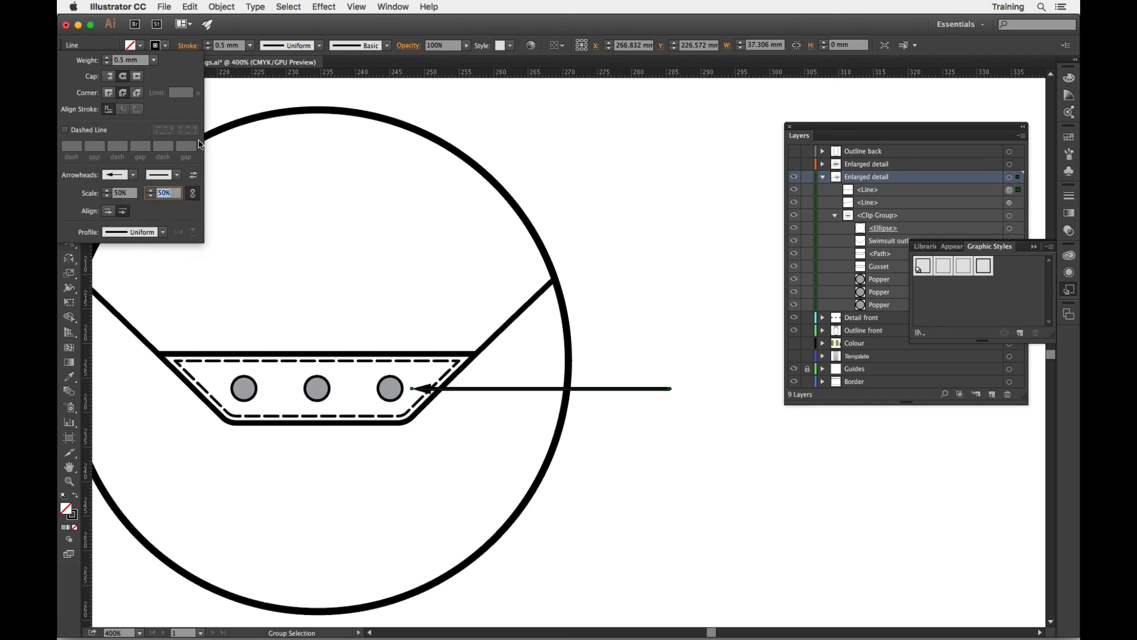
click(285, 179)
Draw a text area about 52 mm wide and 17 mm high just beyond the outer end of the arrow line
key(space)
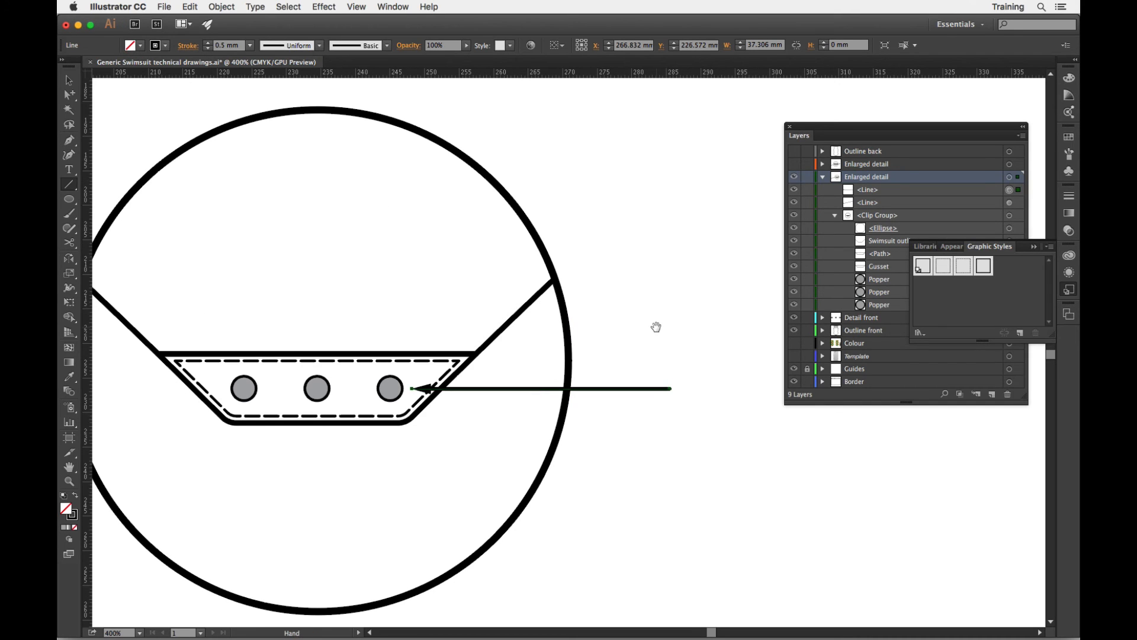
drag(657, 327, 379, 310)
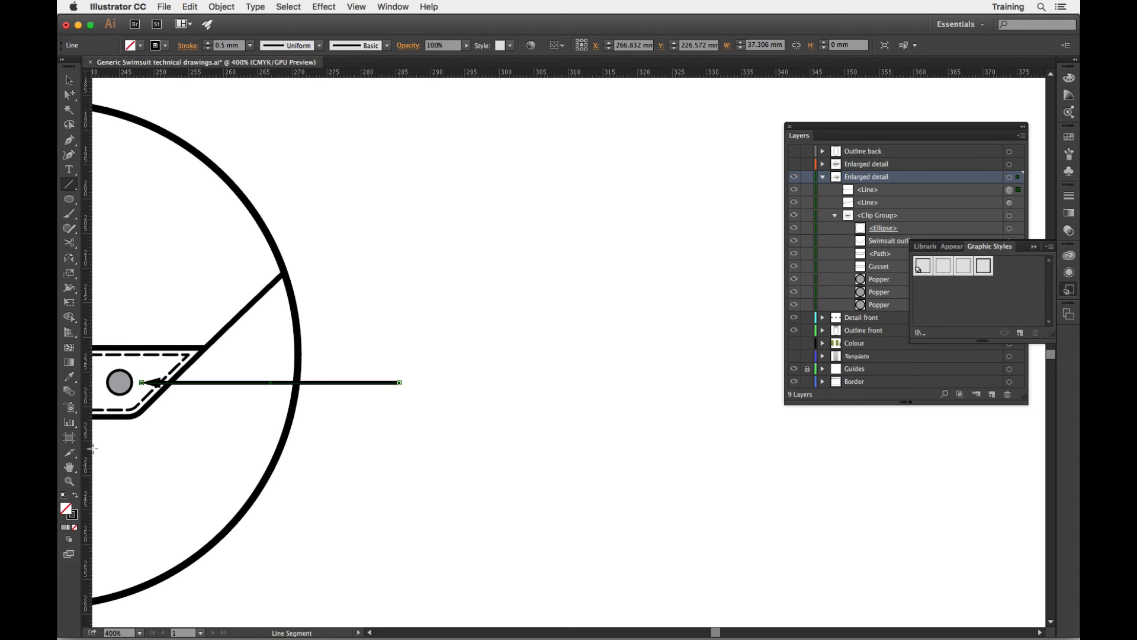
click(70, 171)
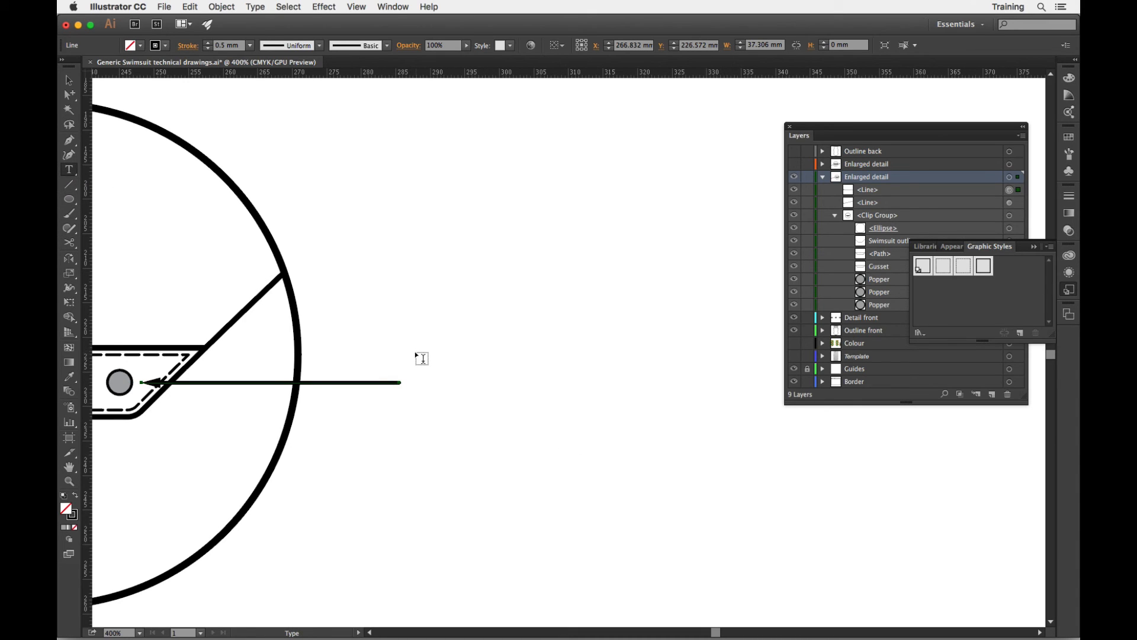
drag(412, 342, 770, 462)
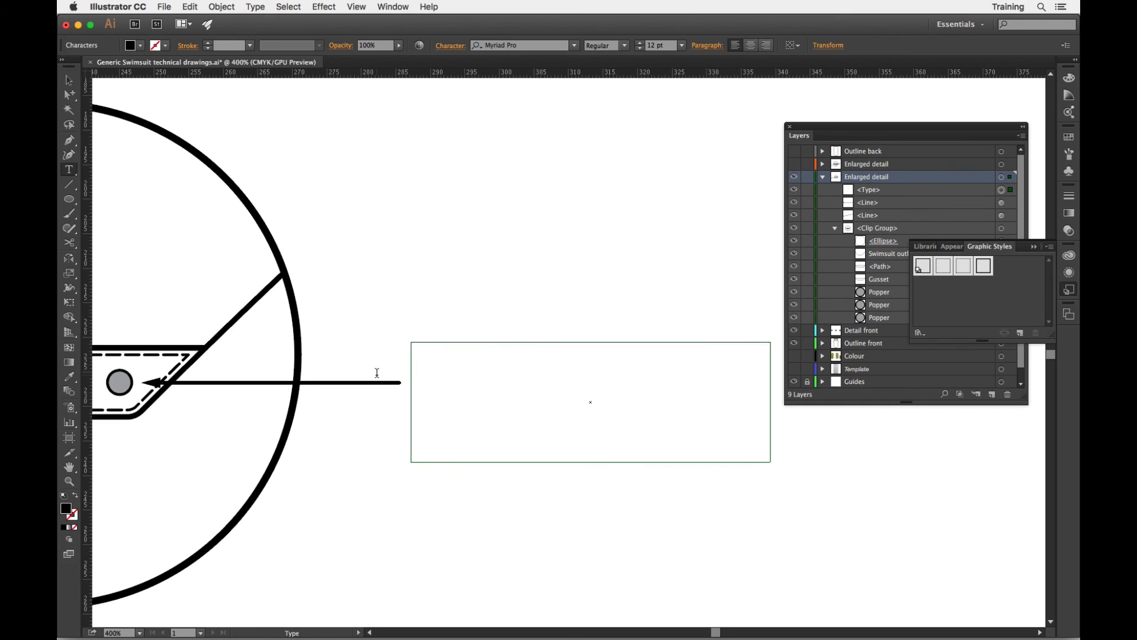
Enter the label "Manufacturer's number & detail description" in the text area and finish editing it
text(Manu)
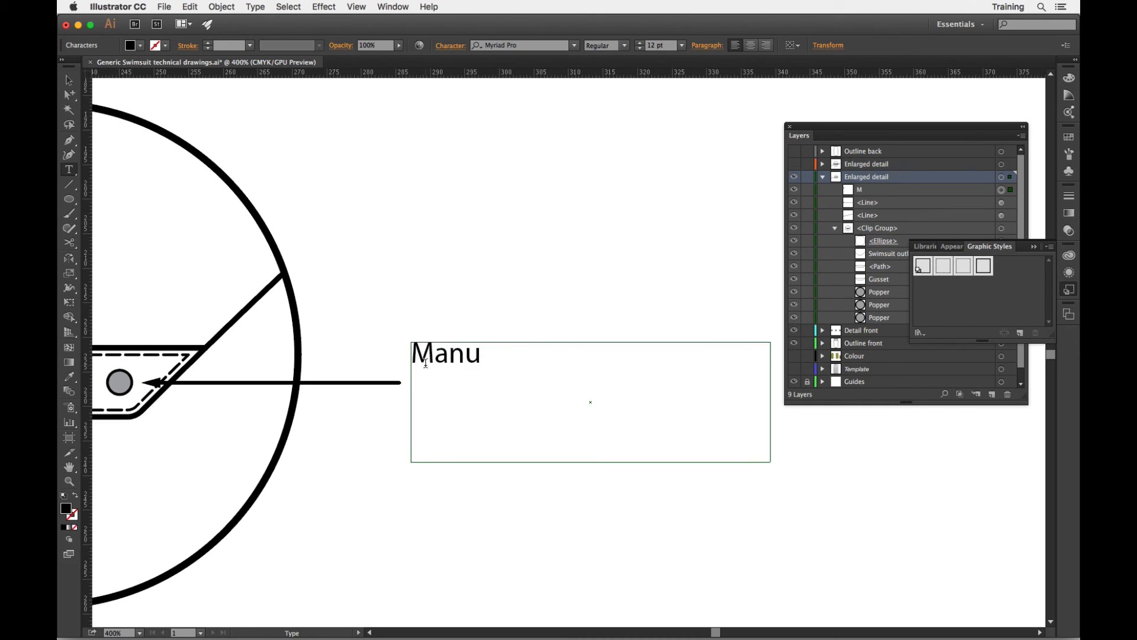
text(facturer)
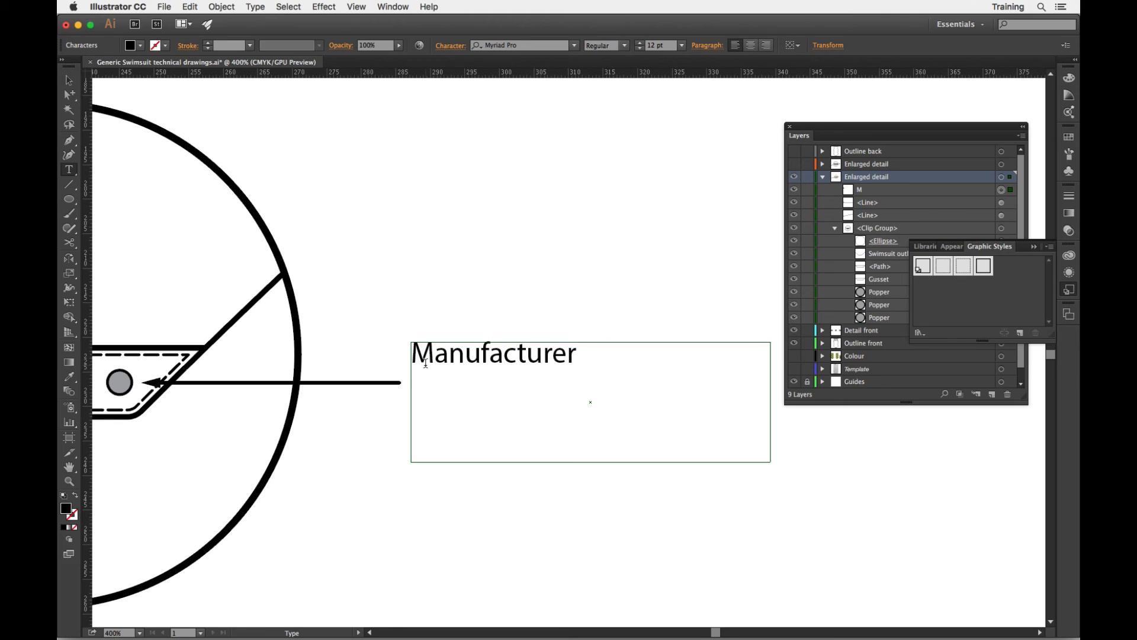
text('s number)
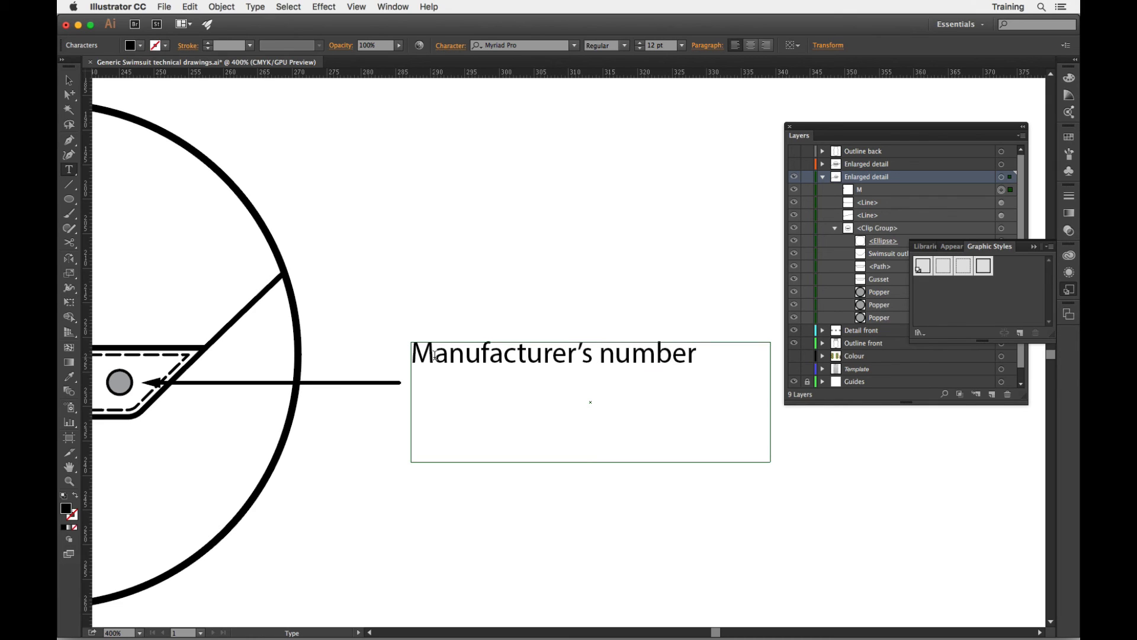
text( & detail)
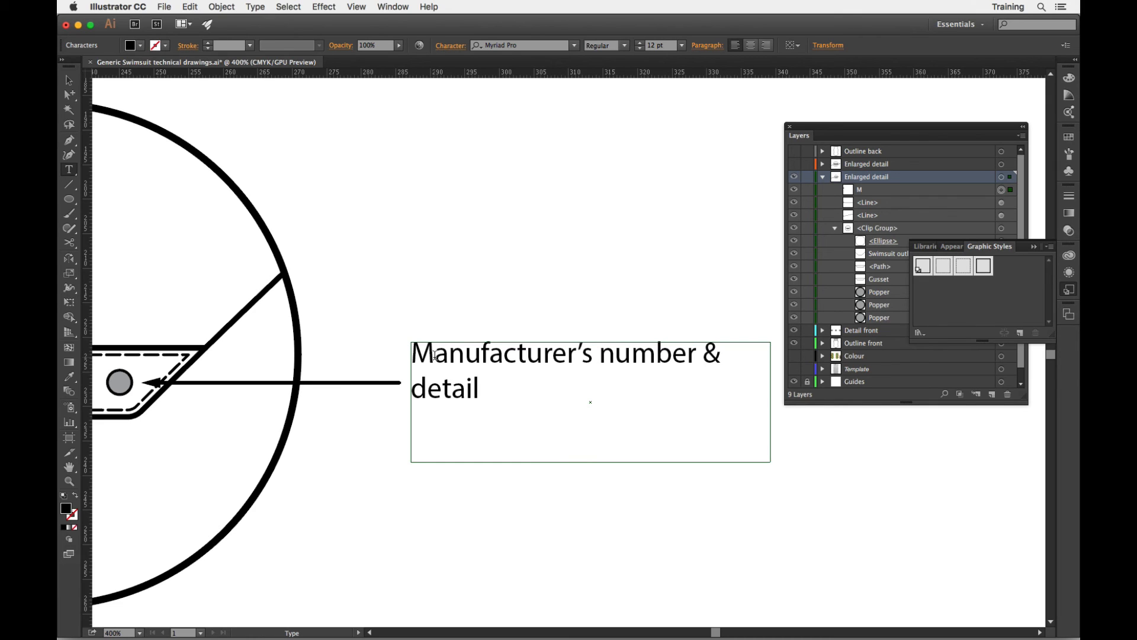
text( descri)
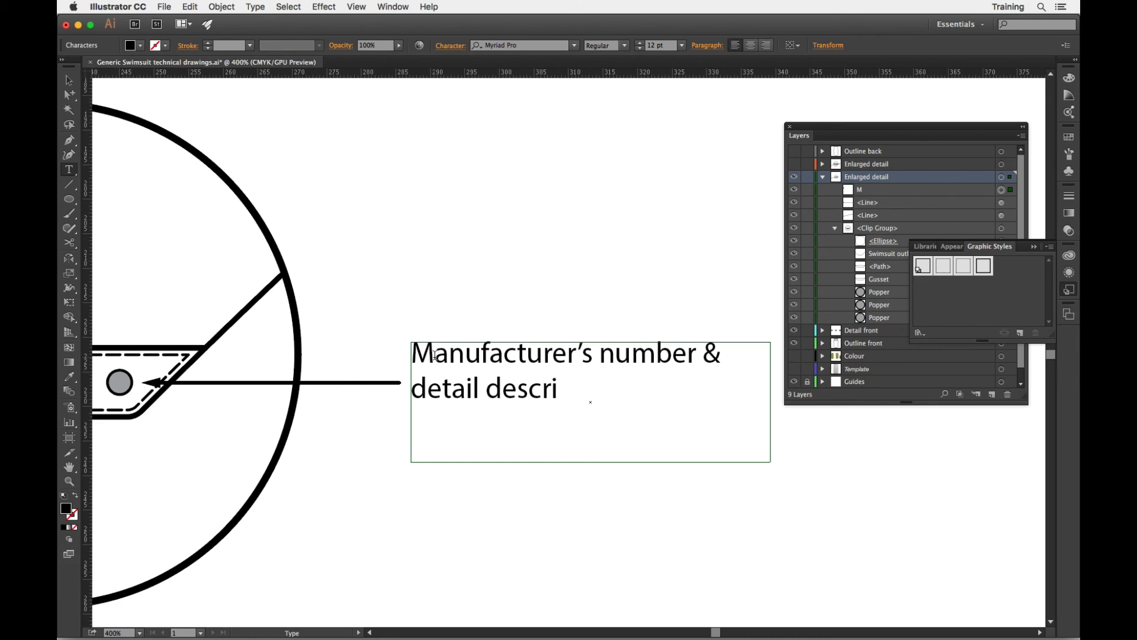
text(ption)
key(super+minus)
key(super+minus)
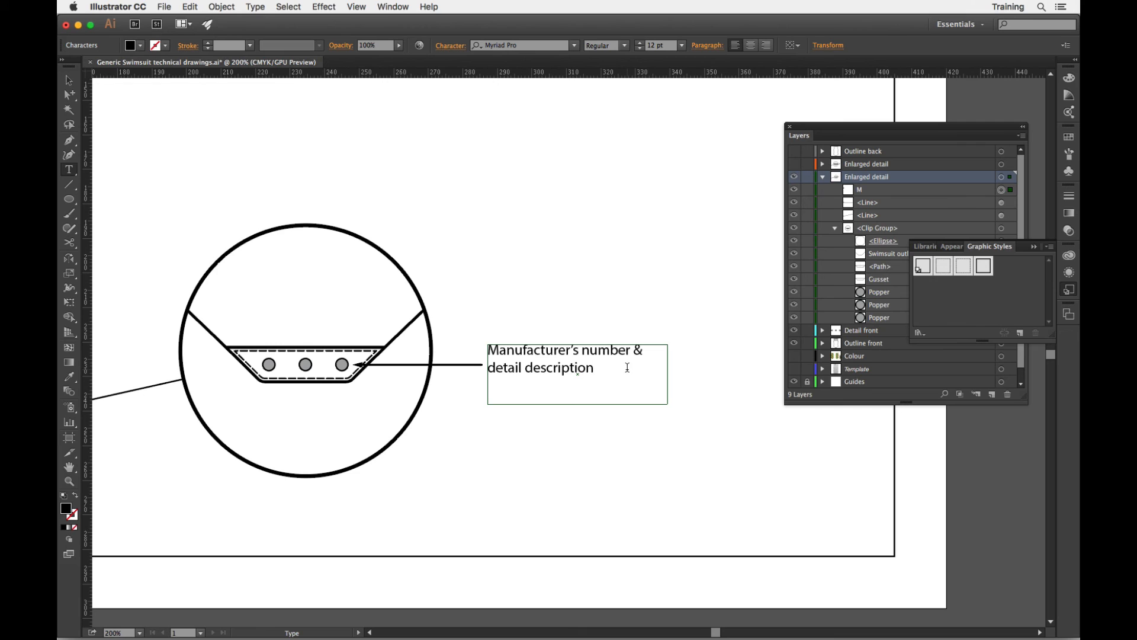
key(super+minus)
key(super+minus)
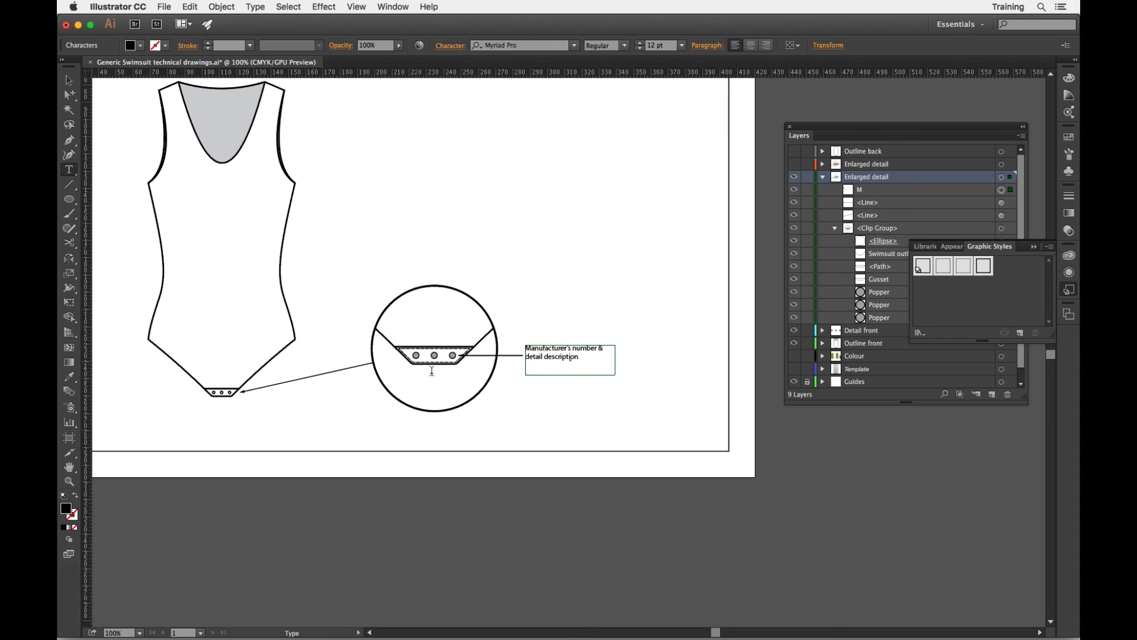
key(Escape)
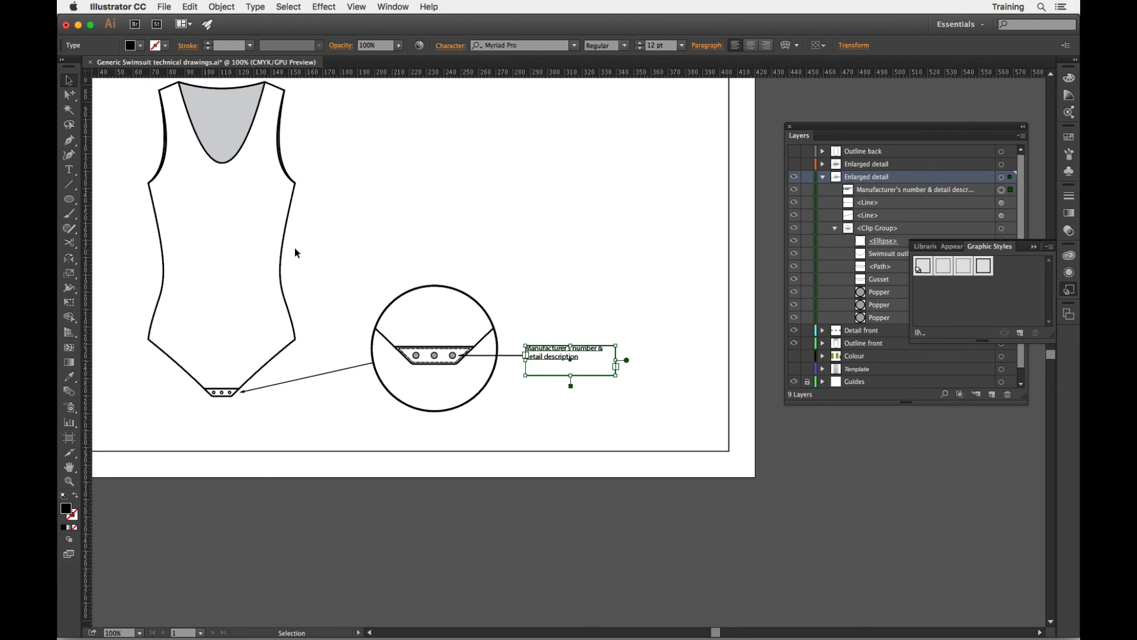
Set the stroke weight of the dashed stitch line in the enlarged gusset detail to 0.25 mm and deselect it
drag(307, 260, 353, 298)
click(475, 294)
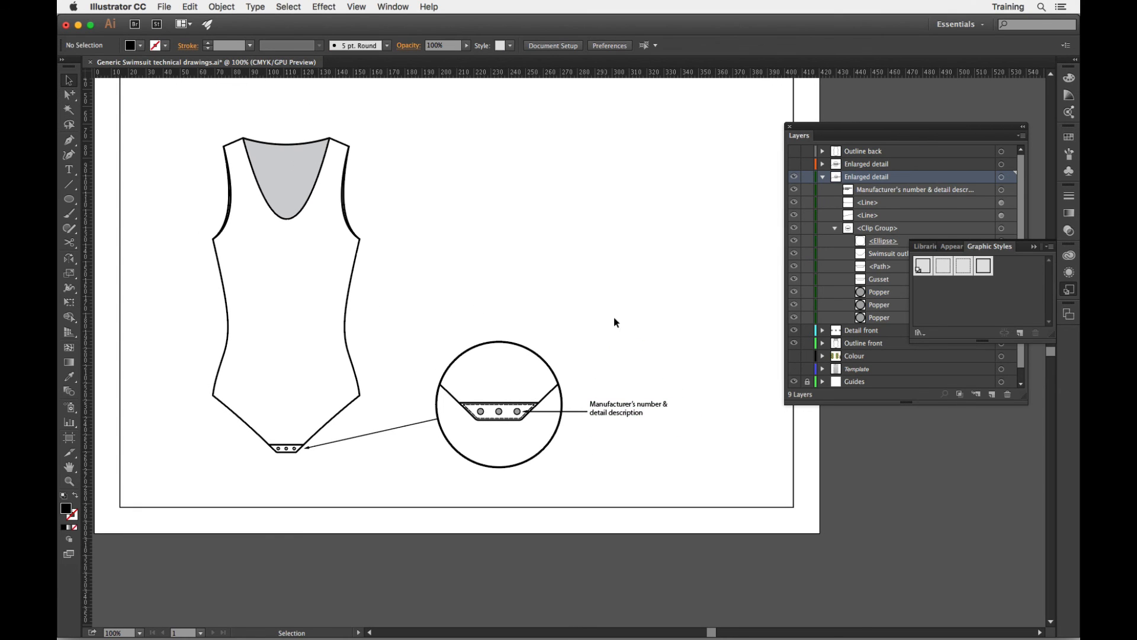
key(super+equal)
key(super+equal)
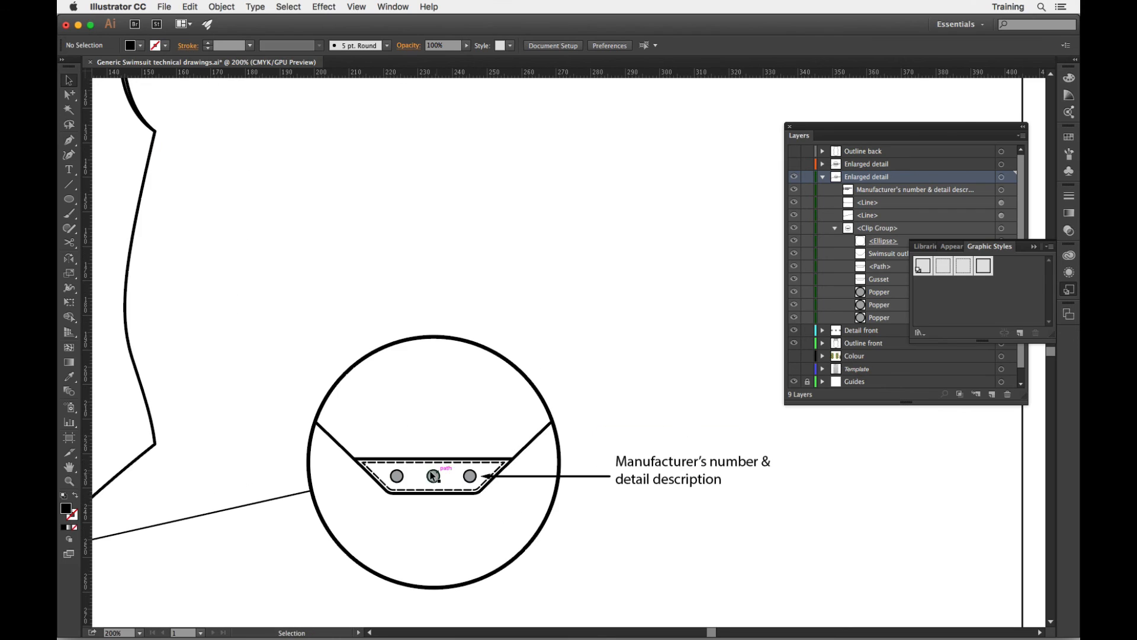
click(67, 96)
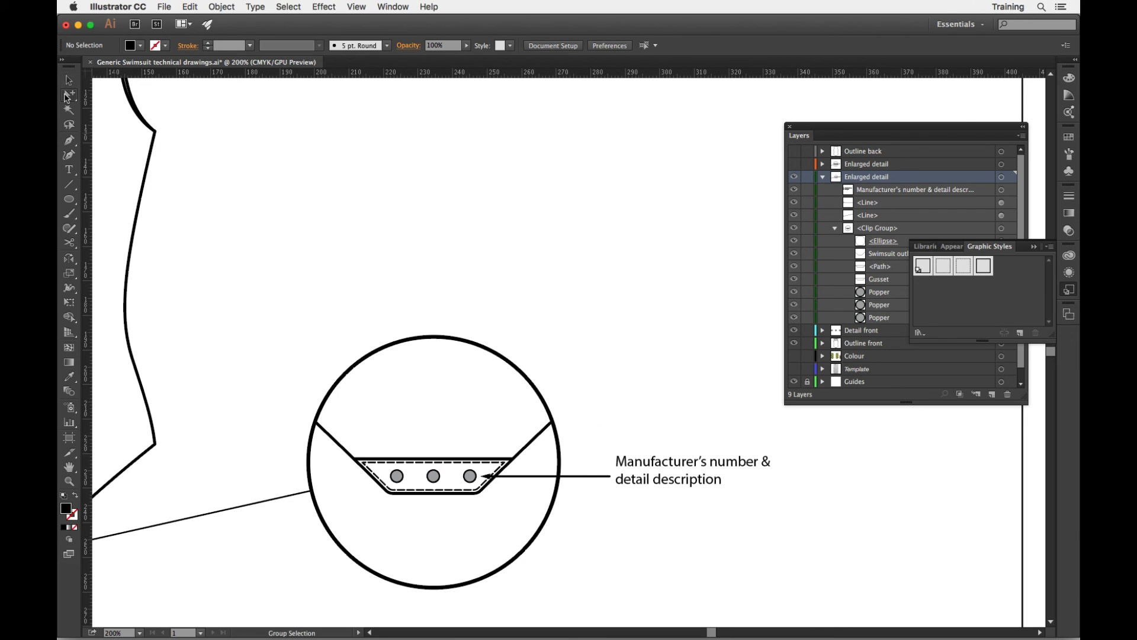
click(404, 465)
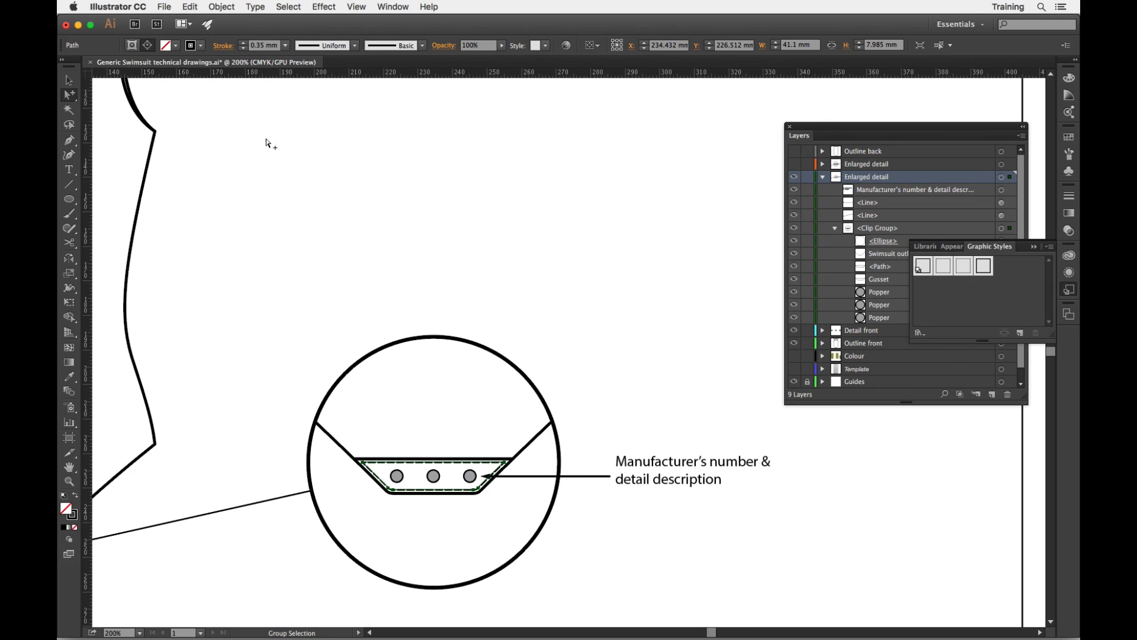
click(286, 46)
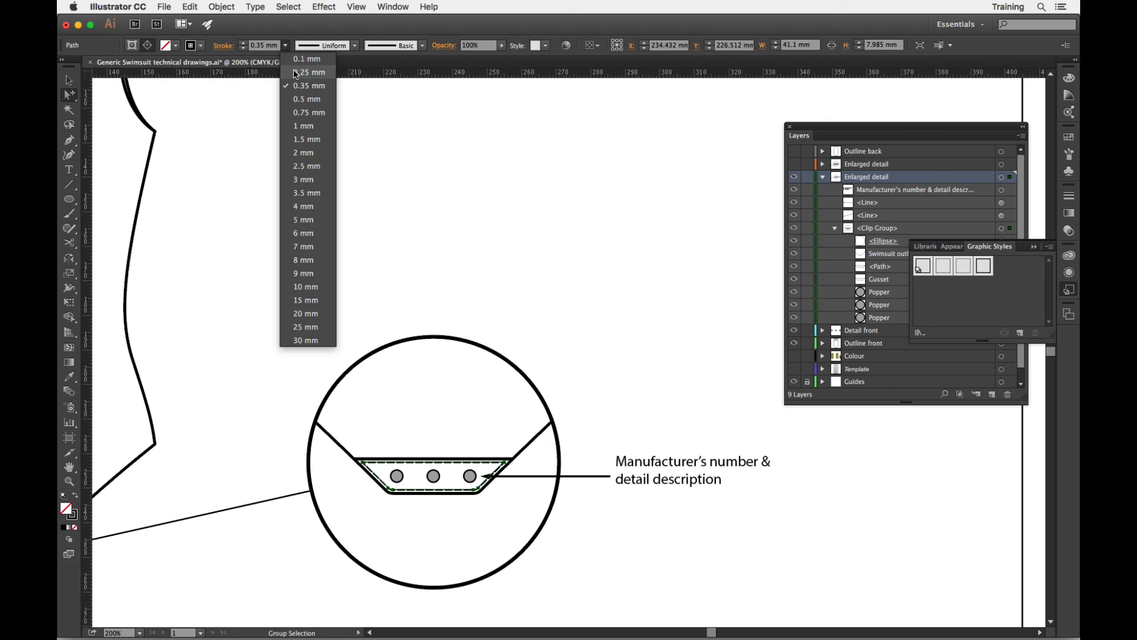
click(296, 72)
click(486, 196)
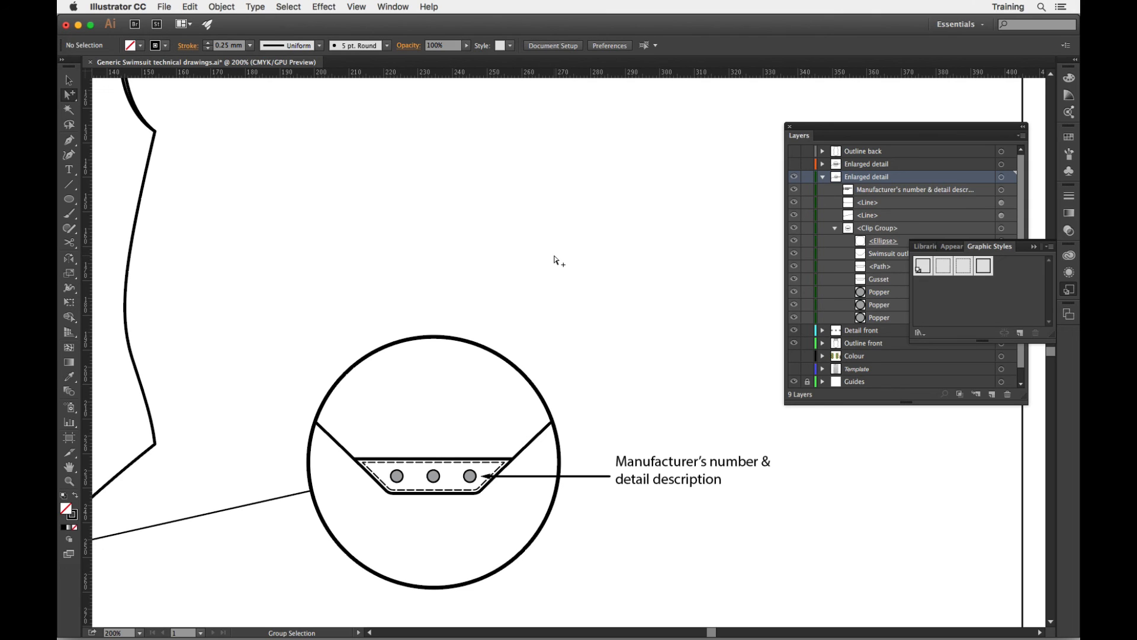
Examine the dashed stitch line in the enlarged gusset detail at 200%, and the overall details page at 100%
key(super+minus)
key(super+minus)
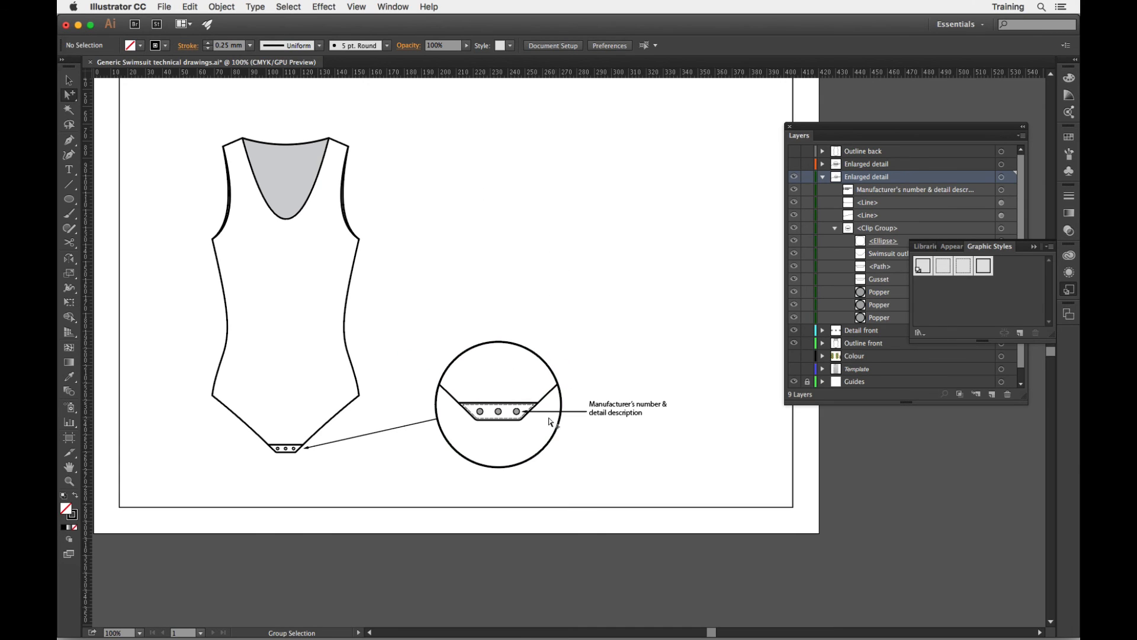
key(super+plus)
key(super+plus)
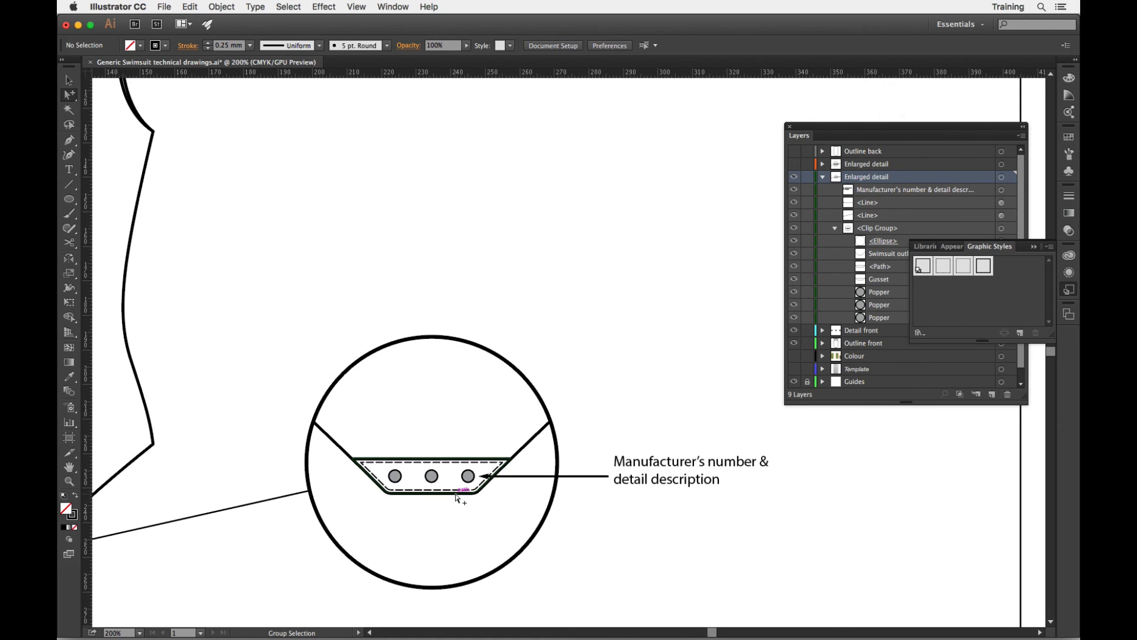
drag(407, 528, 500, 459)
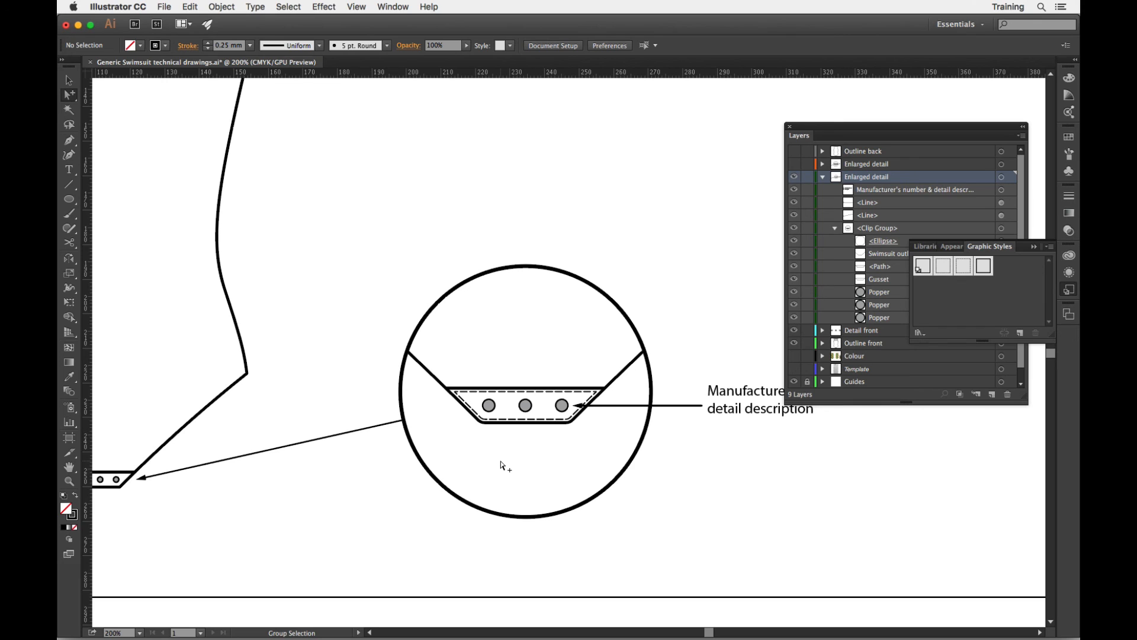
key(super+1)
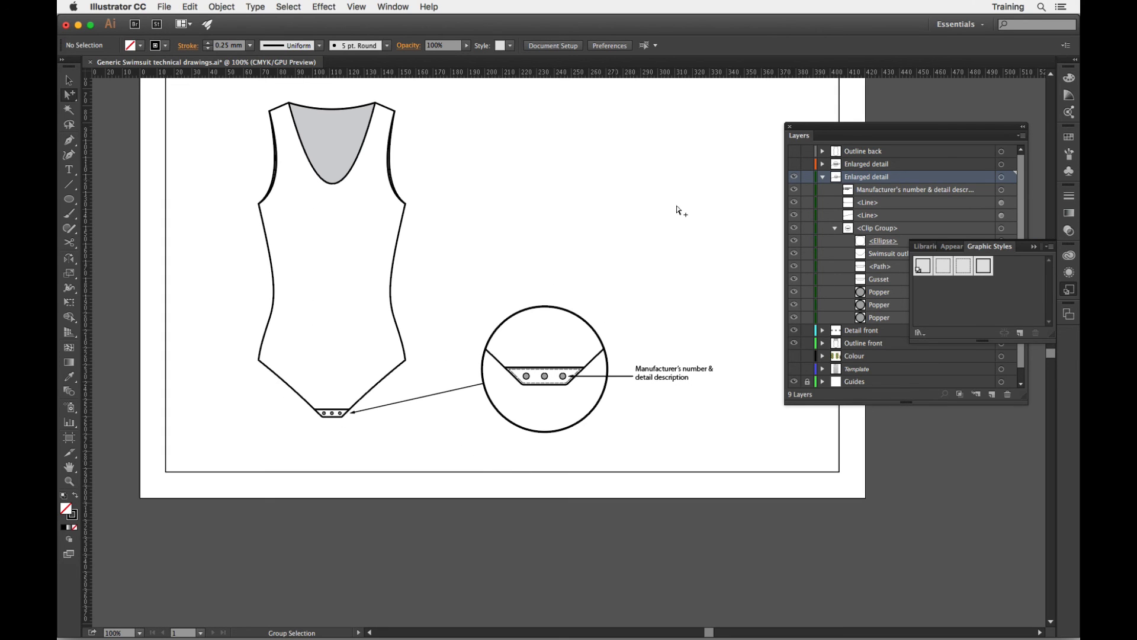
drag(627, 197, 569, 297)
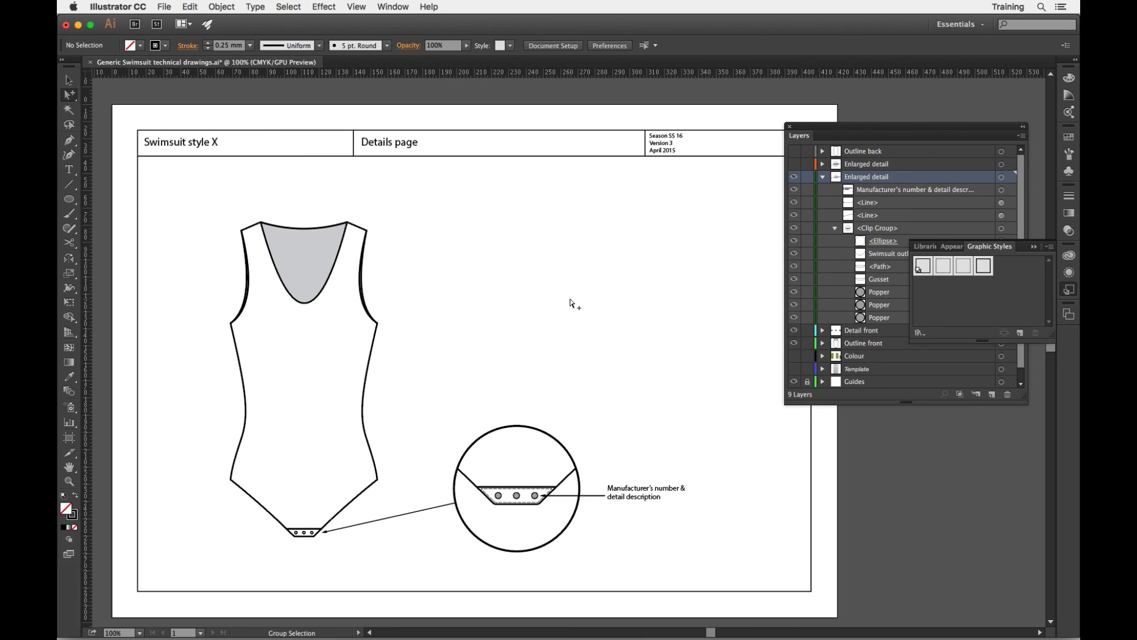
Move the layer list nearer the artwork, and hide and reshow the lower line in the expanded Enlarged detail layer to identify it
drag(824, 127, 688, 127)
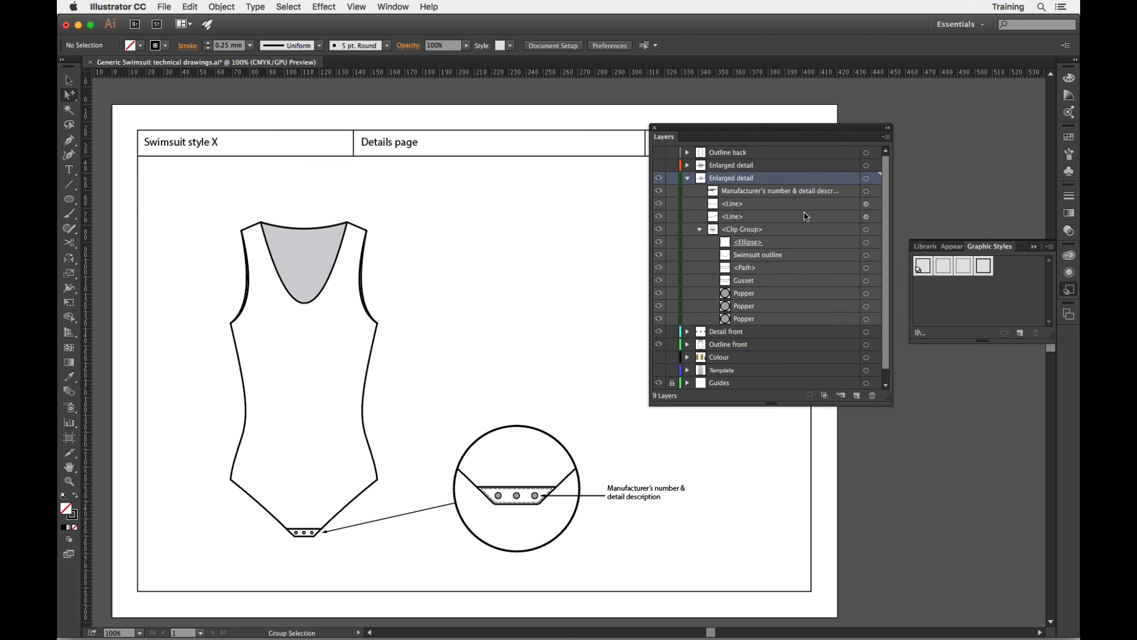
click(659, 216)
click(659, 217)
click(659, 216)
click(659, 216)
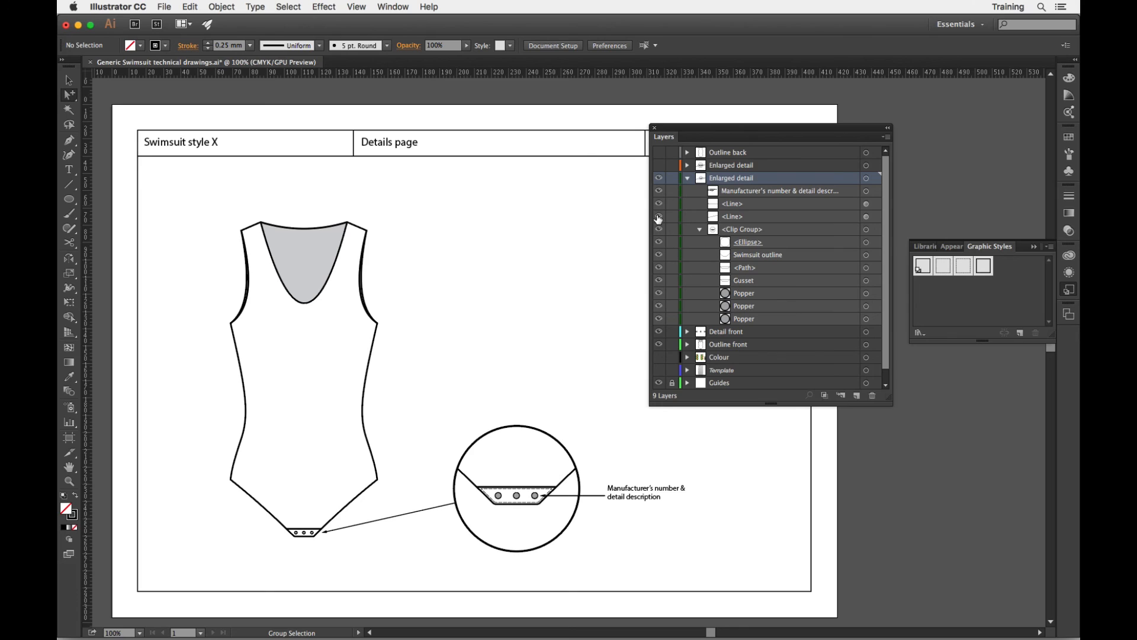